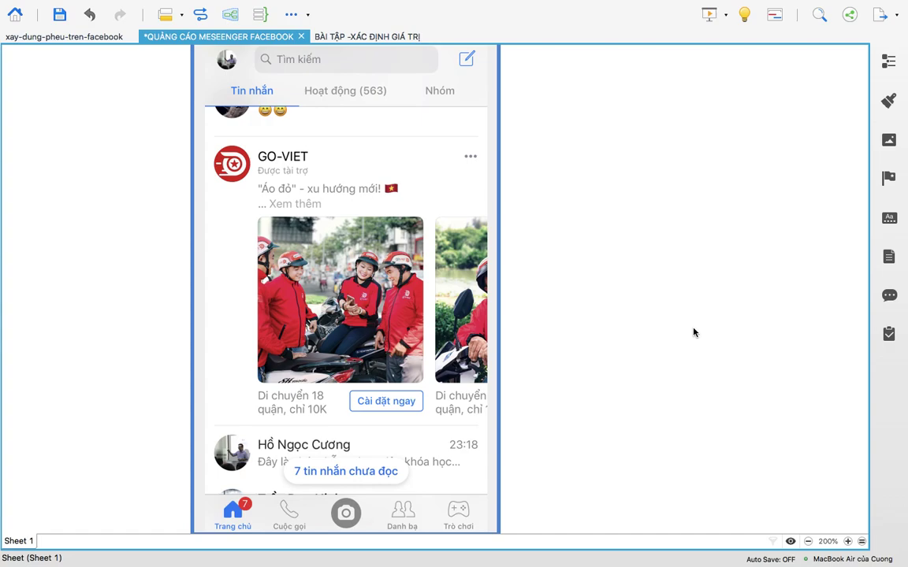
Step: Expand the TRANG CHỦ topic in the mind map to show its example ad screenshot
key(super+minus)
key(super+minus)
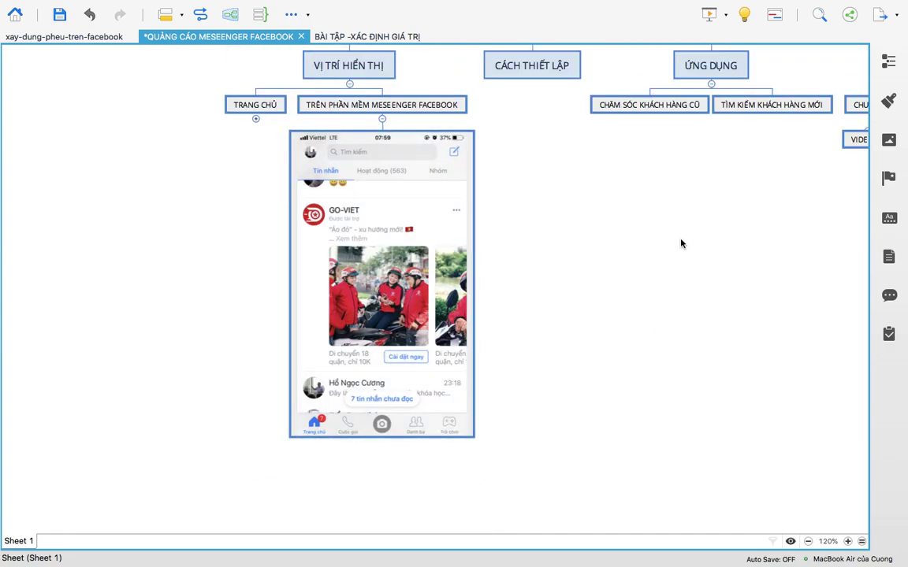
key(super+minus)
key(super+minus)
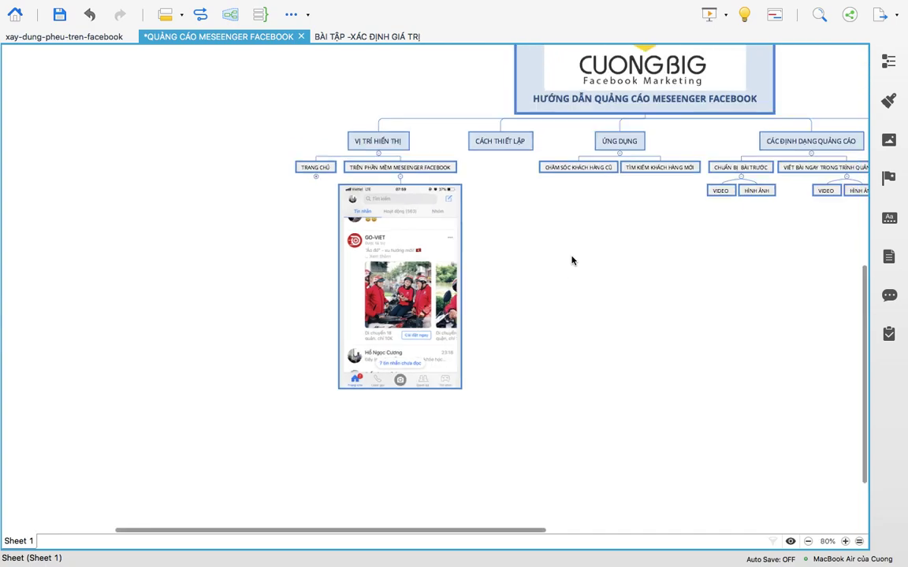
click(378, 262)
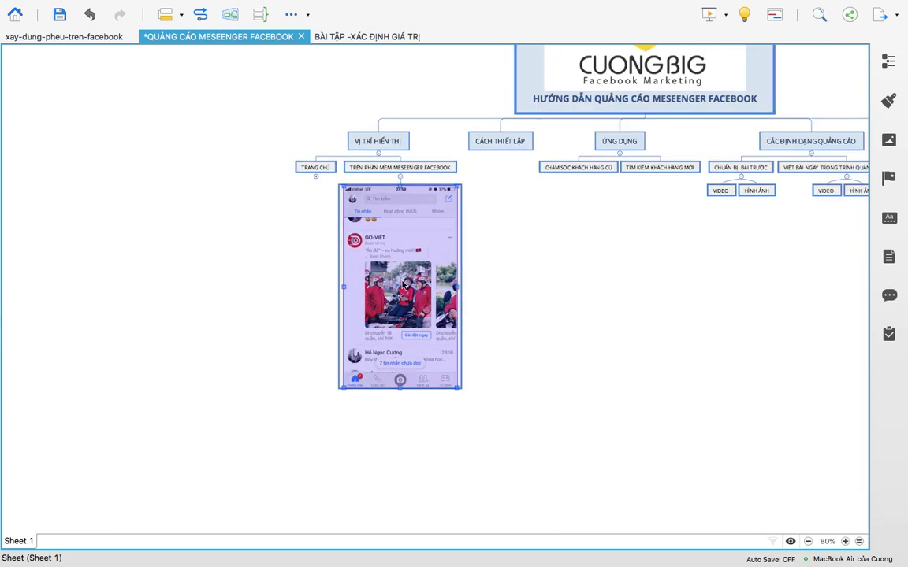
click(591, 254)
scroll(591, 254, up, 3)
scroll(591, 254, right, 3)
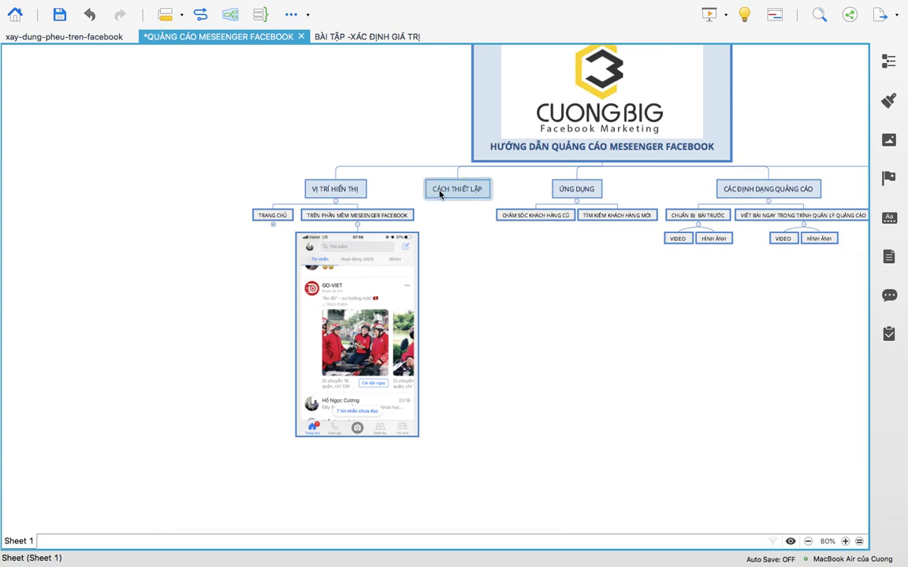
click(271, 215)
key(super+v)
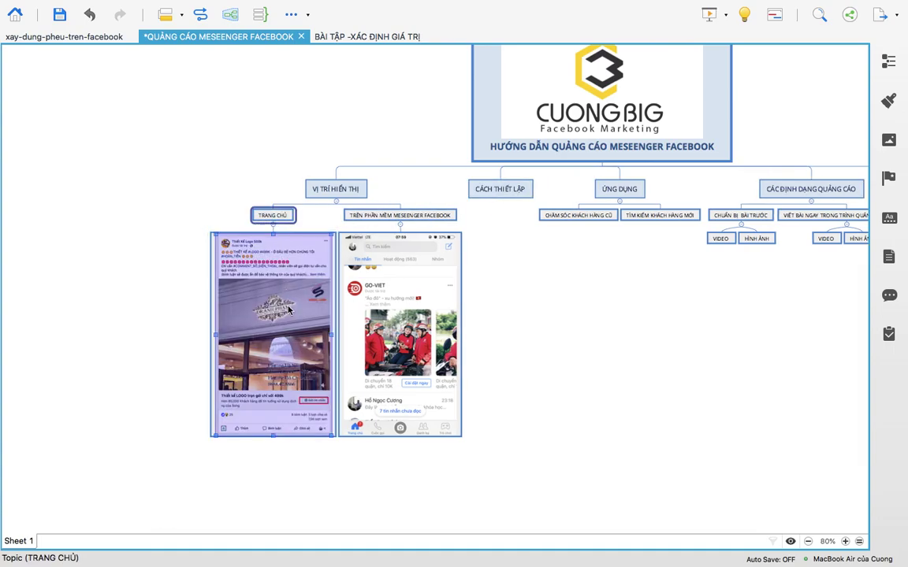
Step: Examine the example ad screenshots under the TRANG CHỦ and TRÊN PHẦN MỀM MESEENGER FACEBOOK topics
key(super+equal)
key(super+equal)
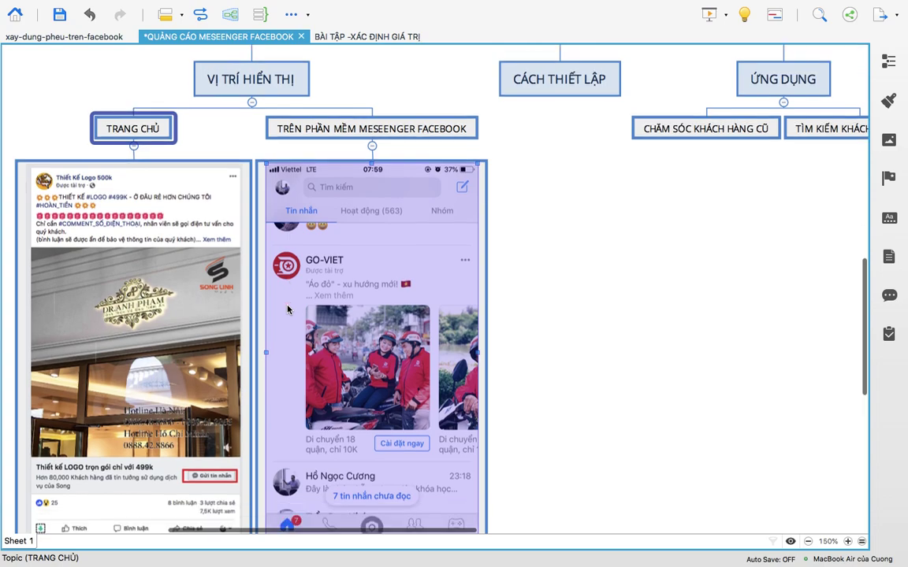
key(super+equal)
click(223, 355)
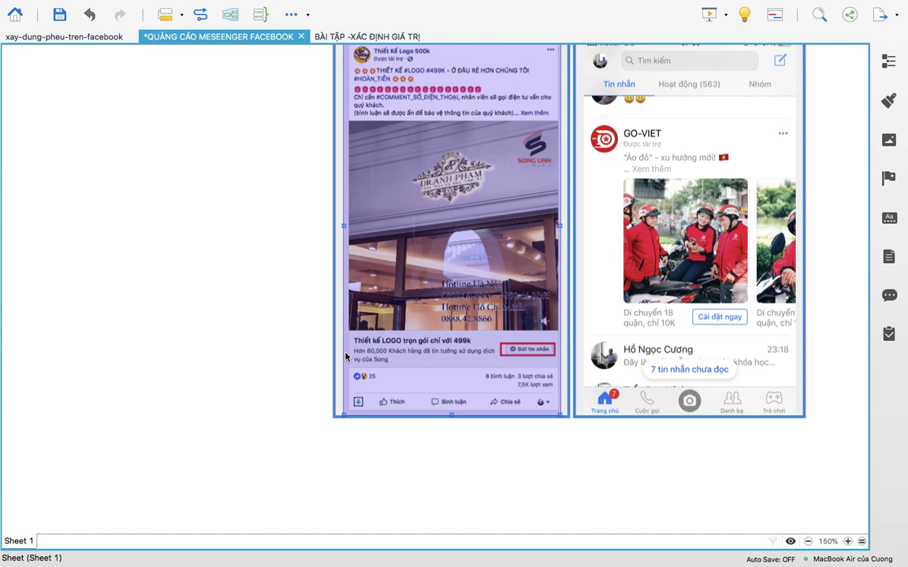
scroll(345, 356, right, 3)
scroll(346, 356, up, 1)
scroll(217, 334, right, 2)
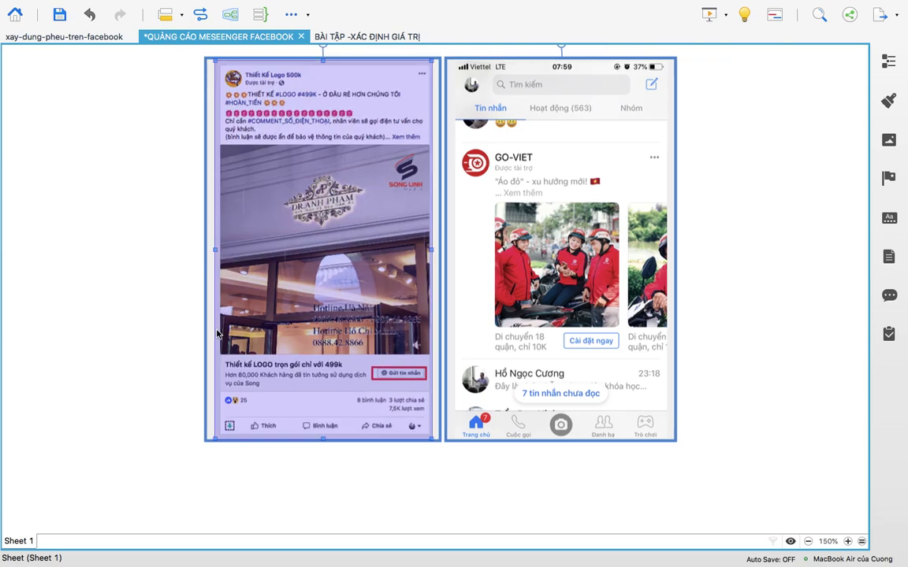
scroll(217, 334, right, 2)
scroll(217, 334, up, 1)
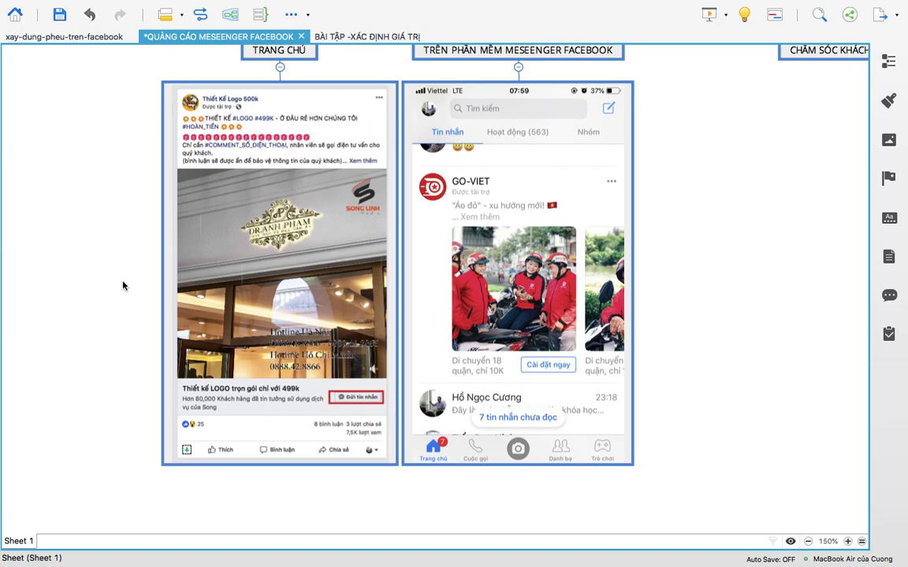
scroll(122, 285, up, 3)
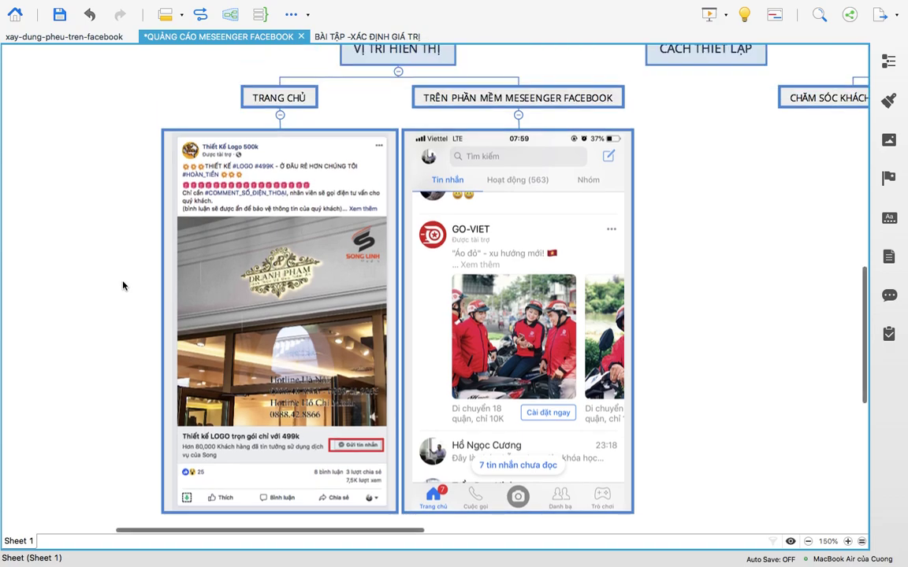
scroll(123, 285, right, 10)
scroll(122, 285, left, 10)
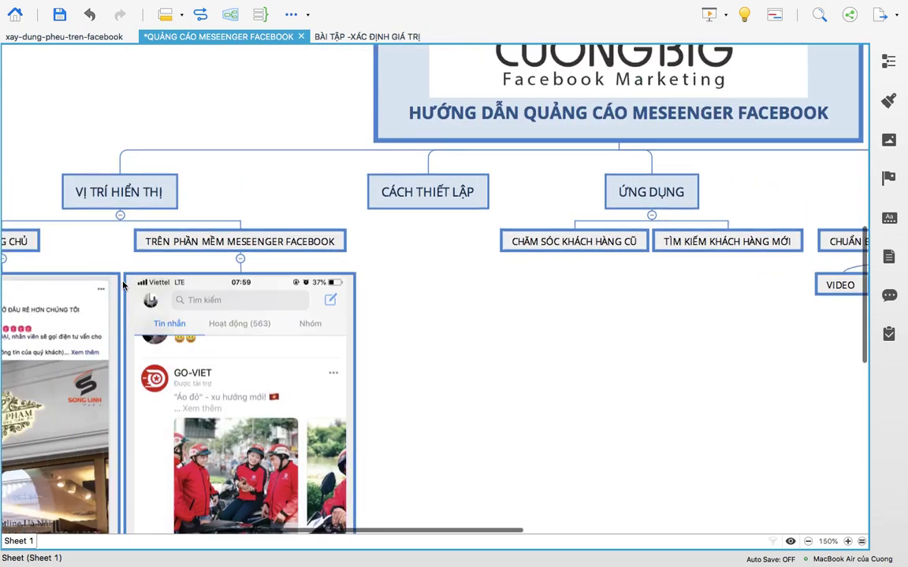
scroll(122, 285, up, 2)
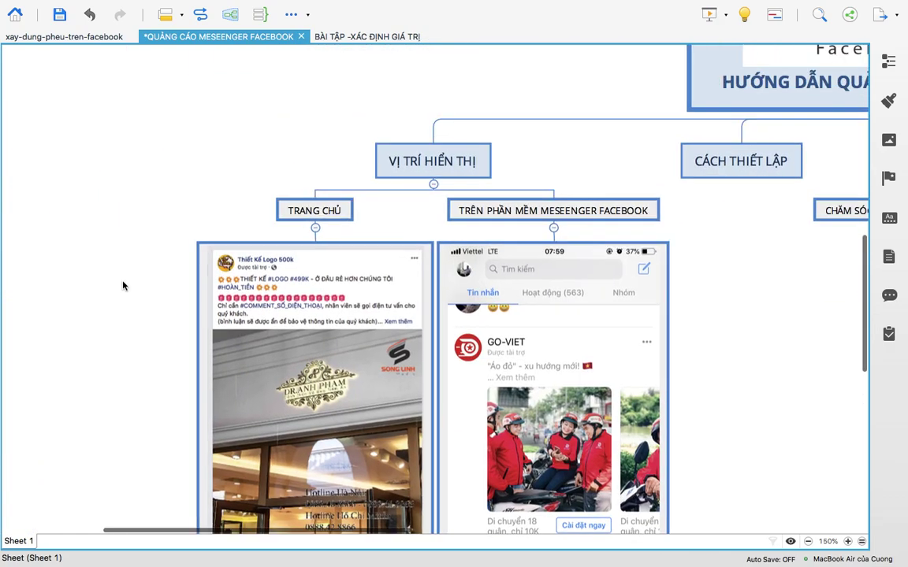
Step: Collapse the VỊ TRÍ HIỂN THỊ branch of the mind map
click(433, 185)
scroll(551, 291, up, 3)
scroll(551, 292, right, 3)
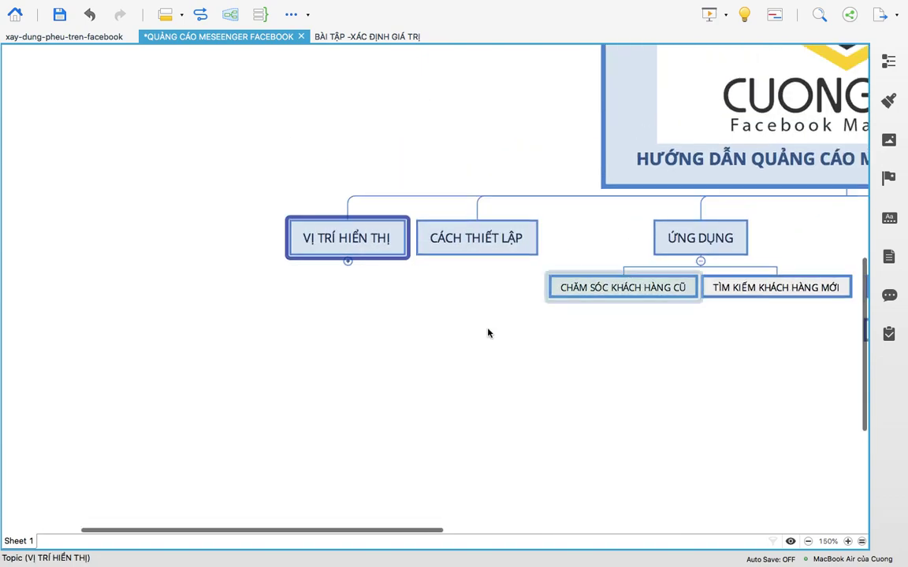
click(474, 342)
scroll(474, 342, up, 4)
scroll(474, 342, right, 3)
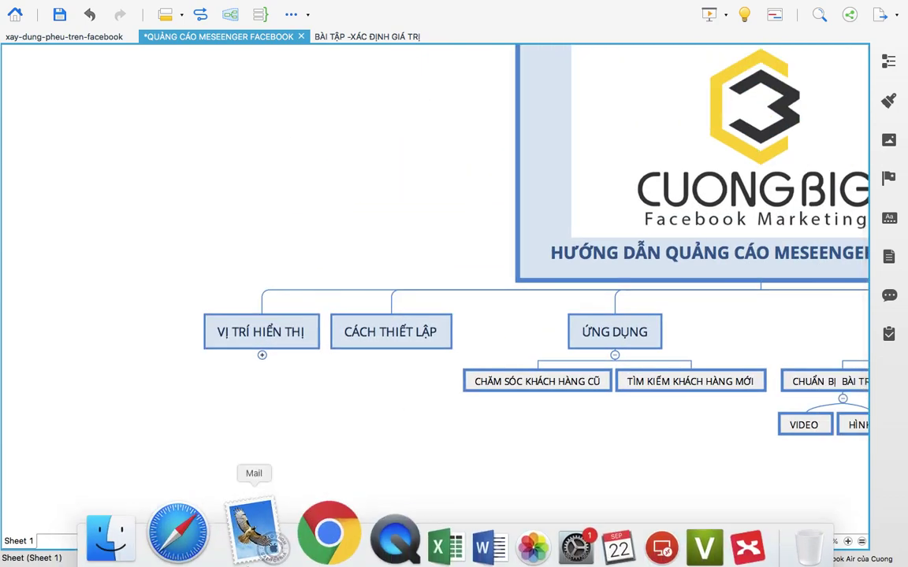
Step: Switch to Facebook Ads Manager in Chrome and start a new campaign with the Tin nhắn objective
click(307, 540)
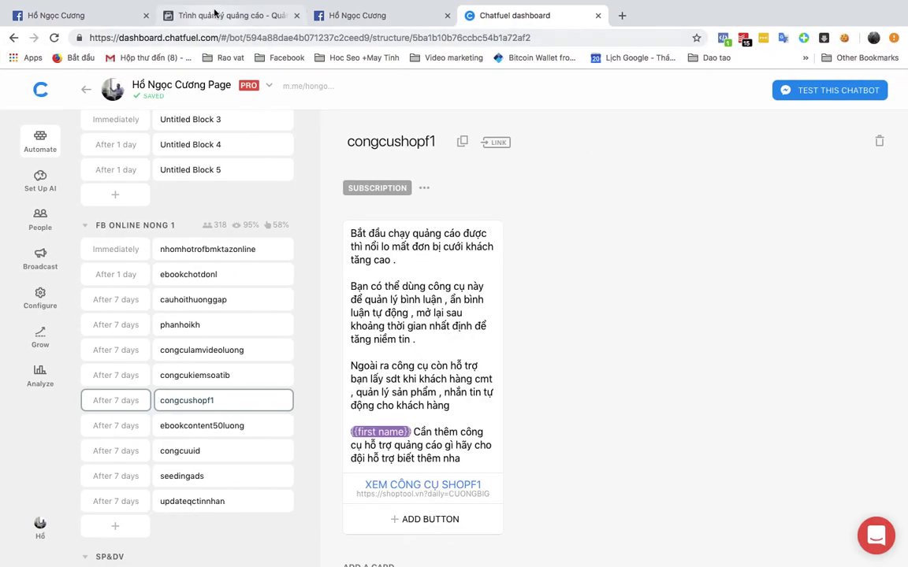
click(219, 12)
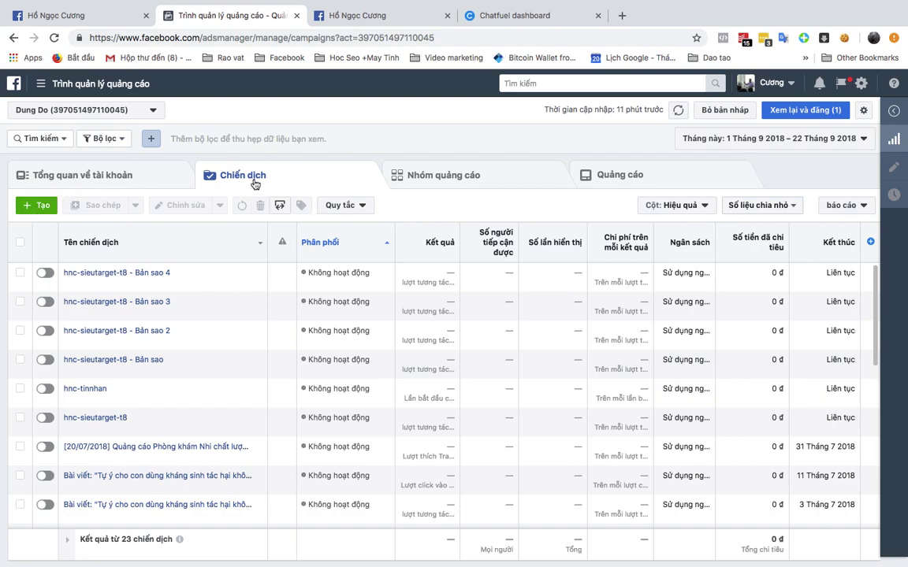
click(36, 205)
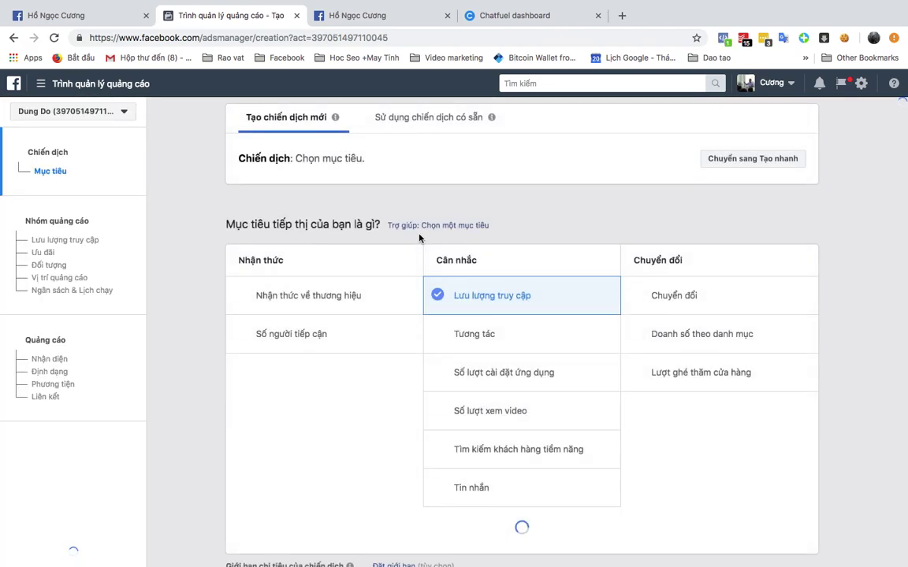
scroll(384, 364, down, 2)
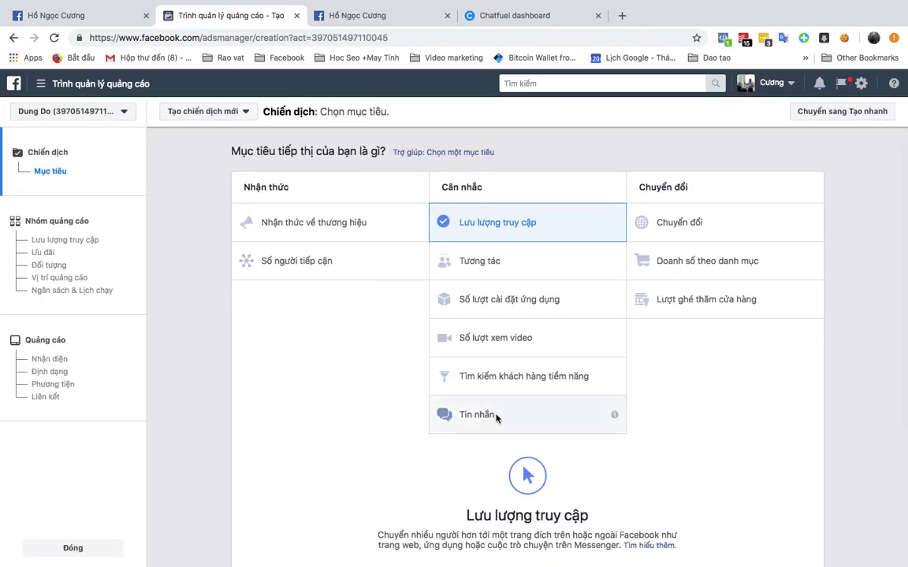
click(496, 416)
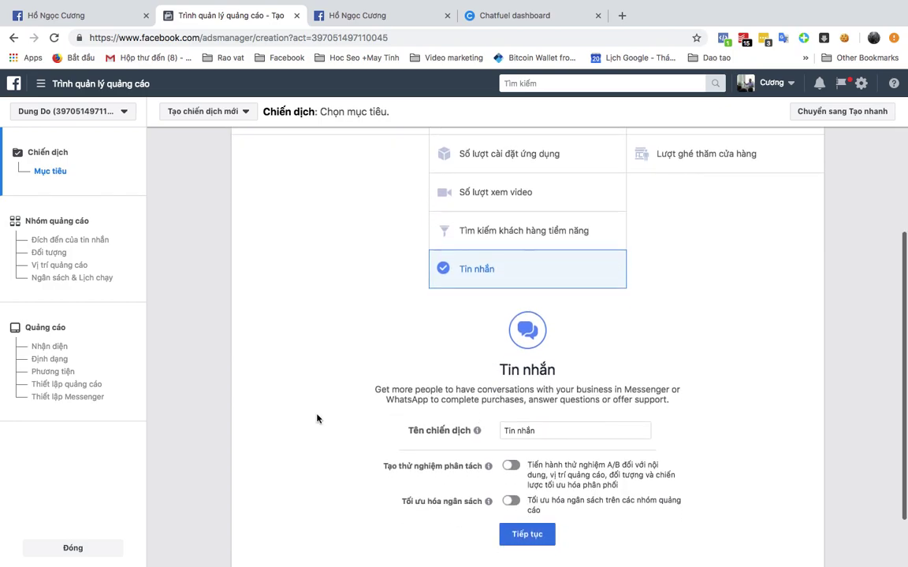
Step: Name the campaign HNC-Tinnhan-chamsockhcu-km and continue to the ad set setup
scroll(362, 383, down, 3)
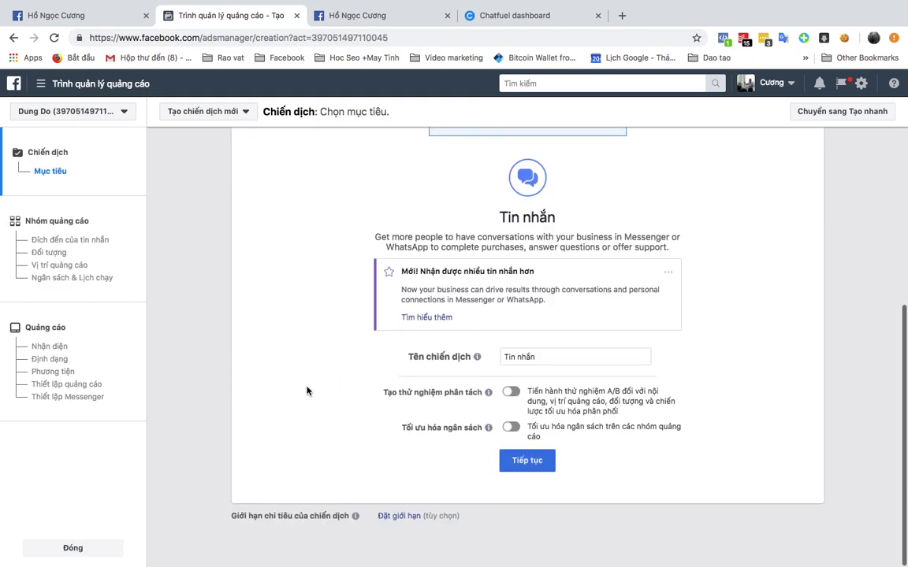
drag(562, 356, 475, 360)
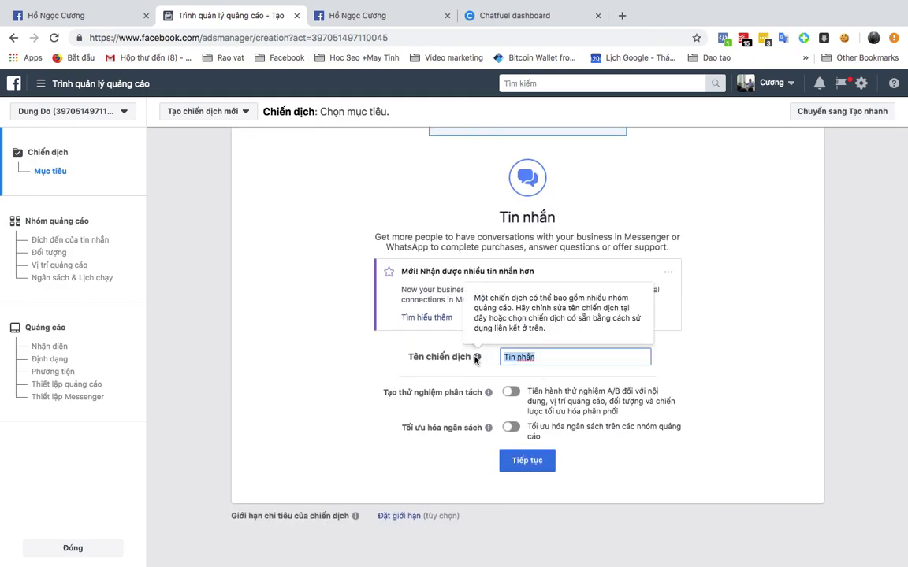
text(HNC-TINNHAN)
key(BackSpace)
key(BackSpace)
key(BackSpace)
key(BackSpace)
key(BackSpace)
text(nnhan-chámo)
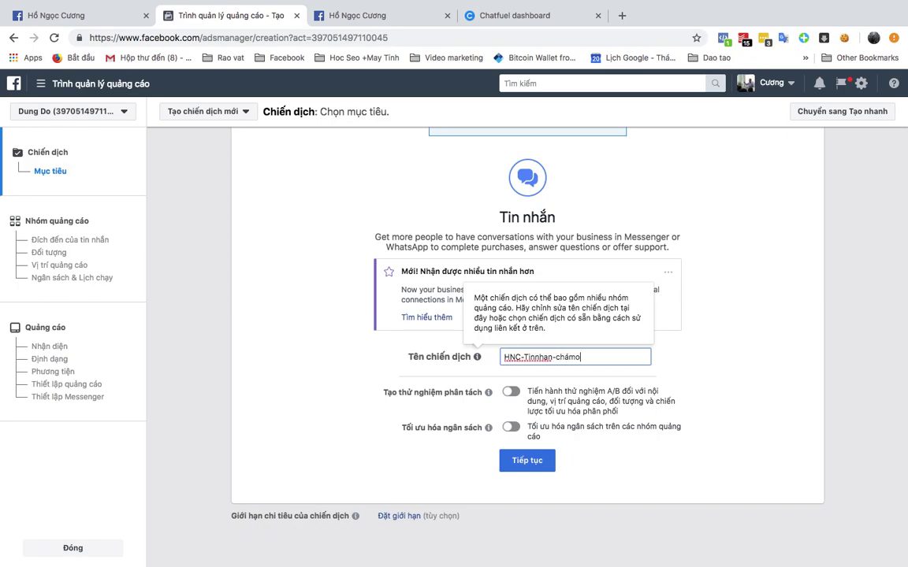
key(BackSpace)
key(BackSpace)
key(BackSpace)
text(amsockhcu-km)
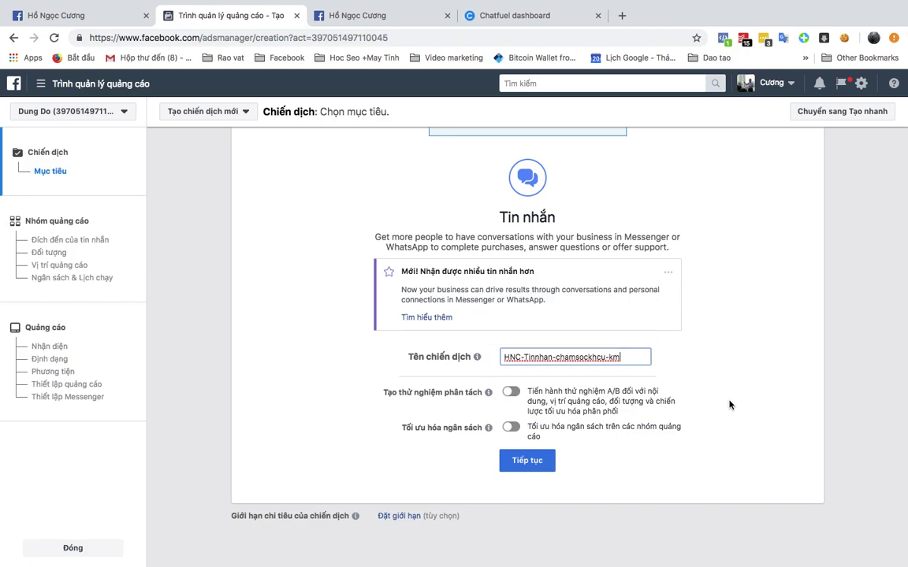
click(538, 461)
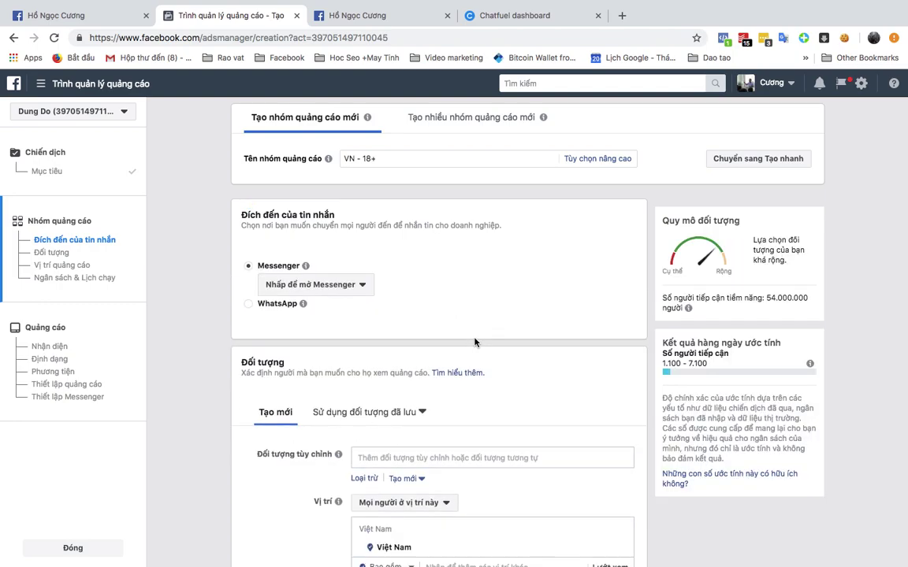
Step: Show the Messenger destination options for the ad set and dismiss the new-feature tip
click(269, 289)
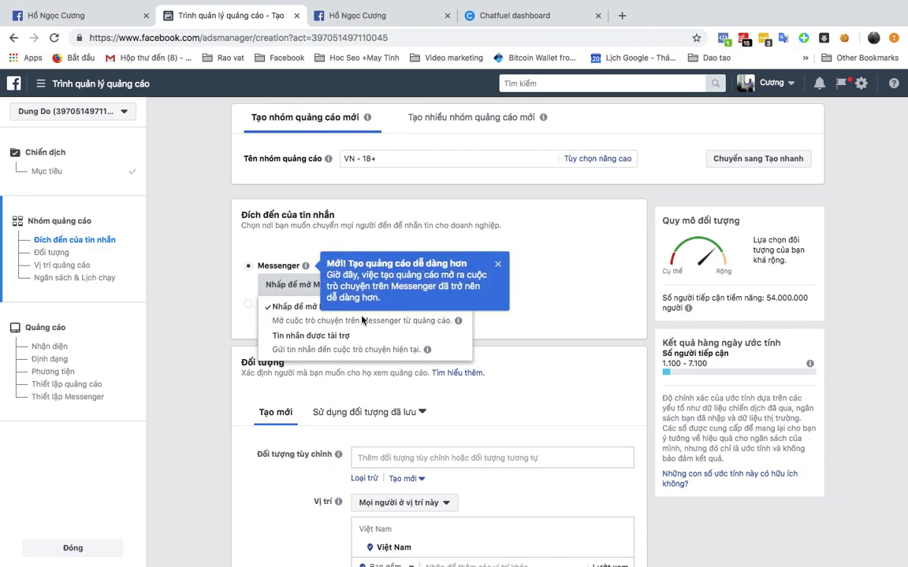
click(499, 266)
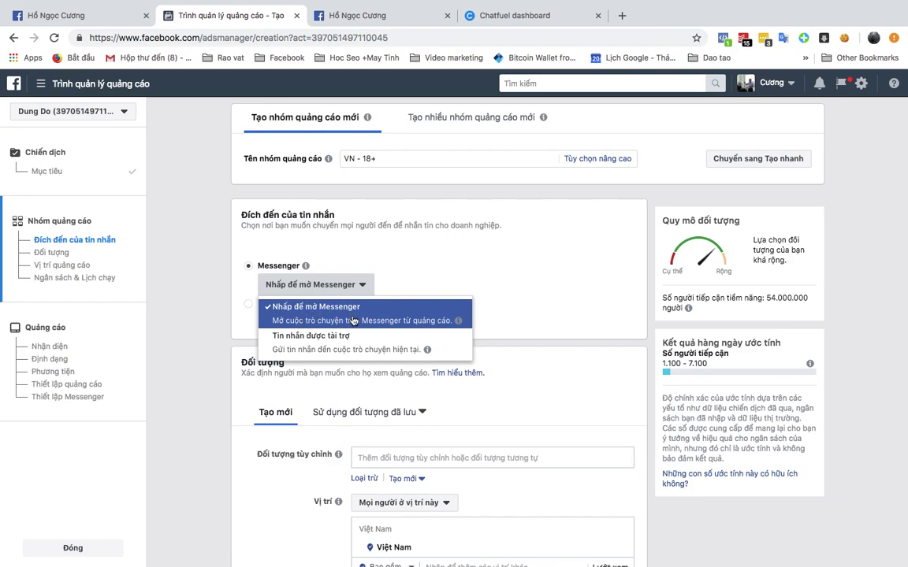
Step: Switch to XMind and expand the VỊ TRÍ HIỂN THỊ branch to review the ad placement screenshots
key(ctrl+Up)
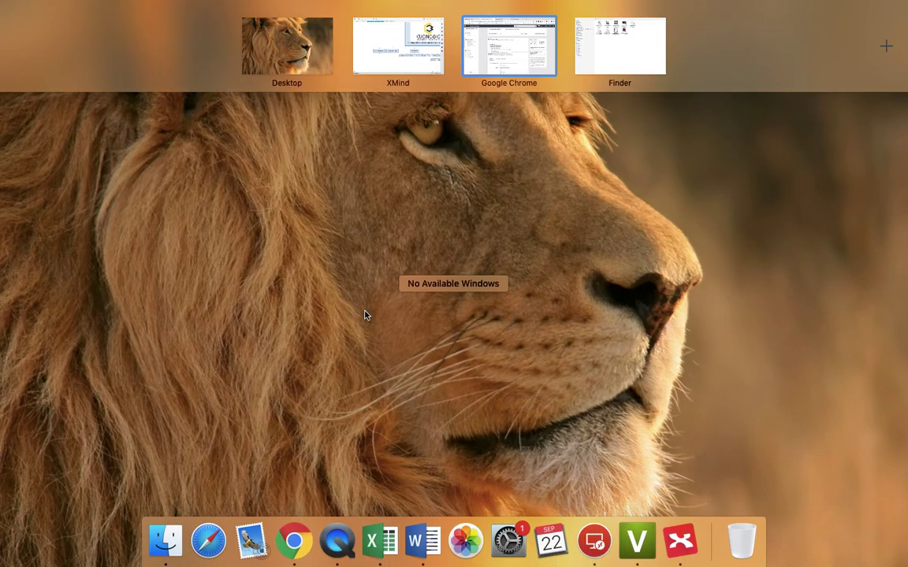
click(393, 63)
click(261, 356)
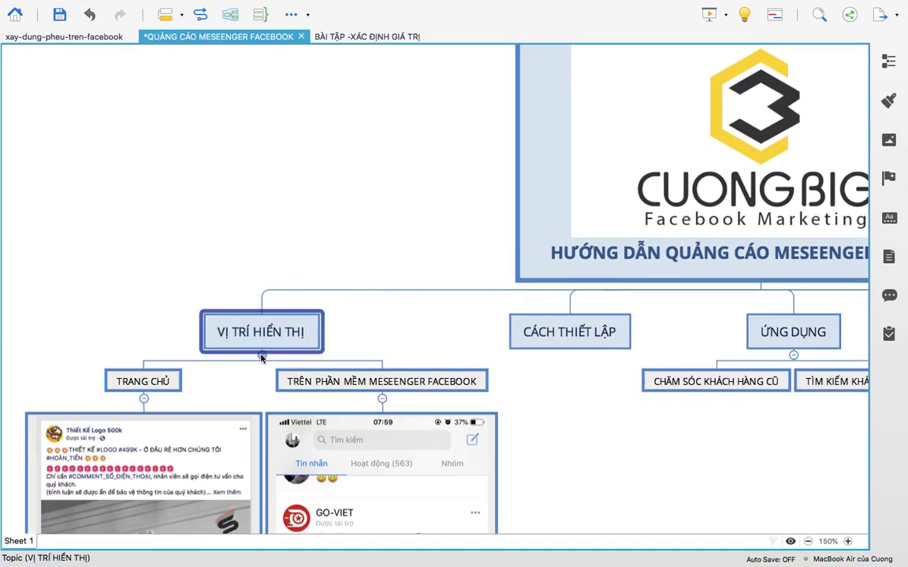
scroll(336, 423, down, 5)
scroll(336, 423, down, 3)
scroll(336, 423, left, 2)
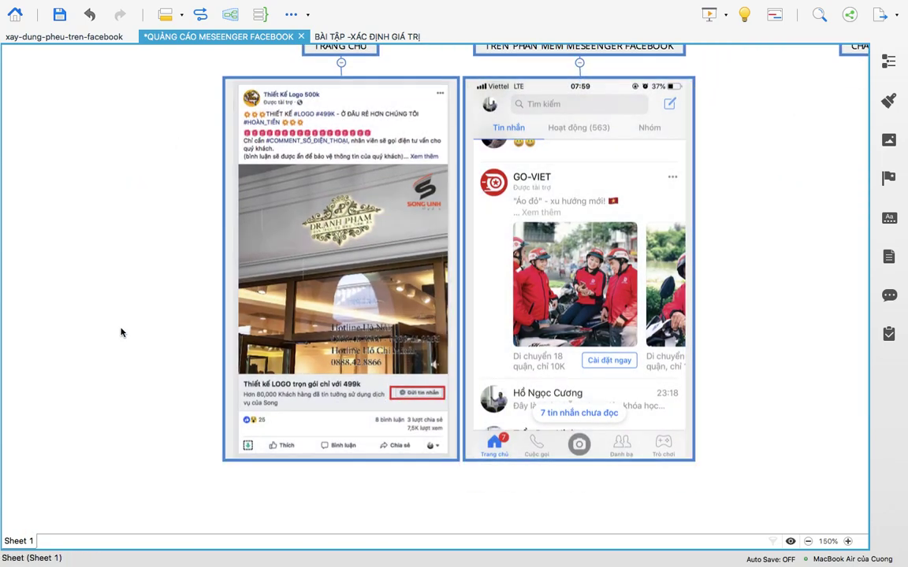
Step: Return to Chrome and set the Messenger destination to Tin nhắn được tài trợ
key(ctrl+Up)
click(494, 46)
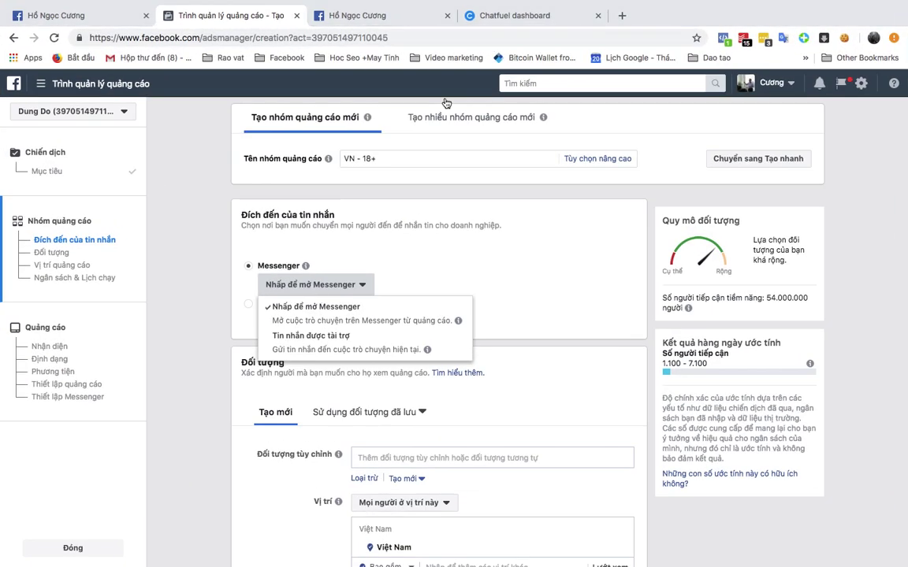
click(327, 353)
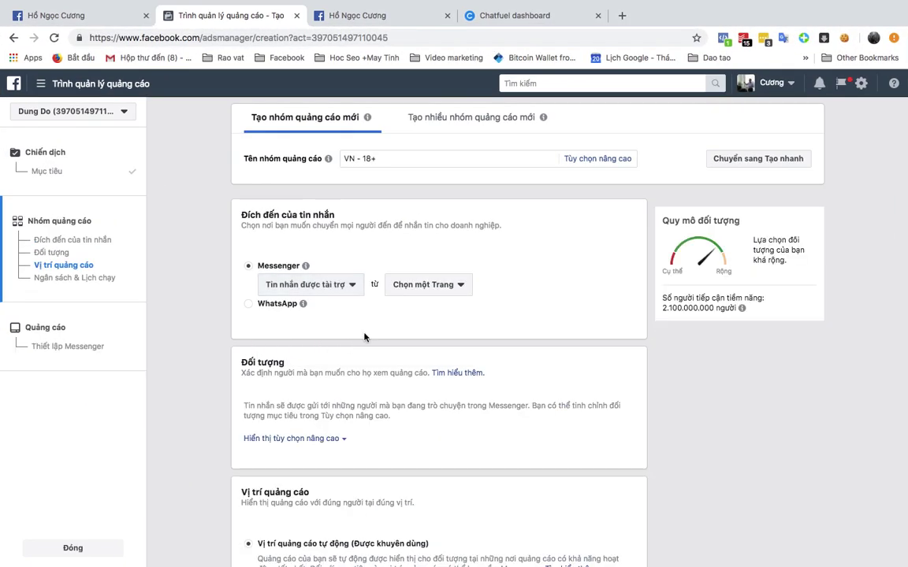
Step: Read the explanation of the Tin nhắn được tài trợ destination option
click(321, 288)
mouse_move(427, 351)
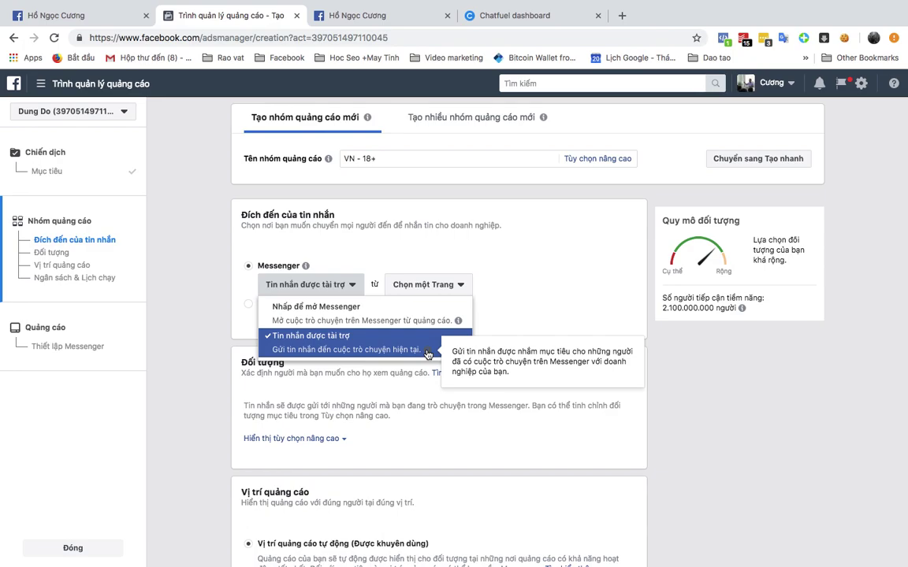
click(511, 287)
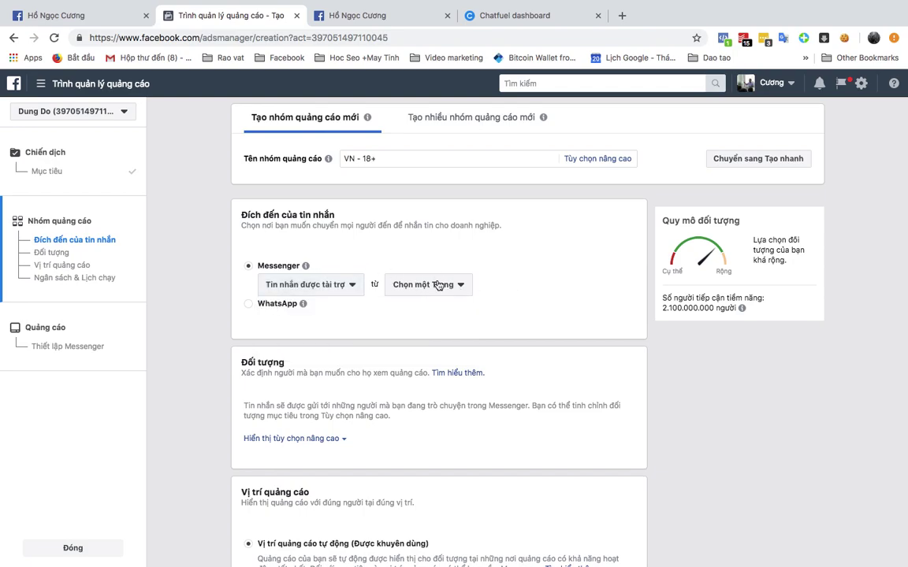
Step: Choose the Chứng Khoán 4.0 Page from the Cá nhân group as the source of the sponsored messages
click(439, 286)
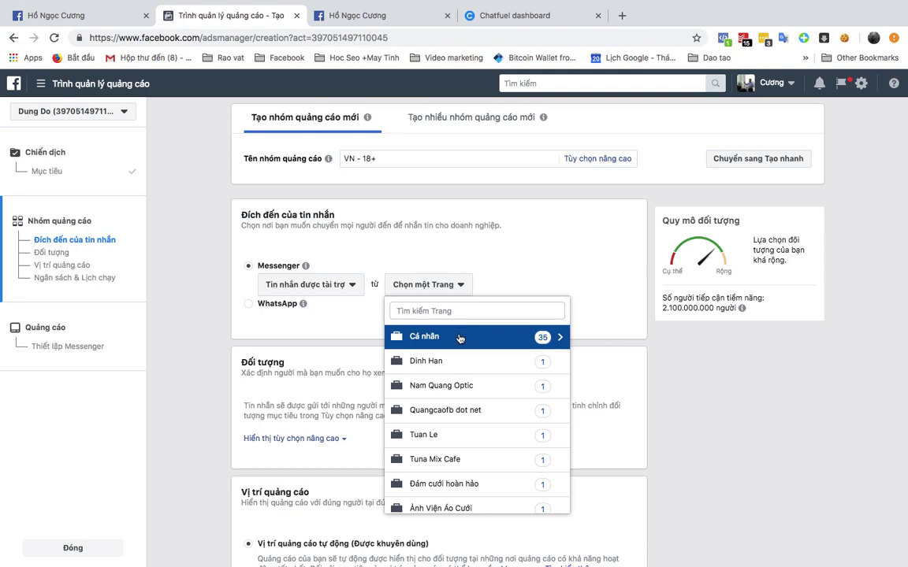
click(460, 339)
scroll(440, 442, down, 5)
scroll(437, 471, down, 3)
scroll(457, 405, up, 1)
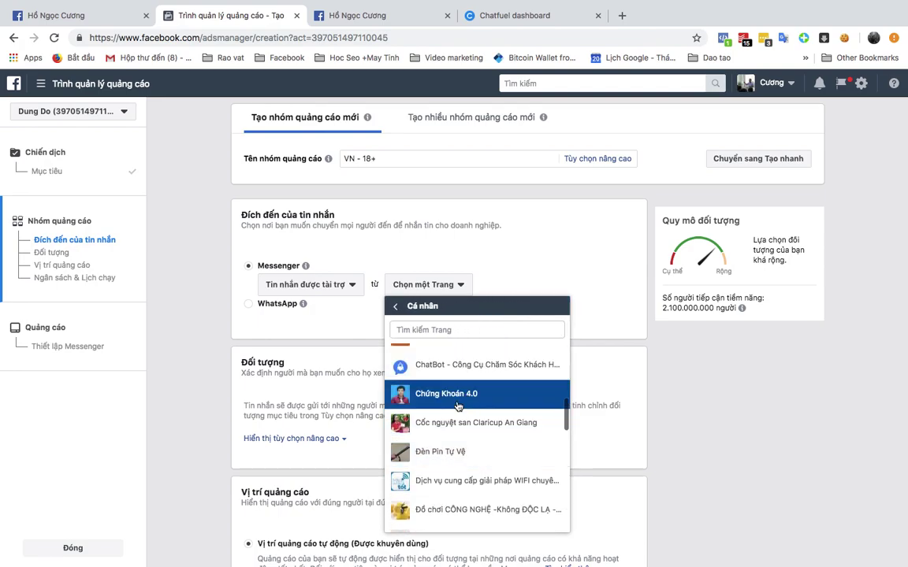
click(457, 406)
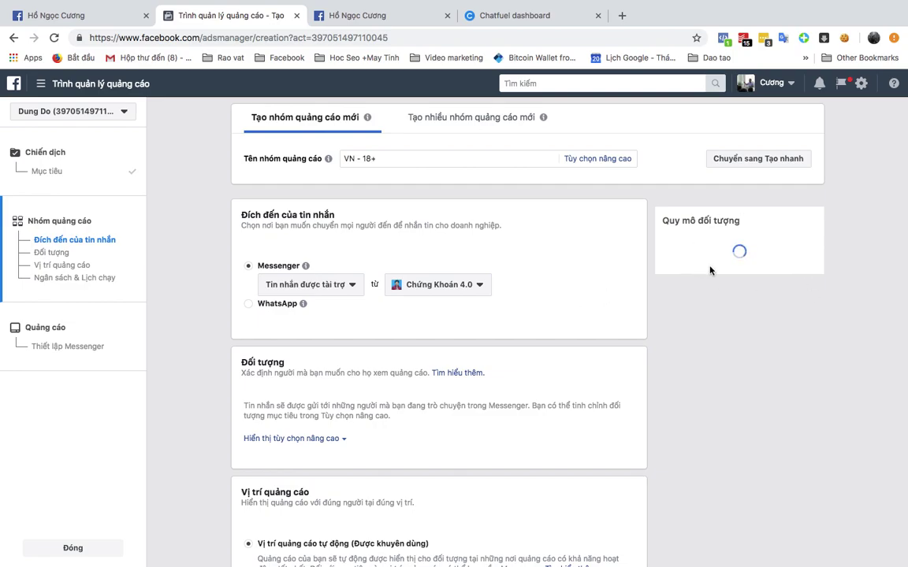
Step: Browse the Cá nhân Pages for another sender, search them for "ma" and clear the search
click(442, 285)
scroll(441, 382, down, 3)
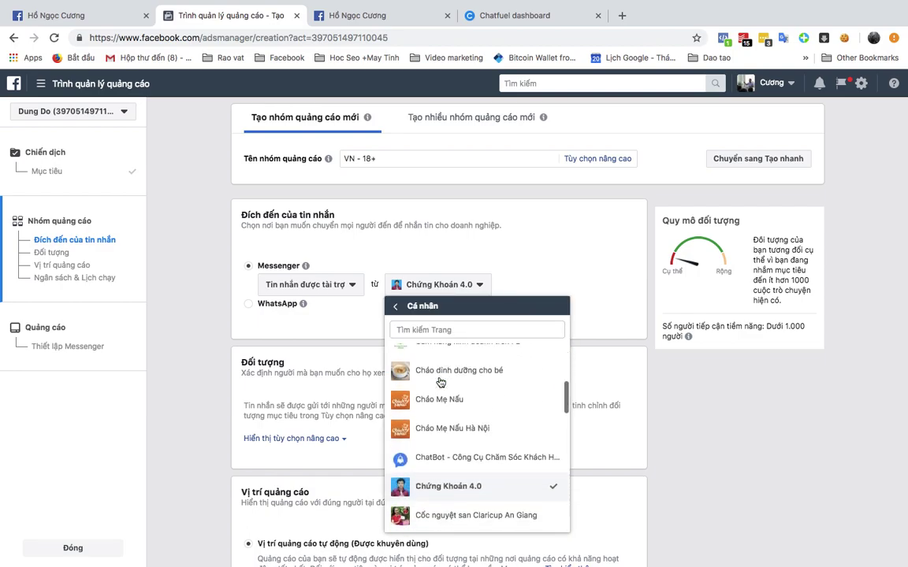
scroll(415, 376, up, 3)
click(487, 328)
text(ma)
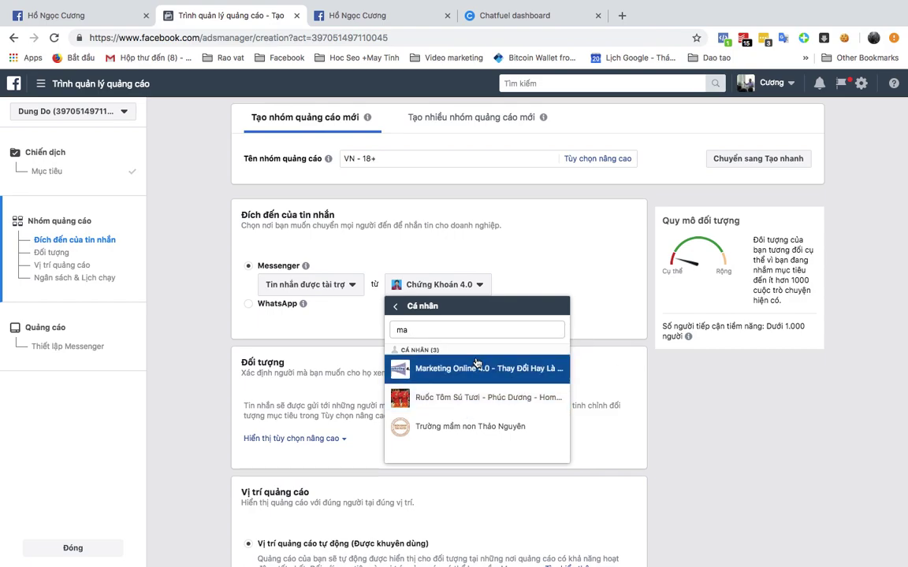
key(BackSpace)
key(BackSpace)
Step: Set the sponsored messages' source to the Mắt Kính Nam Quang Page in the Nam Quang Optic group
click(395, 305)
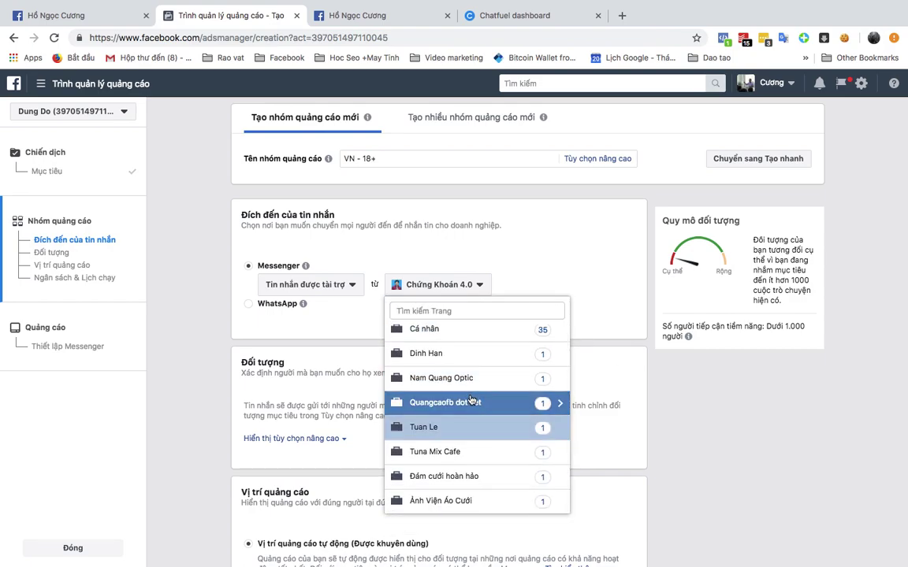
click(453, 379)
click(450, 367)
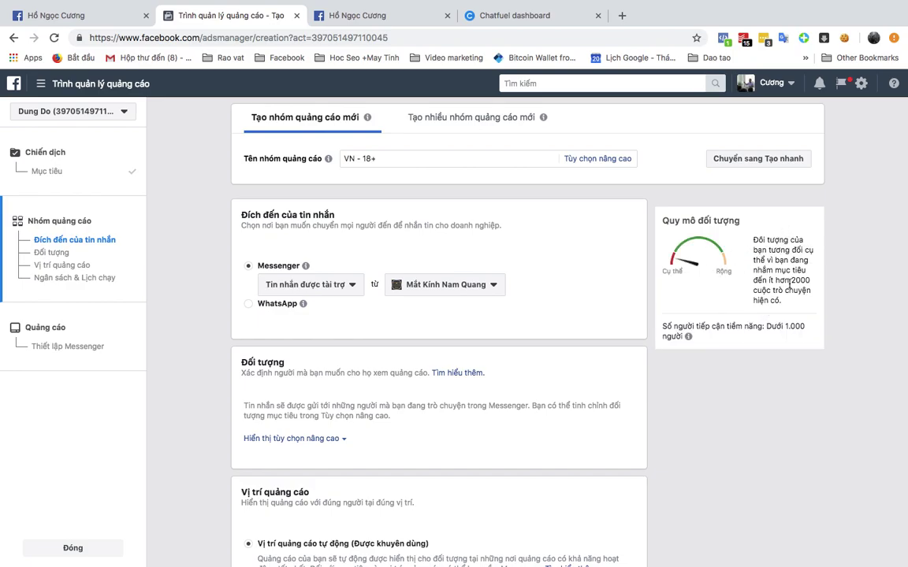
Step: Review the audience, placement, budget, schedule and delivery settings of the sponsored message ad set
scroll(383, 375, down, 10)
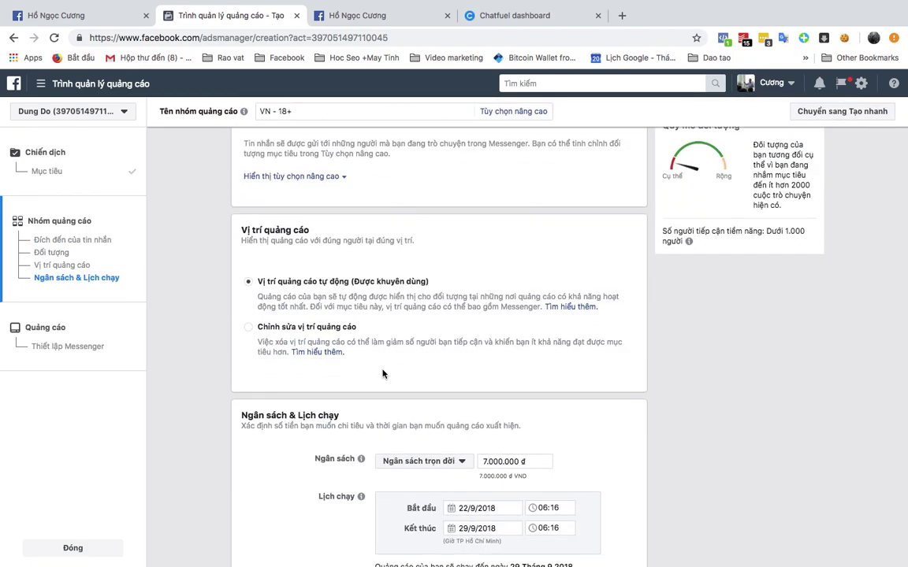
scroll(382, 374, up, 10)
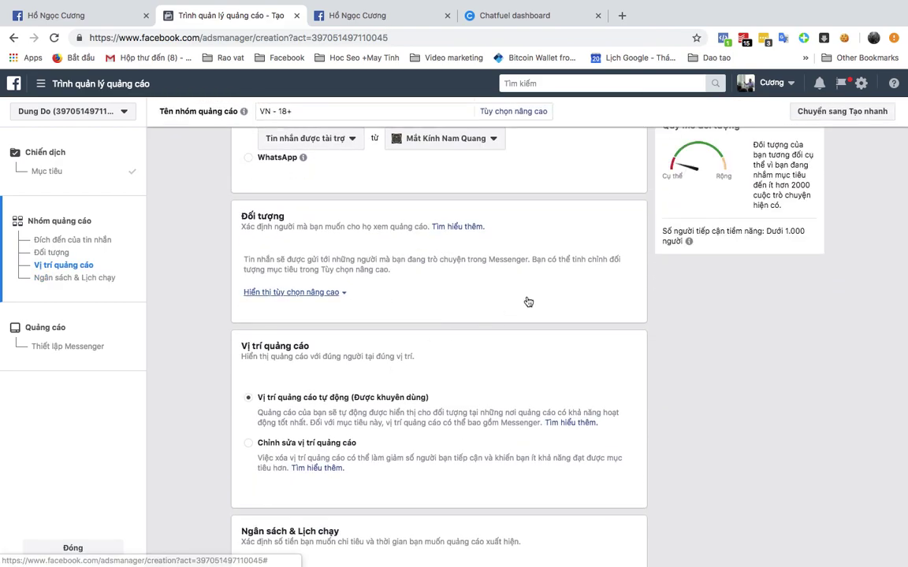
scroll(526, 300, up, 2)
scroll(466, 378, down, 2)
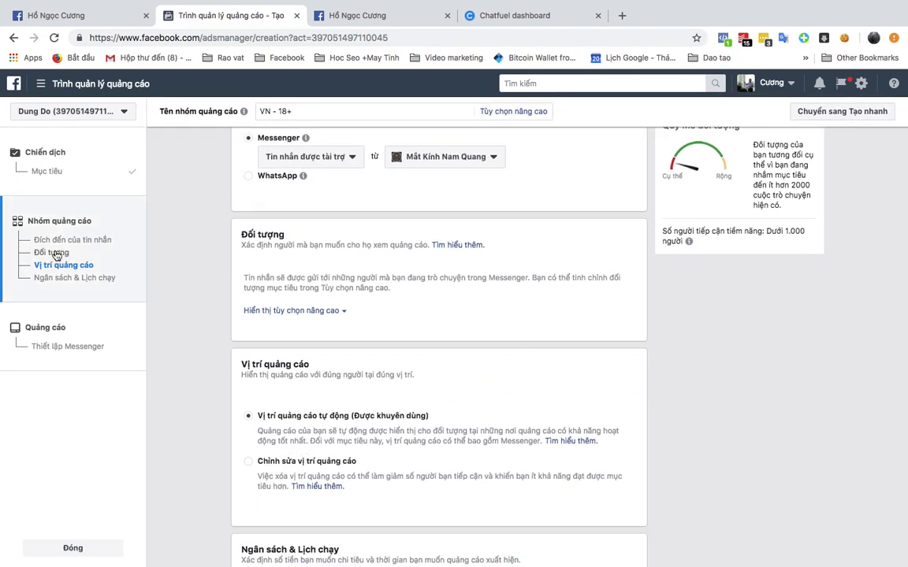
scroll(237, 228, down, 5)
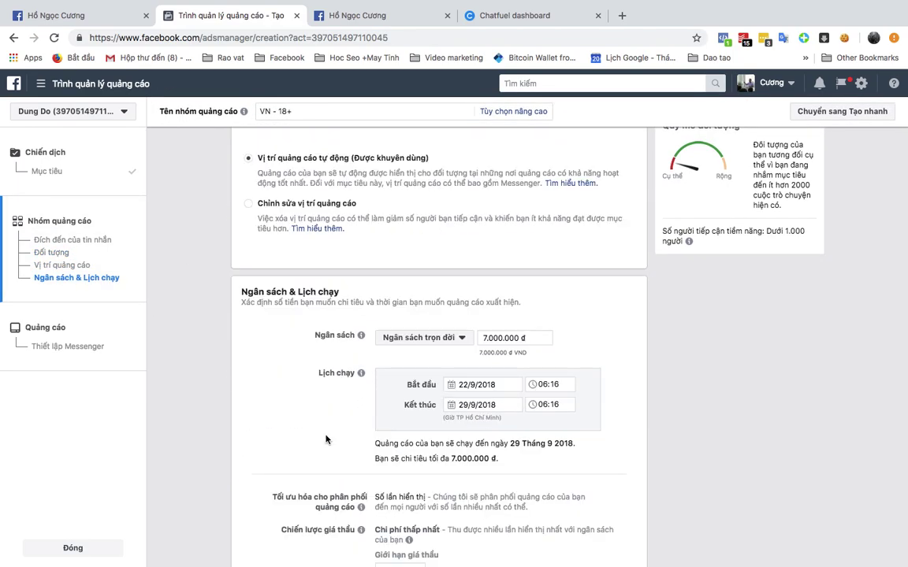
scroll(326, 440, down, 5)
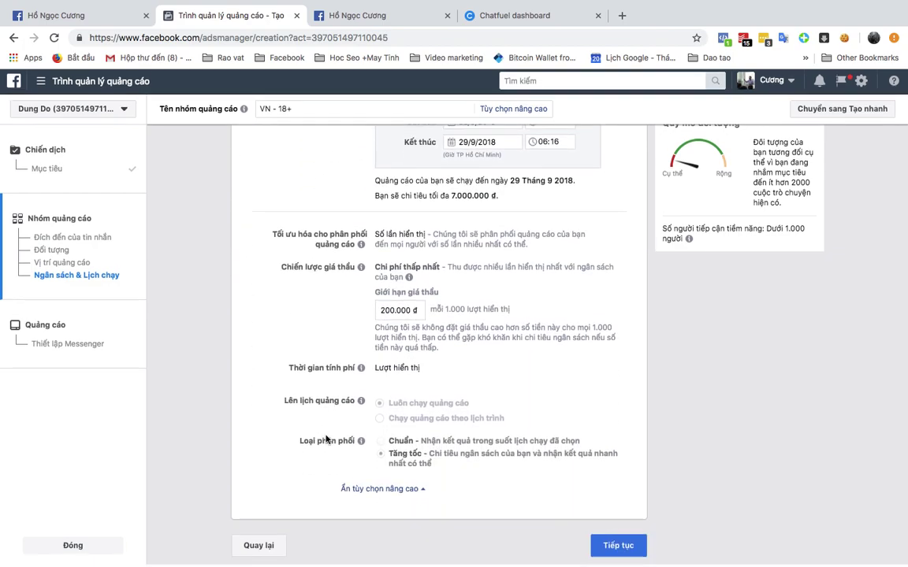
click(347, 492)
scroll(344, 504, up, 8)
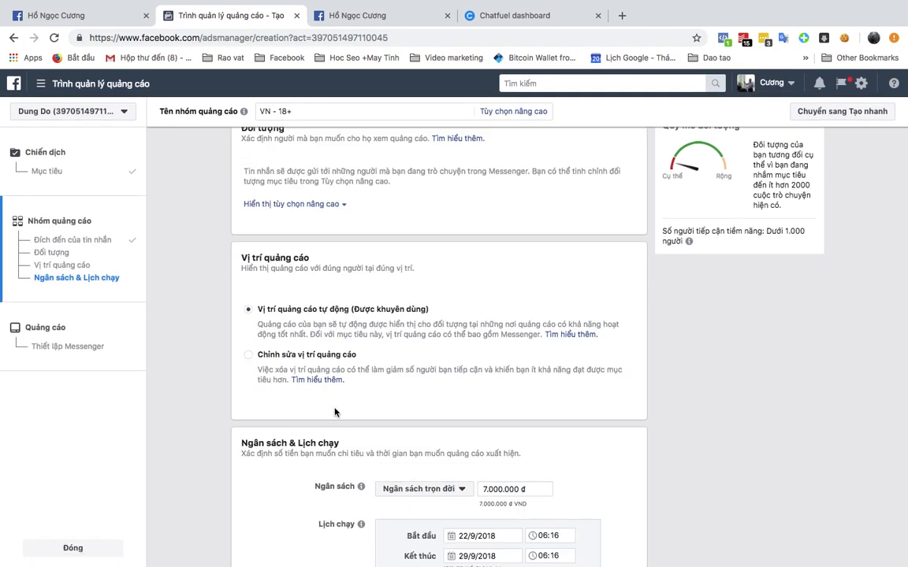
scroll(335, 412, up, 3)
scroll(335, 408, down, 5)
scroll(334, 407, up, 4)
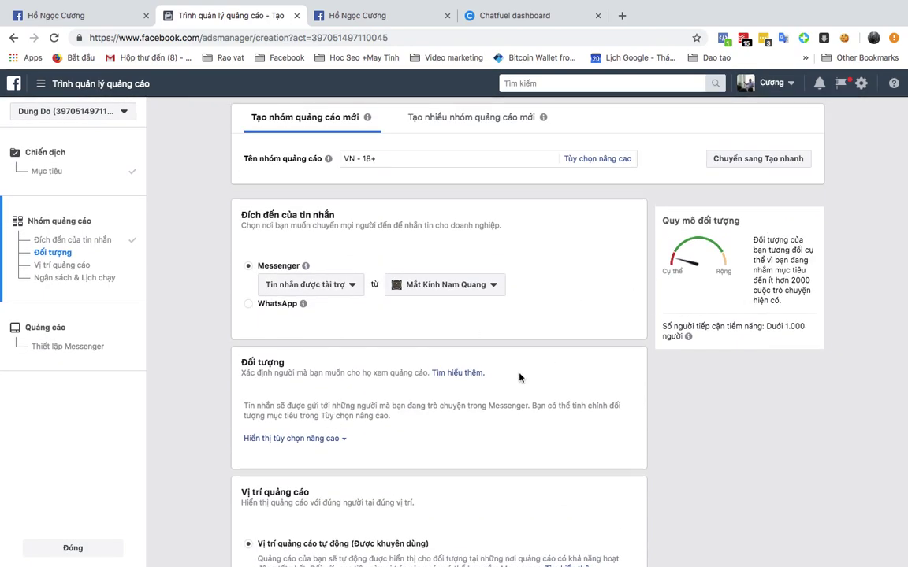
Step: Set the Messenger destination to Nhấp để mở Messenger and the audience's maximum age to 25
click(341, 285)
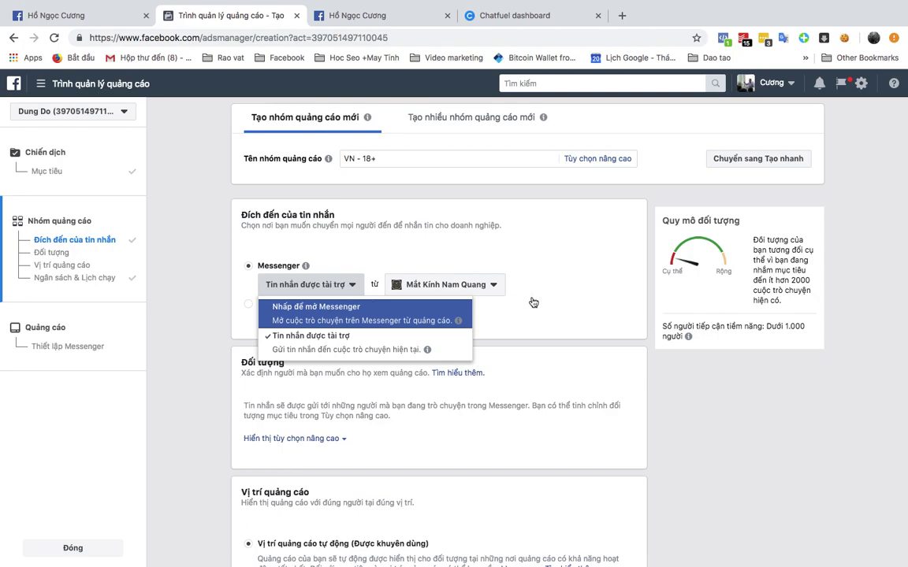
click(426, 309)
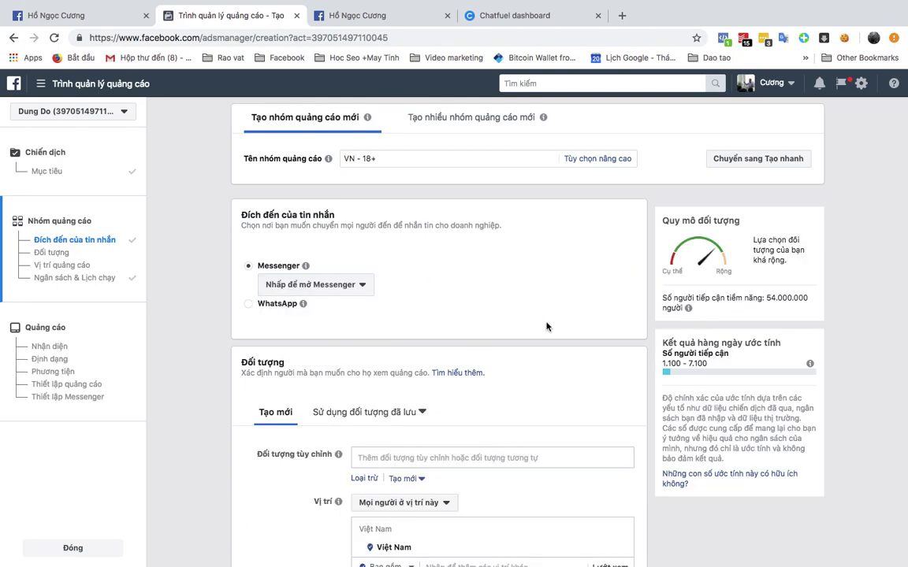
scroll(547, 326, down, 5)
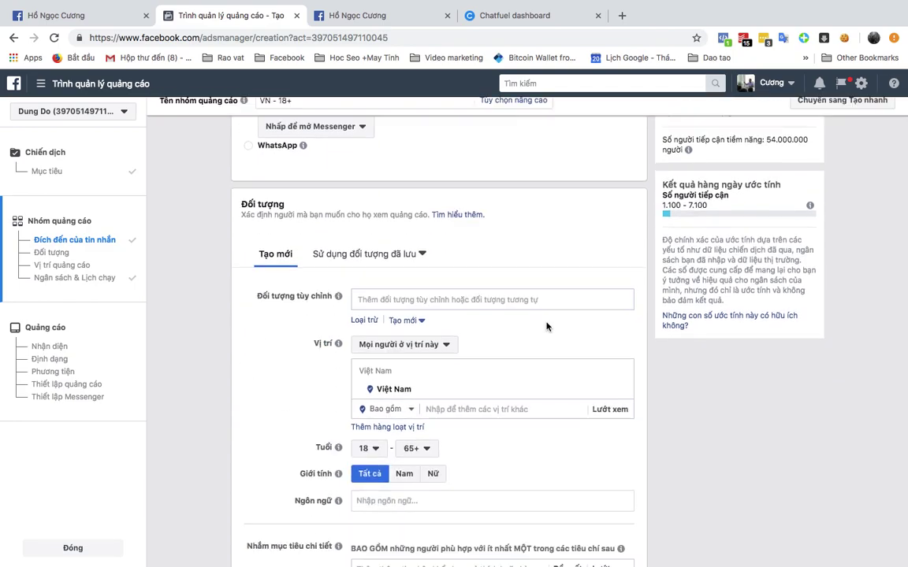
scroll(333, 448, down, 1)
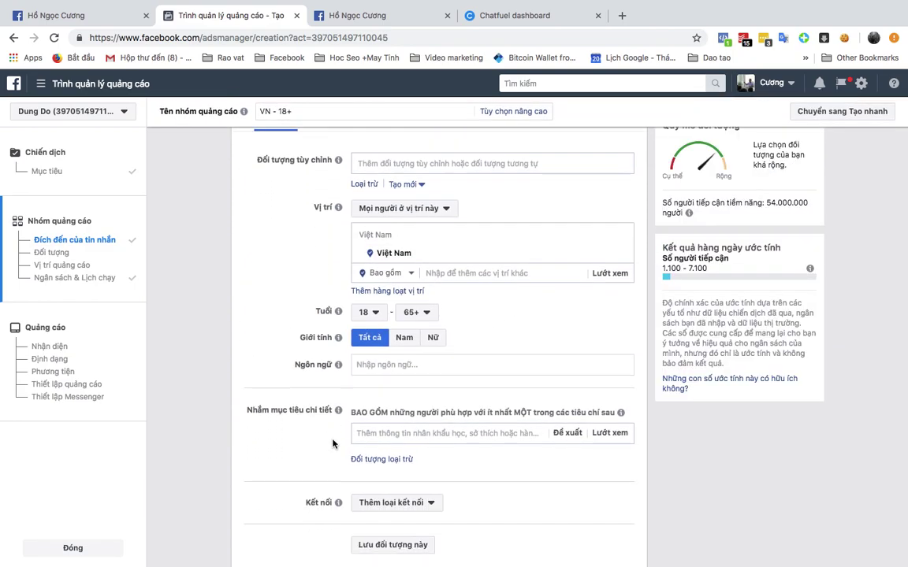
click(416, 312)
scroll(422, 410, up, 10)
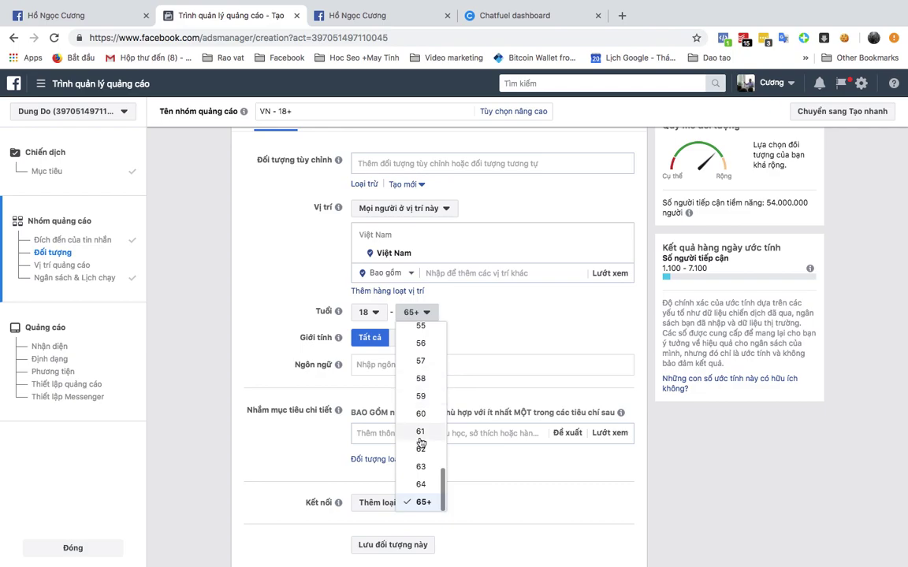
scroll(421, 444, up, 1)
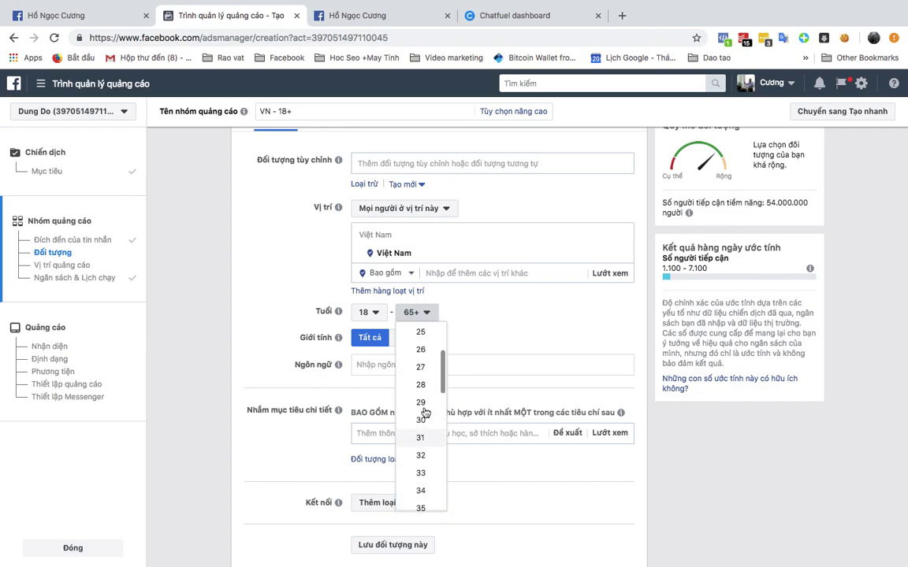
click(421, 334)
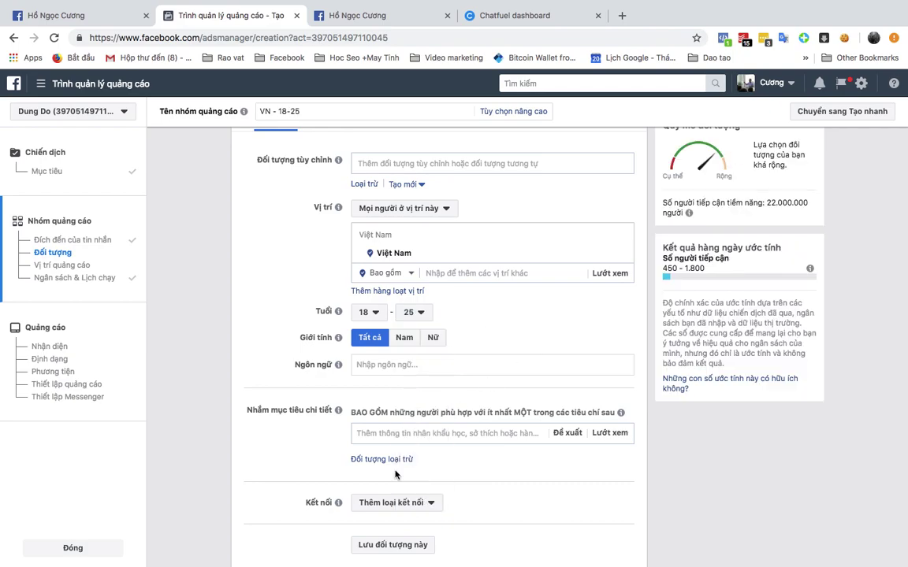
Step: Switch the ad set to edited placements without Instagram and continue to the ad setup
scroll(364, 447, down, 5)
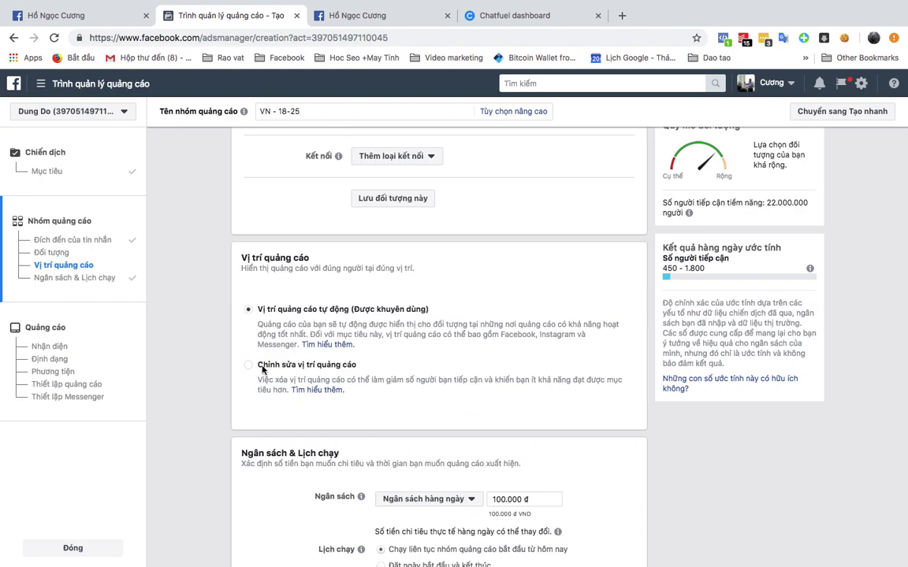
click(262, 369)
scroll(354, 428, down, 5)
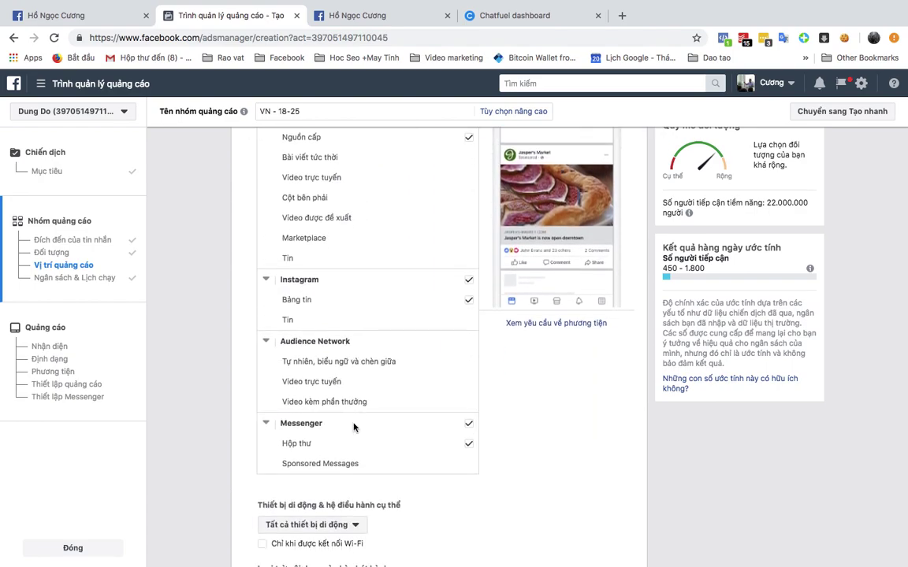
click(469, 282)
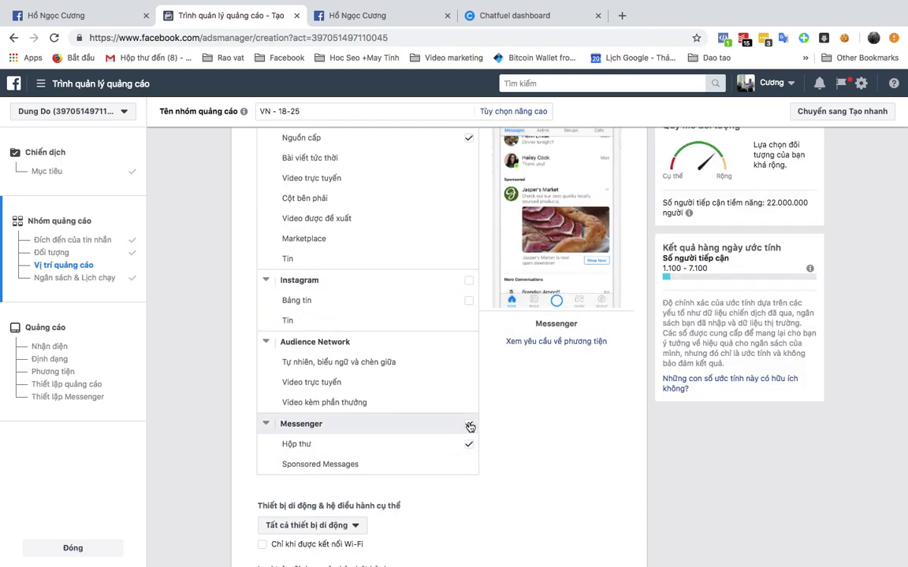
scroll(469, 425, up, 1)
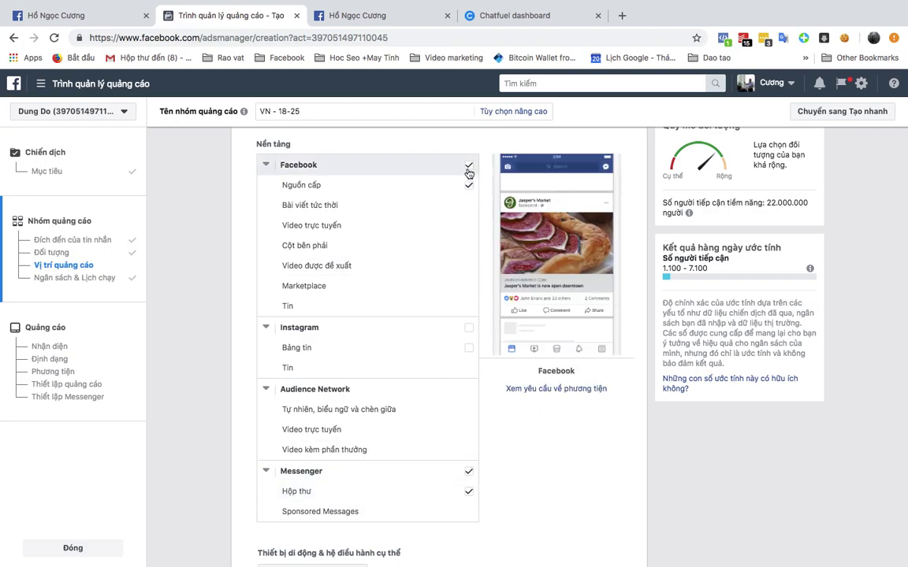
scroll(370, 489, down, 5)
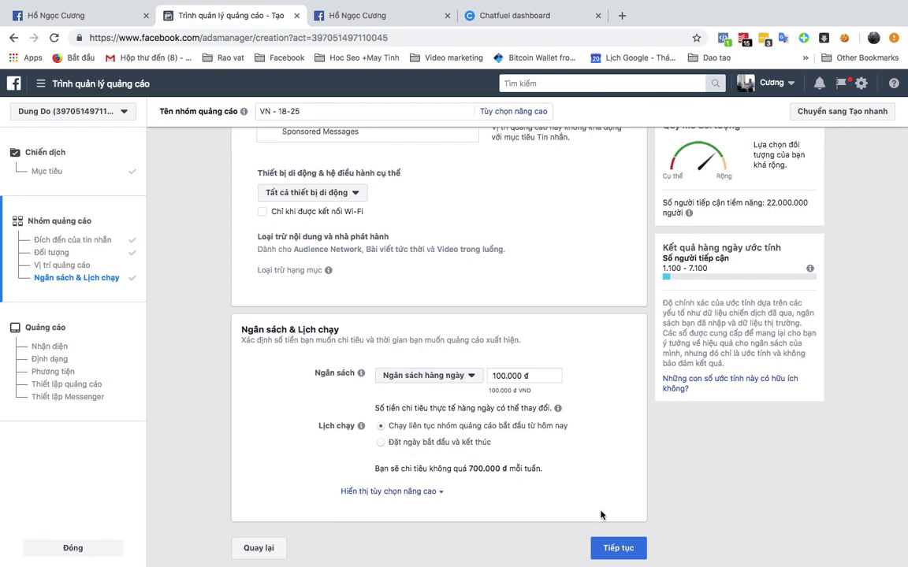
click(618, 547)
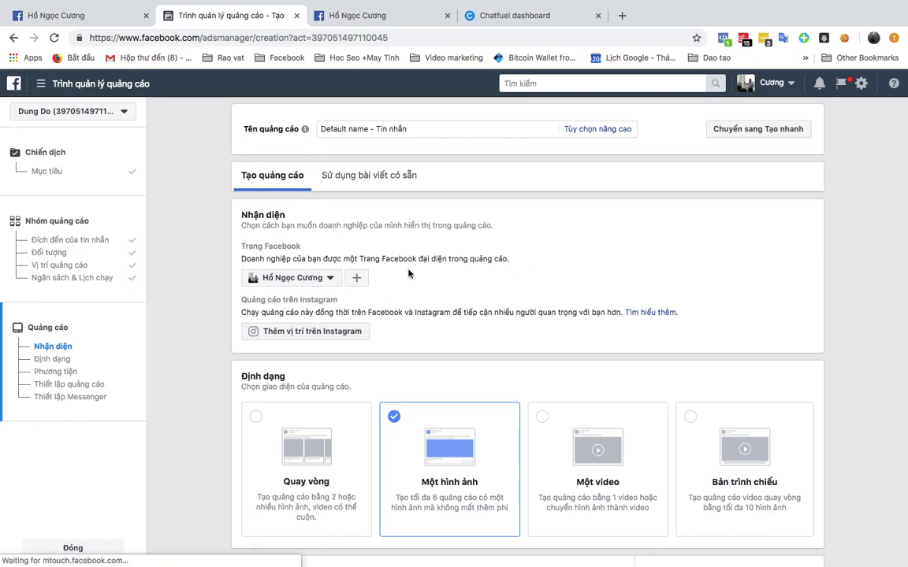
Step: Review the ad format options, and switch to XMind to examine the sponsored ad example in the Messenger app
scroll(410, 272, down, 2)
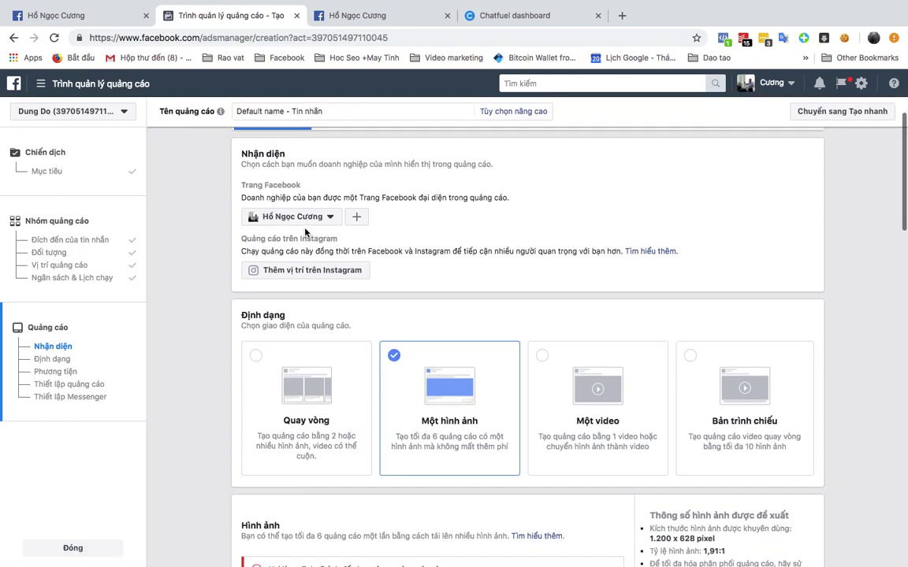
scroll(449, 224, down, 6)
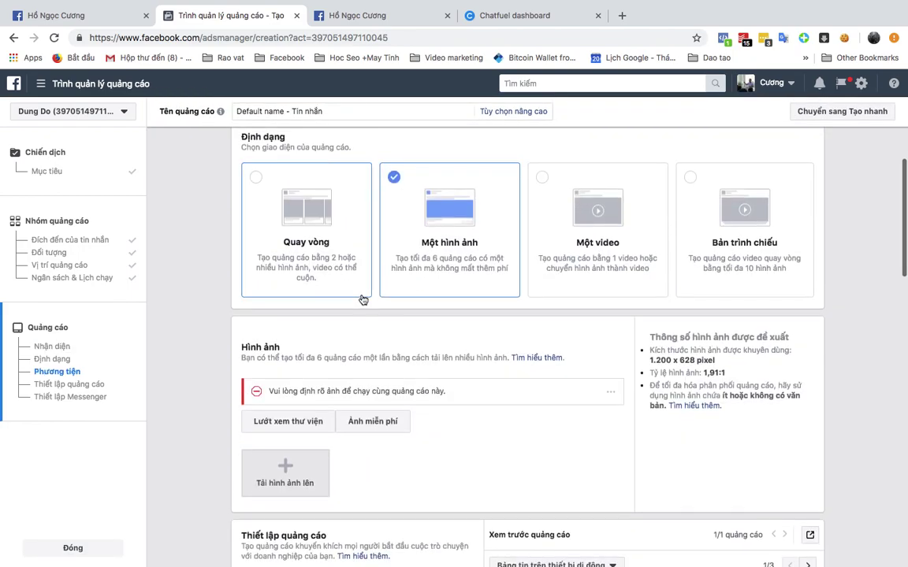
scroll(360, 297, up, 2)
key(ctrl+Up)
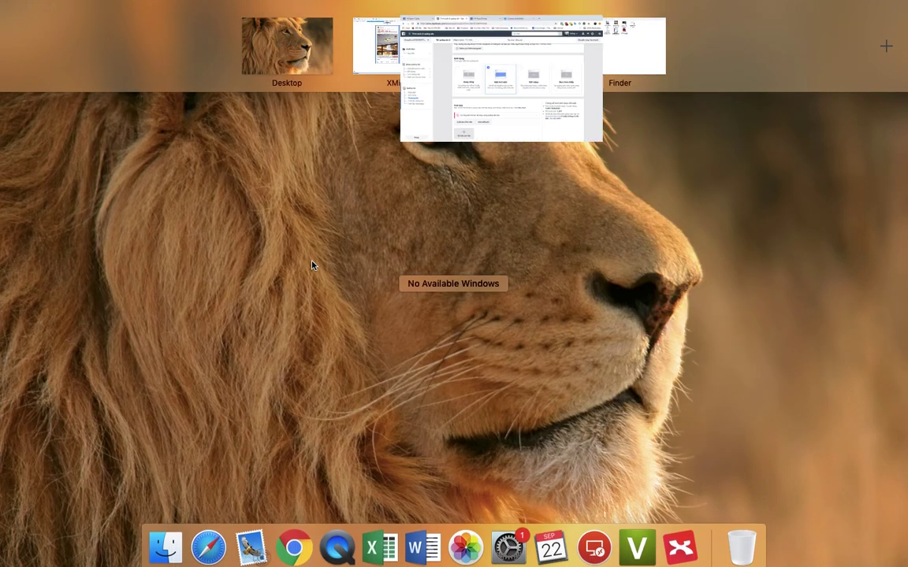
click(375, 29)
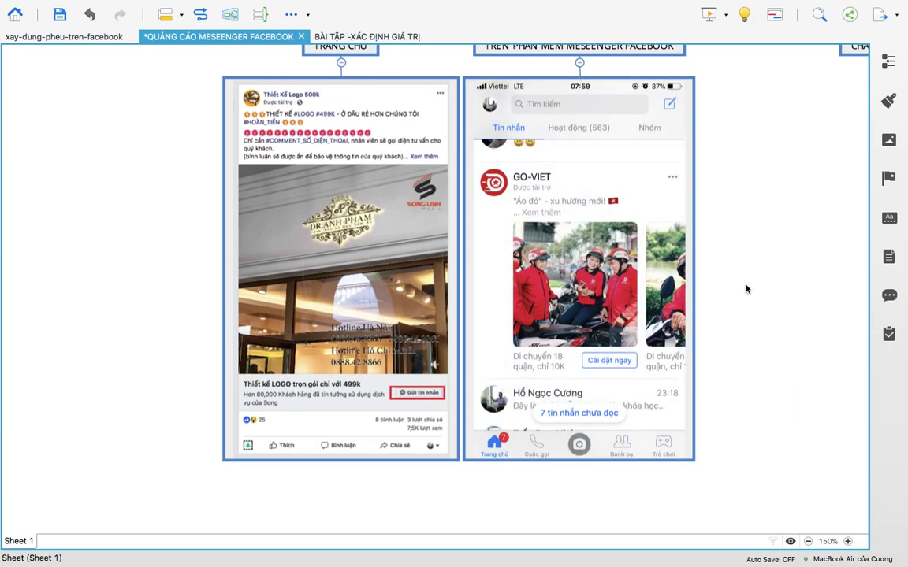
scroll(746, 289, right, 5)
scroll(746, 290, up, 1)
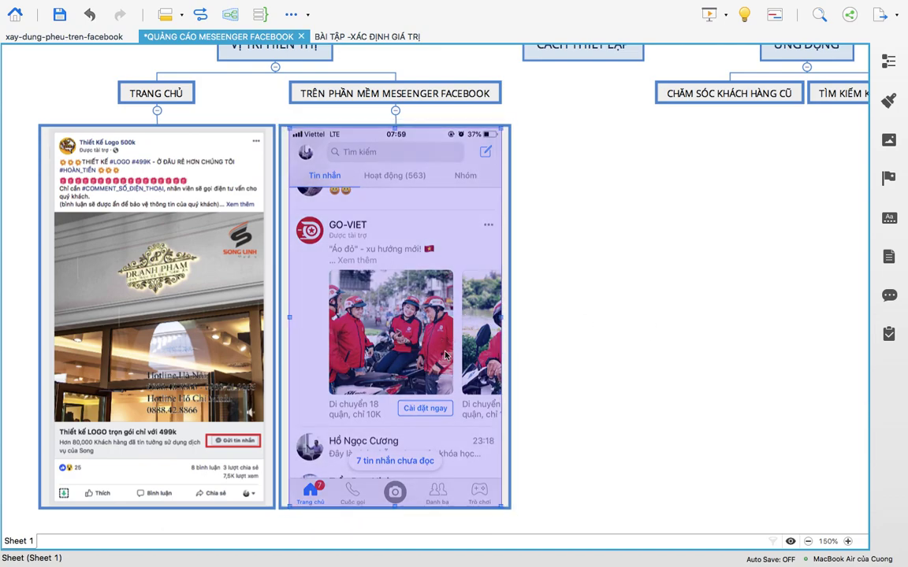
scroll(421, 359, down, 3)
scroll(422, 358, left, 3)
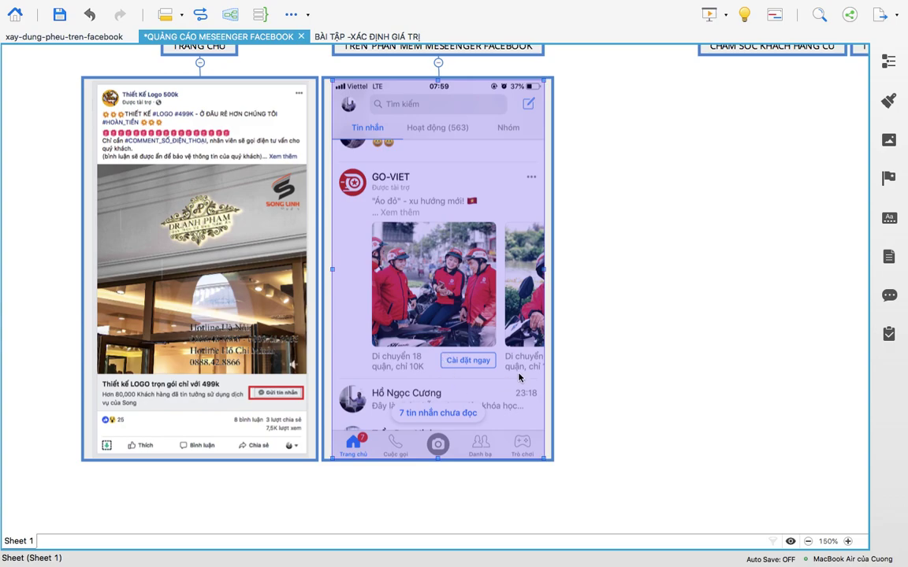
Step: Return to Chrome and set the ad format to Quay vòng
key(ctrl+Up)
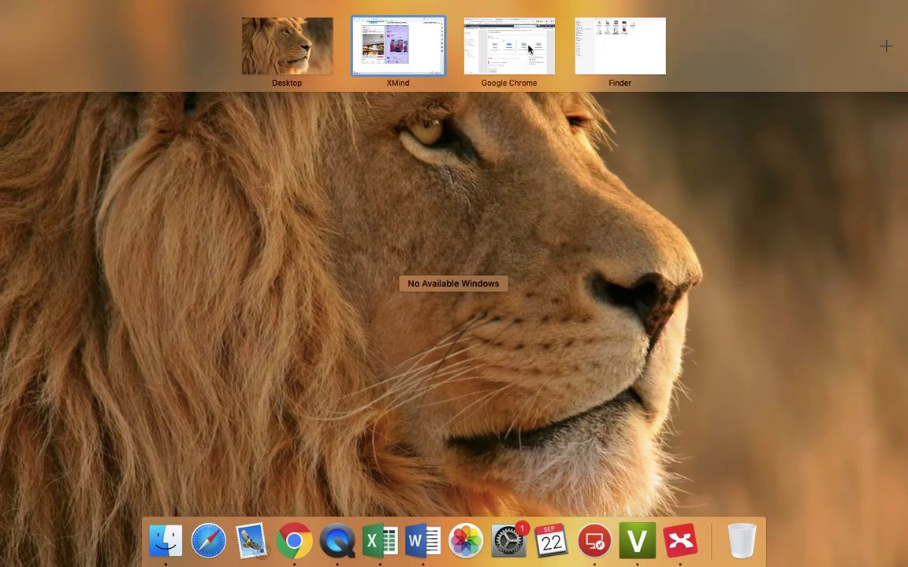
click(477, 54)
click(295, 276)
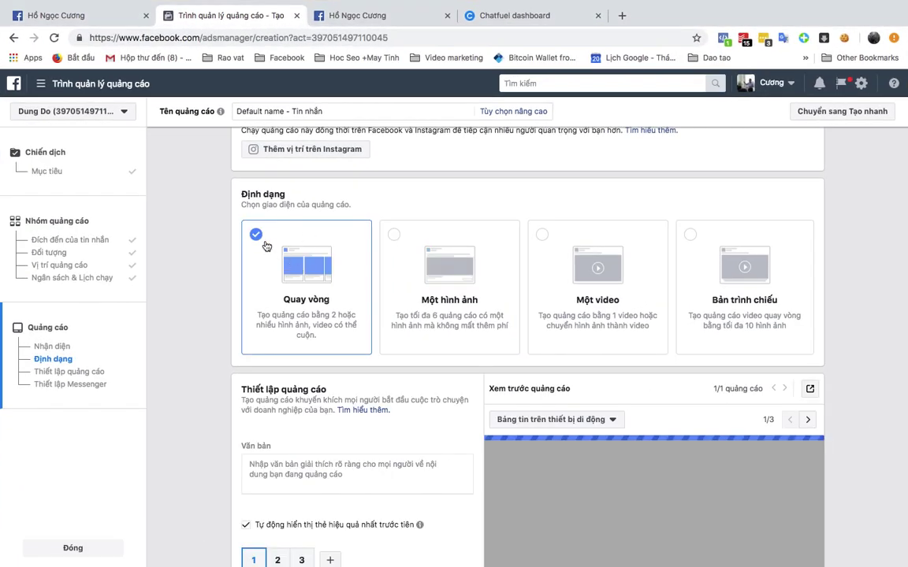
Step: Add the 2048 × 1071 teal target image from the account images to the first carousel card
scroll(490, 357, down, 3)
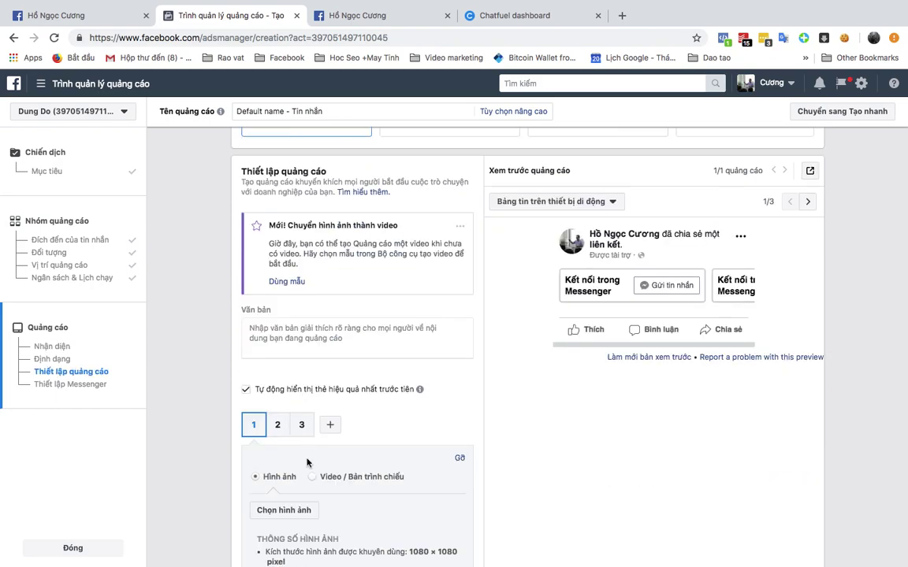
scroll(307, 461, down, 5)
click(273, 389)
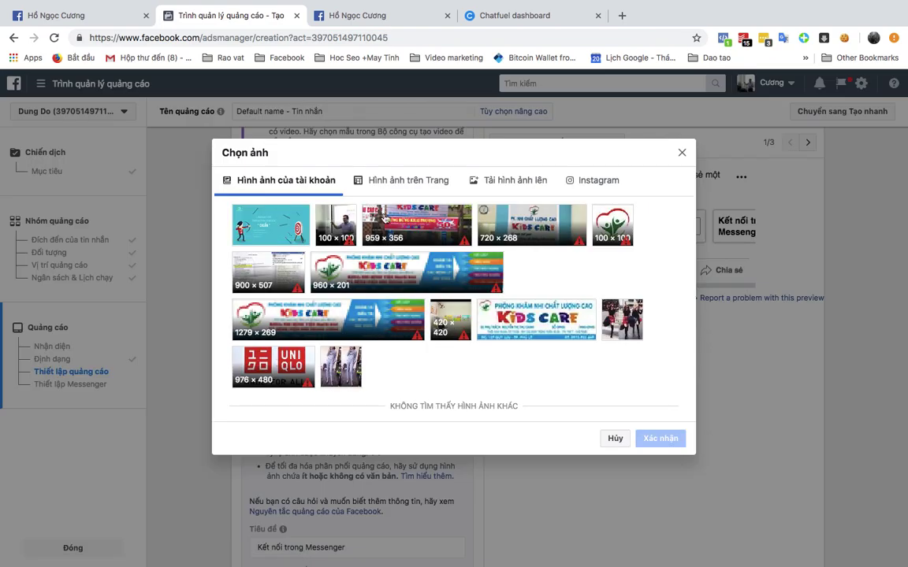
click(268, 225)
click(660, 439)
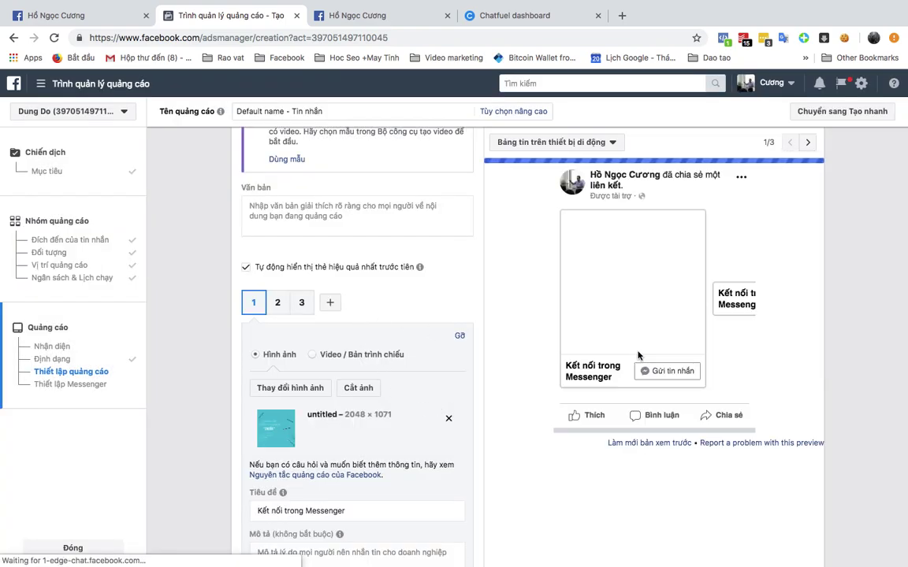
Step: Set the first card's headline to "Tìm hiểu sản phẩm" and its description to "Cuongbig.com"
scroll(343, 314, down, 3)
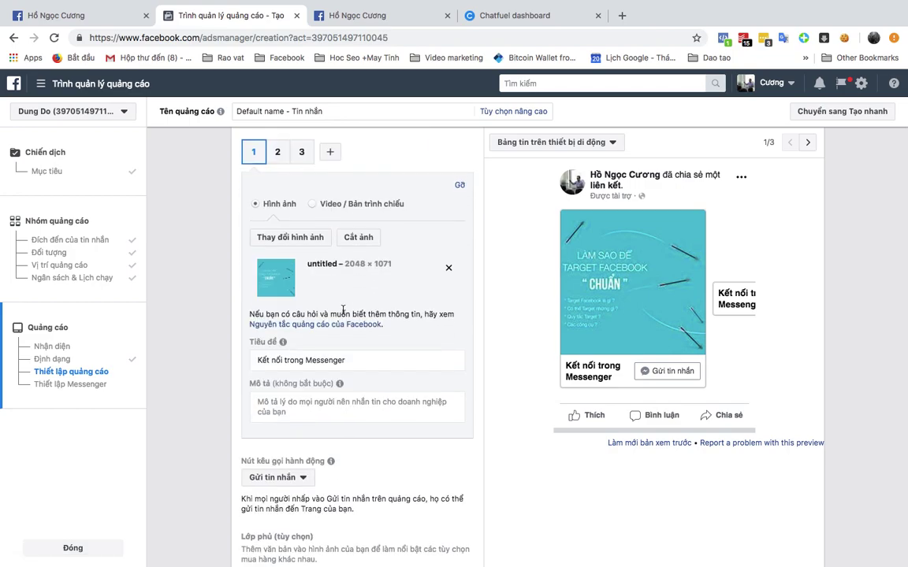
drag(366, 363, 233, 363)
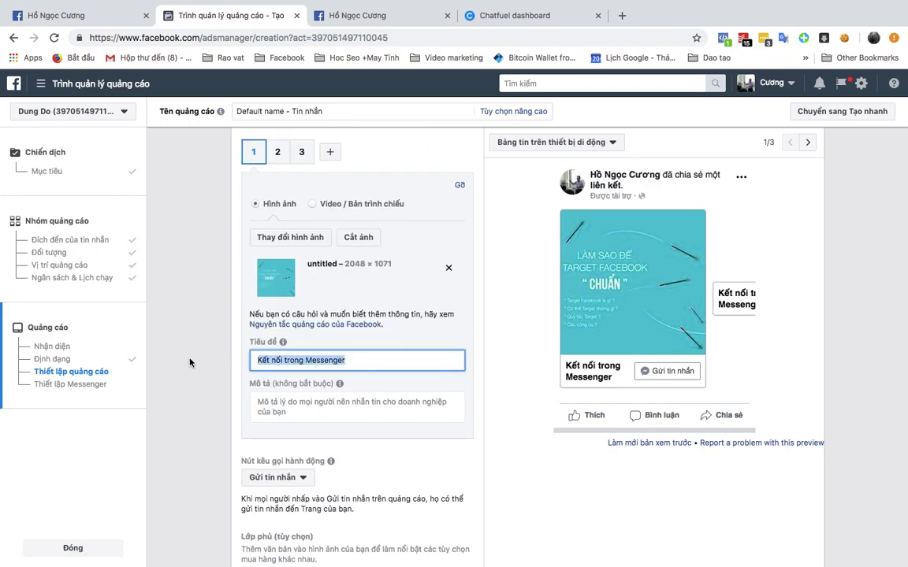
text(Tì)
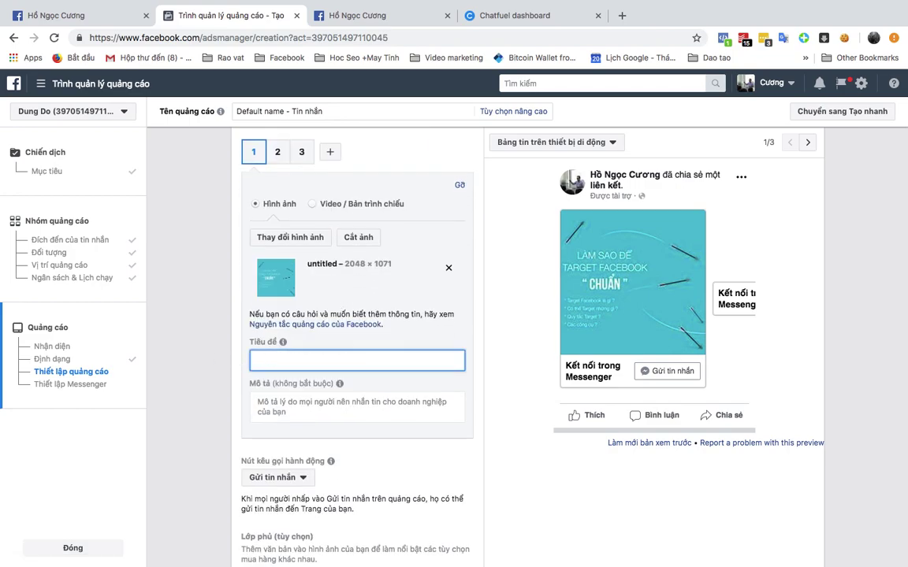
text(Tìm )
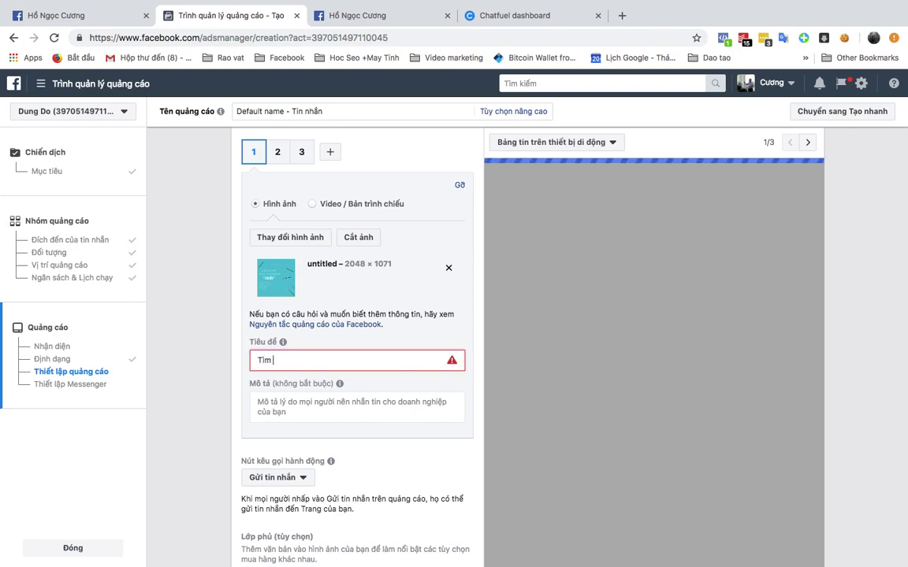
text(hiểu sản ohaam)
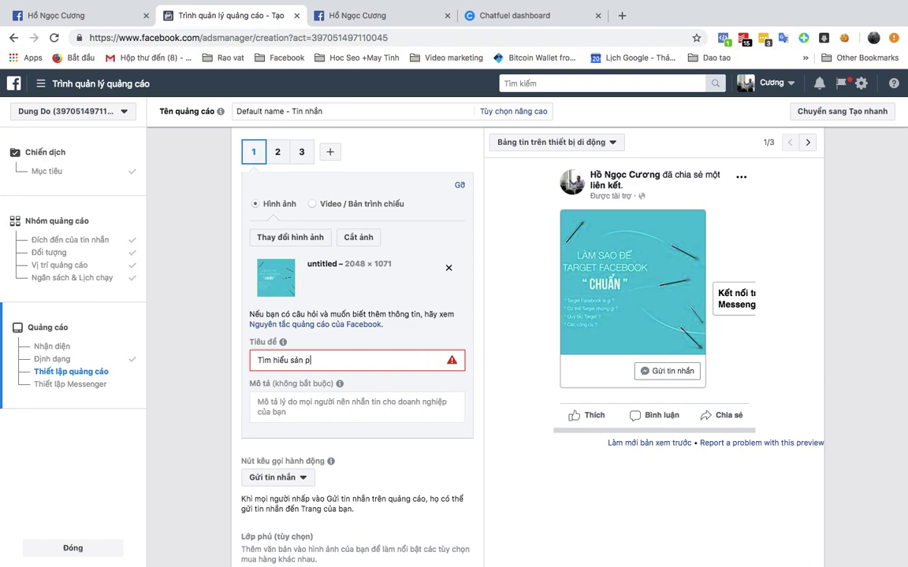
click(290, 406)
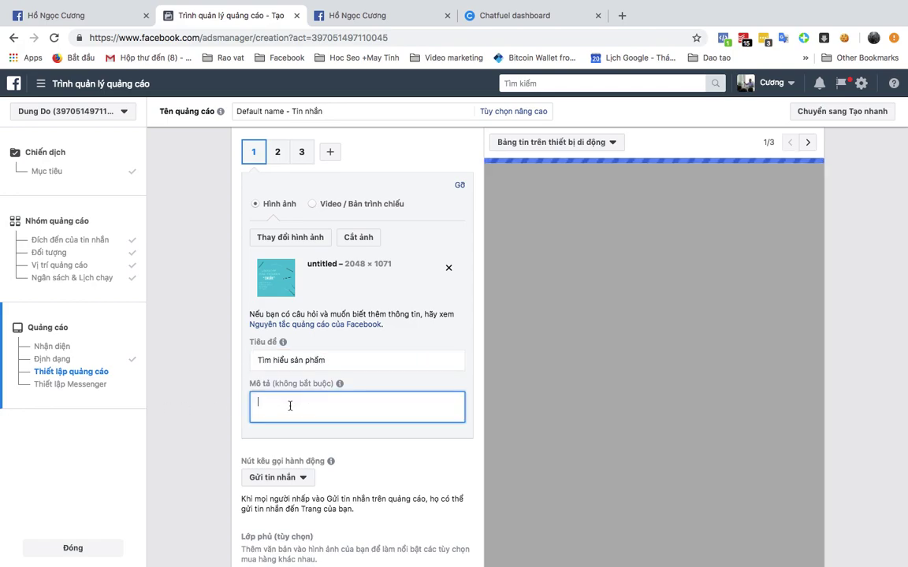
text(Cuoi)
key(BackSpace)
text(ngbig.com)
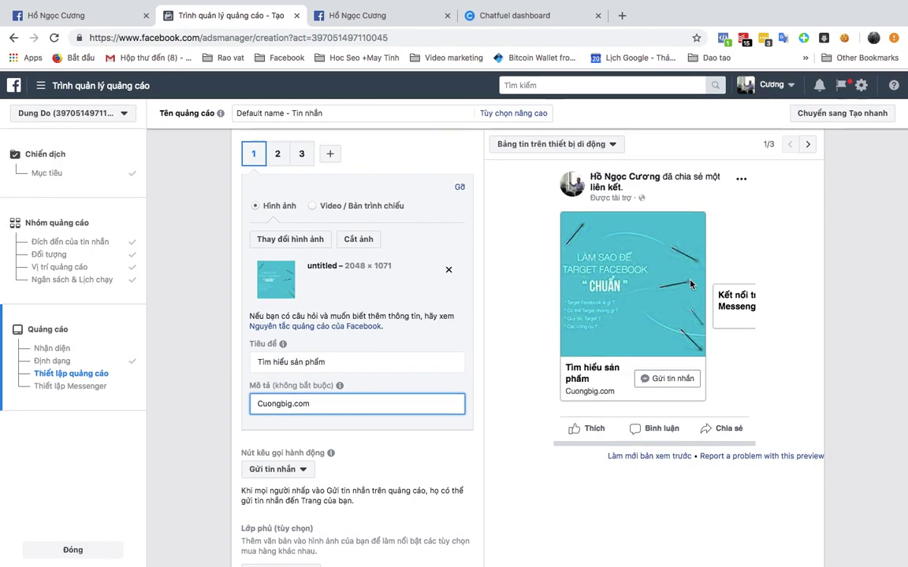
Step: Add the 2048 × 1071 teal target image from the account images to the second carousel card
scroll(276, 241, up, 3)
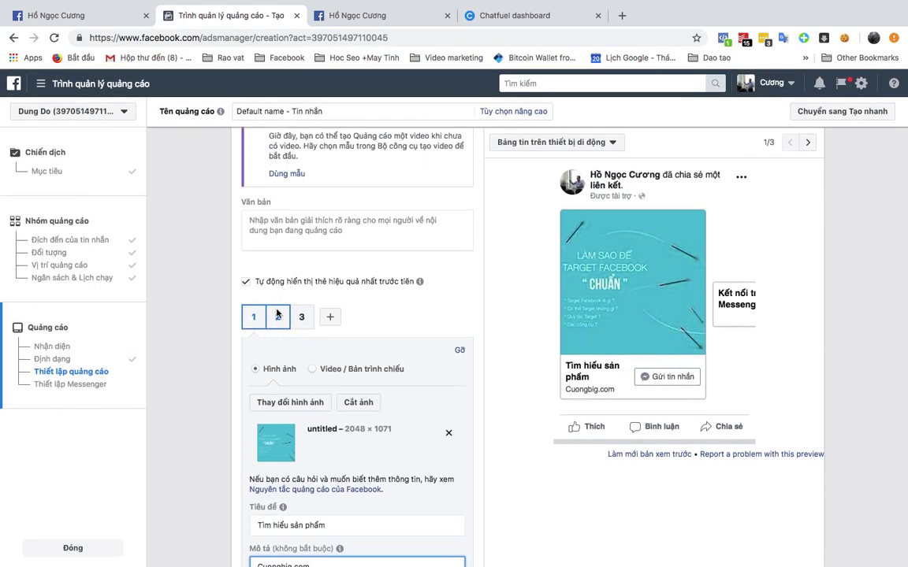
click(284, 321)
click(276, 354)
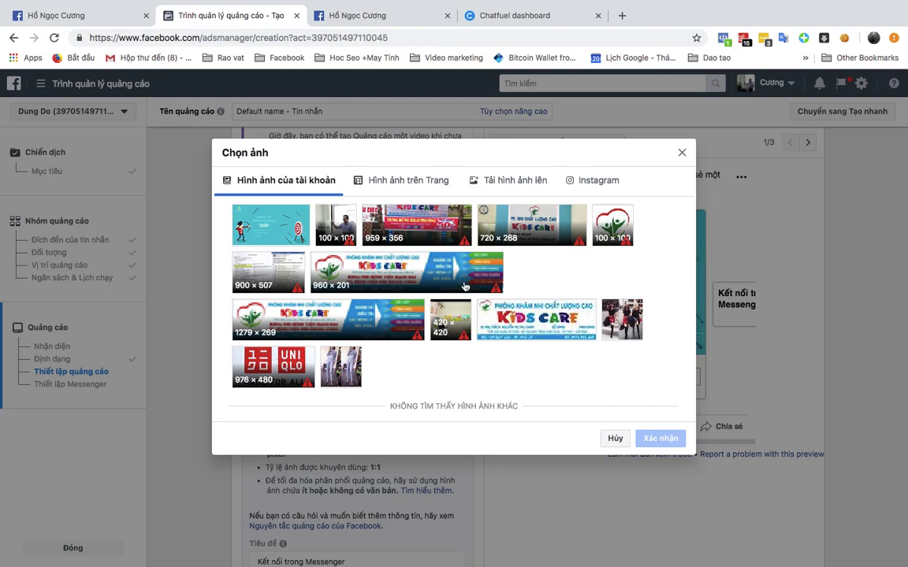
click(278, 237)
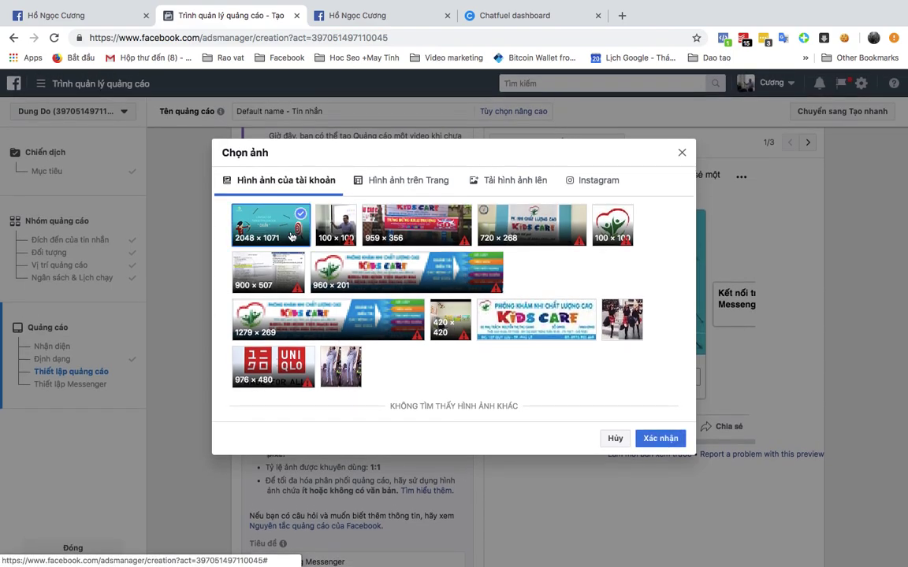
click(660, 438)
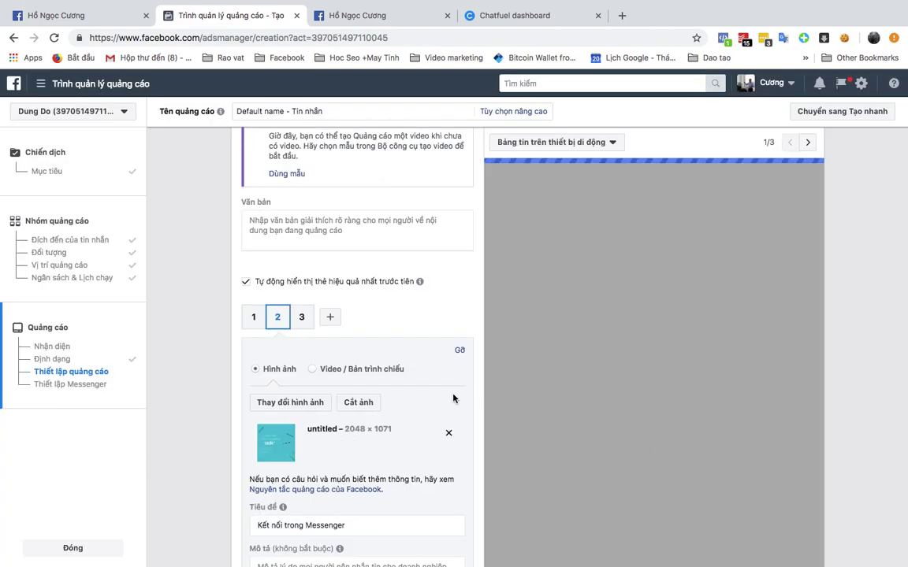
Step: Set the second card's headline to "Sản phẩm 2" and its description to "Giảm giá sập sàn"
scroll(418, 418, down, 2)
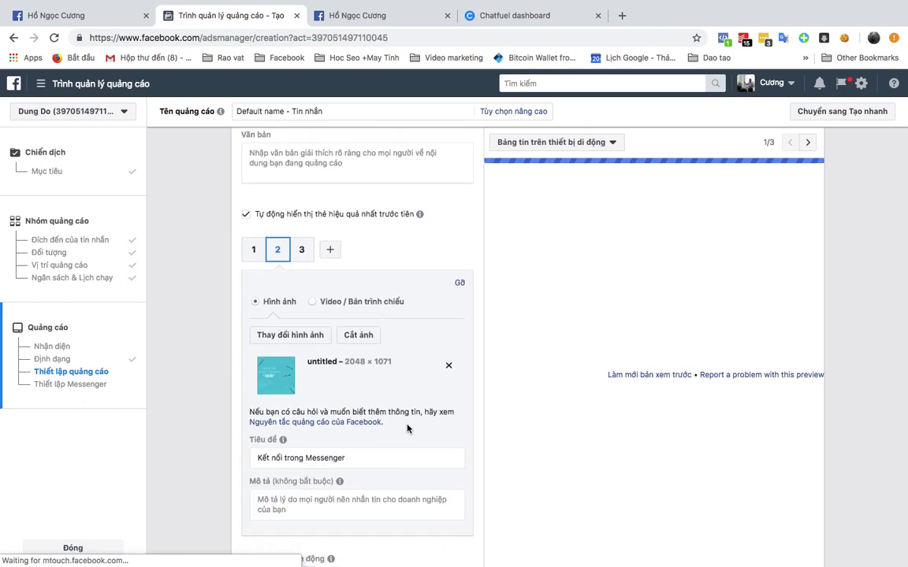
click(366, 459)
key(super+a)
text(s)
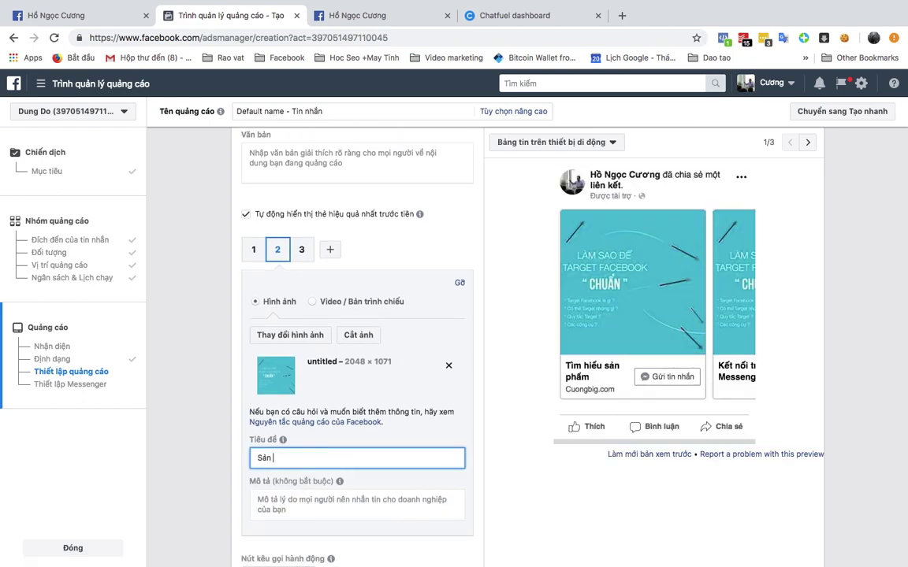
click(357, 495)
text(Giảm)
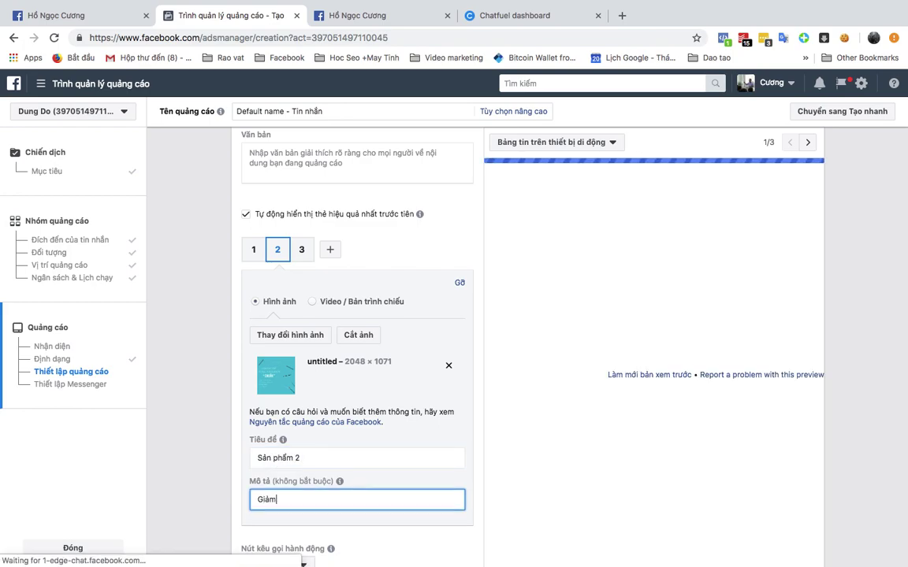
text( giá sập sàn)
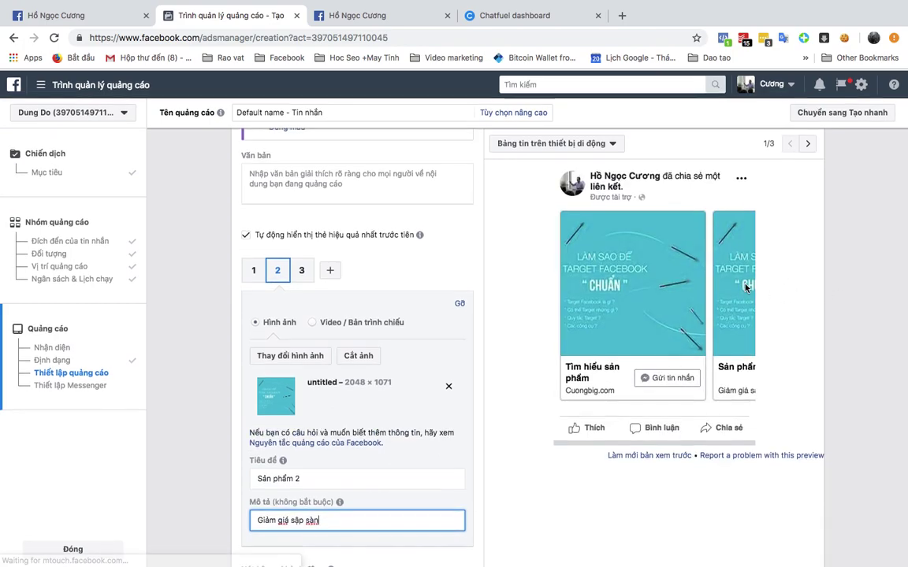
Step: Preview the carousel ad in the Hộp thư Messenger placement and in Bảng tin trên máy tính
scroll(520, 220, up, 3)
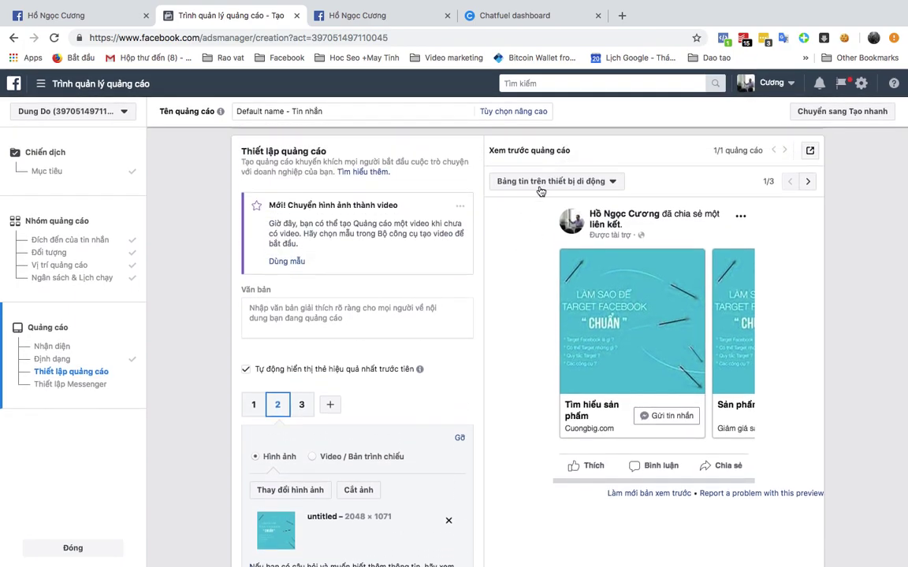
click(539, 183)
click(567, 288)
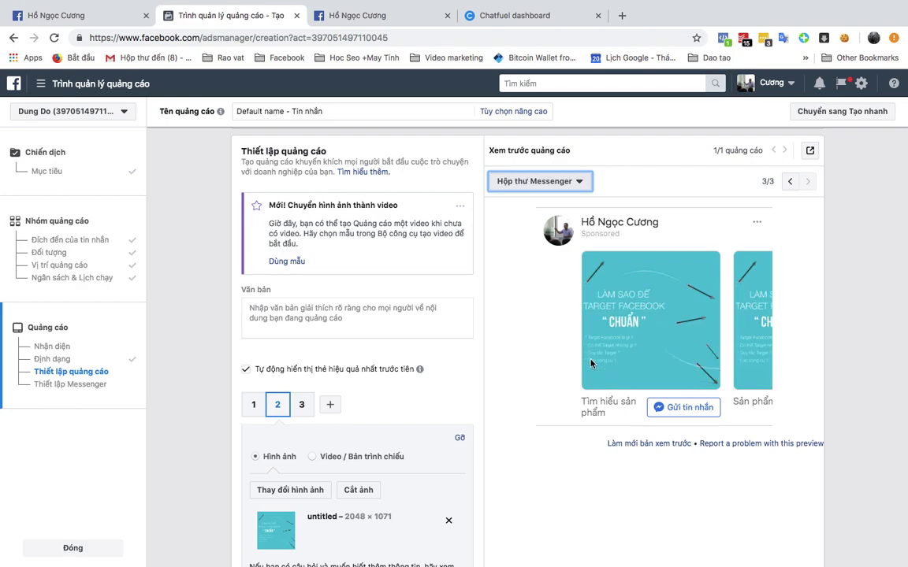
click(534, 183)
click(529, 249)
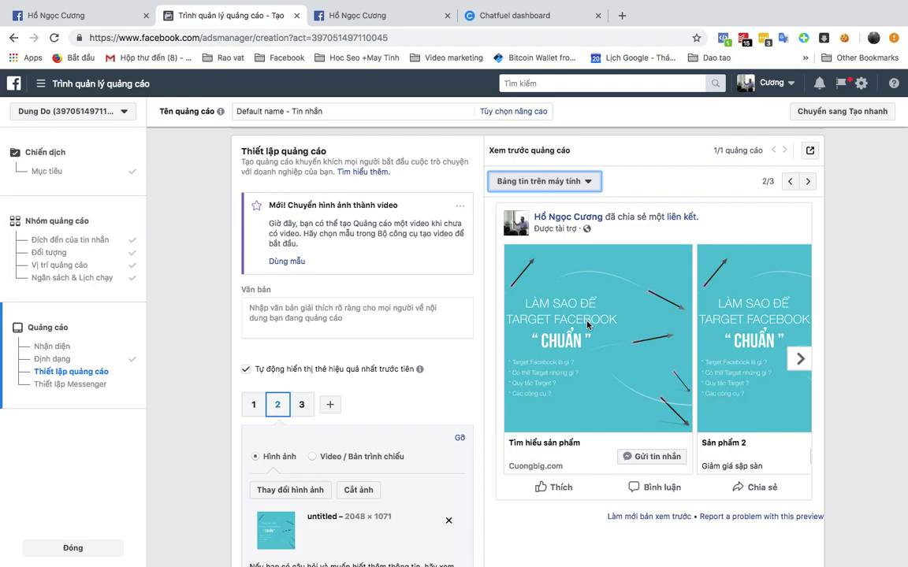
Step: Try the Một hình ảnh ad format and set the format to Một video
scroll(504, 331, up, 7)
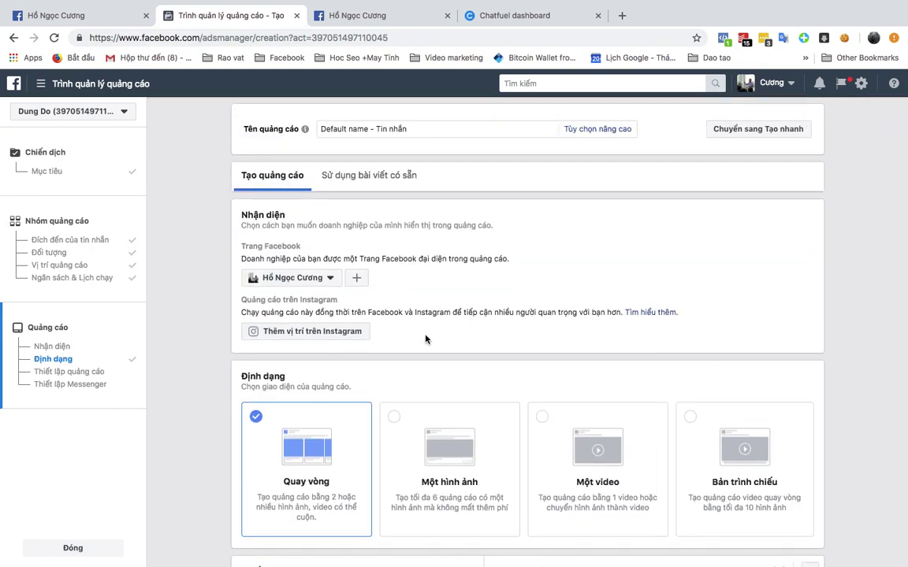
scroll(425, 338, down, 2)
click(444, 305)
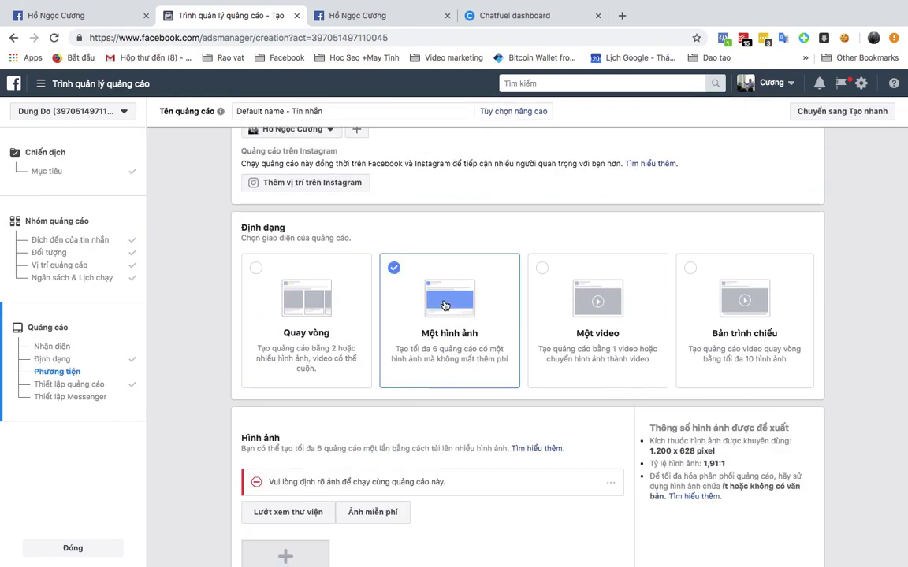
click(597, 304)
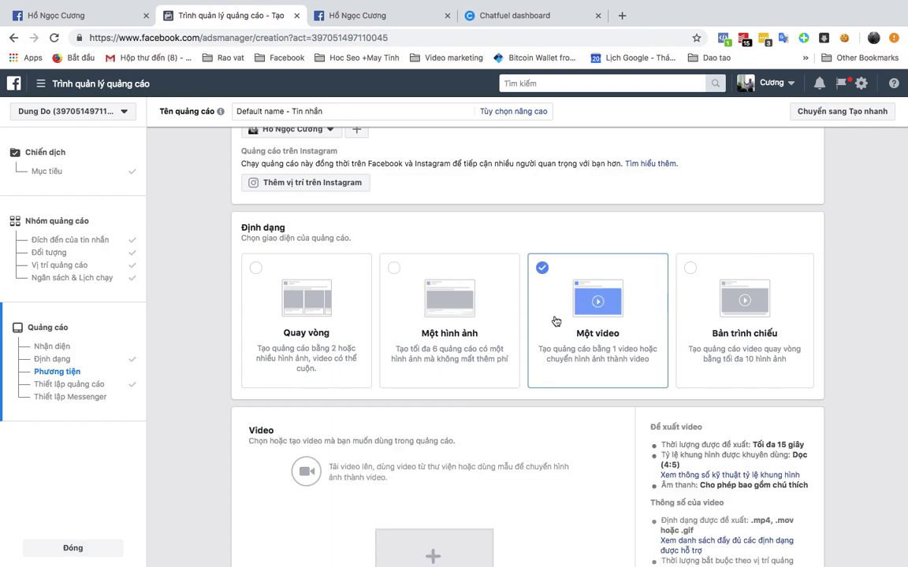
Step: Examine the video ad's settings, from the Facebook Page choice and video requirements to tracking and the Messenger setup
scroll(532, 315, down, 8)
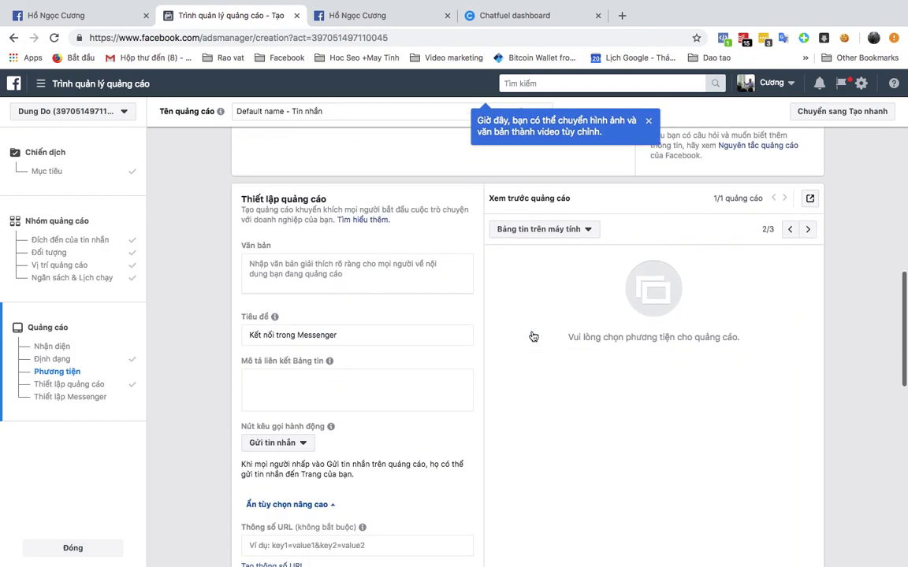
scroll(532, 315, up, 10)
scroll(533, 315, down, 4)
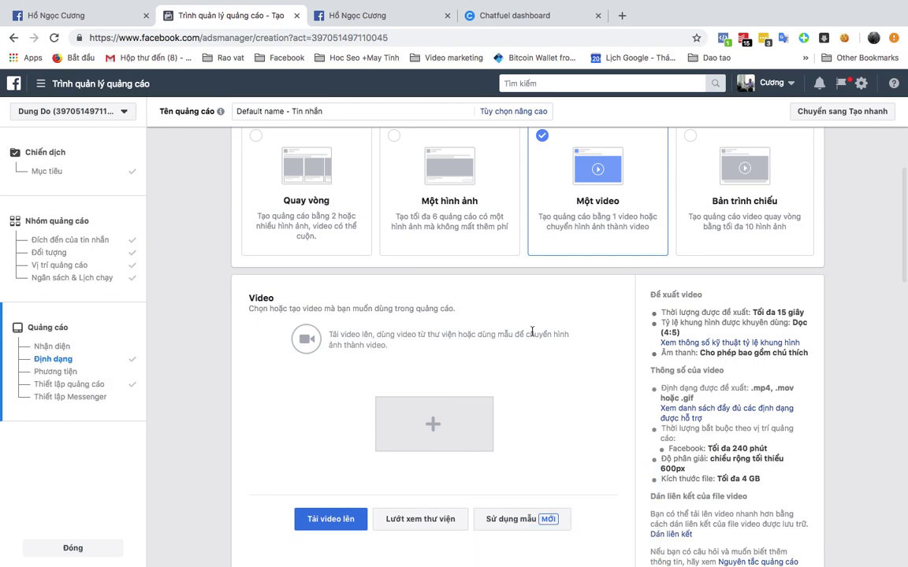
scroll(451, 376, up, 4)
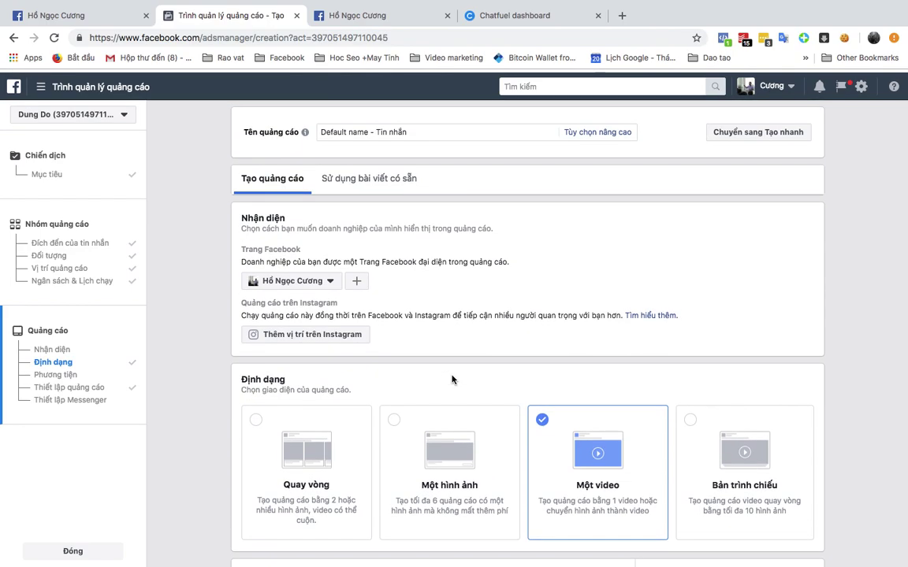
click(327, 278)
click(327, 278)
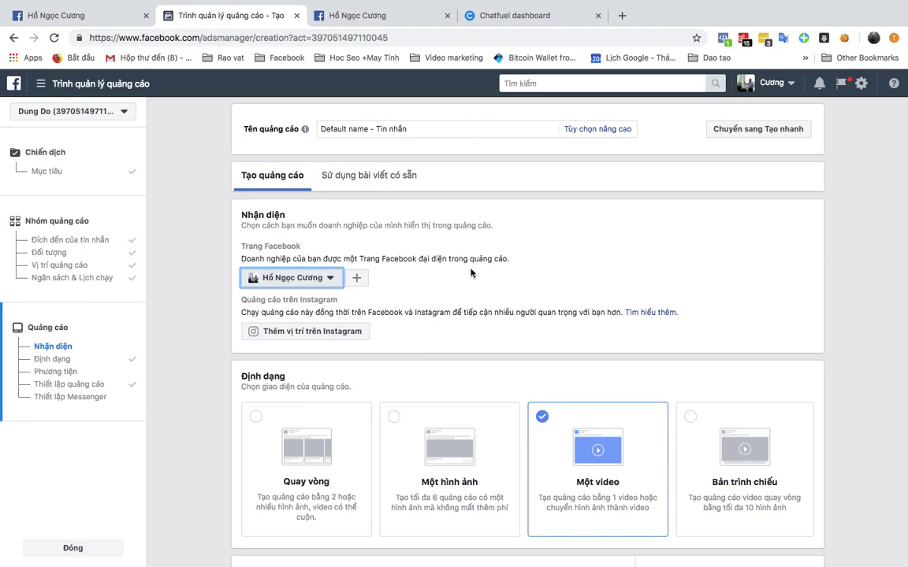
scroll(426, 359, down, 1)
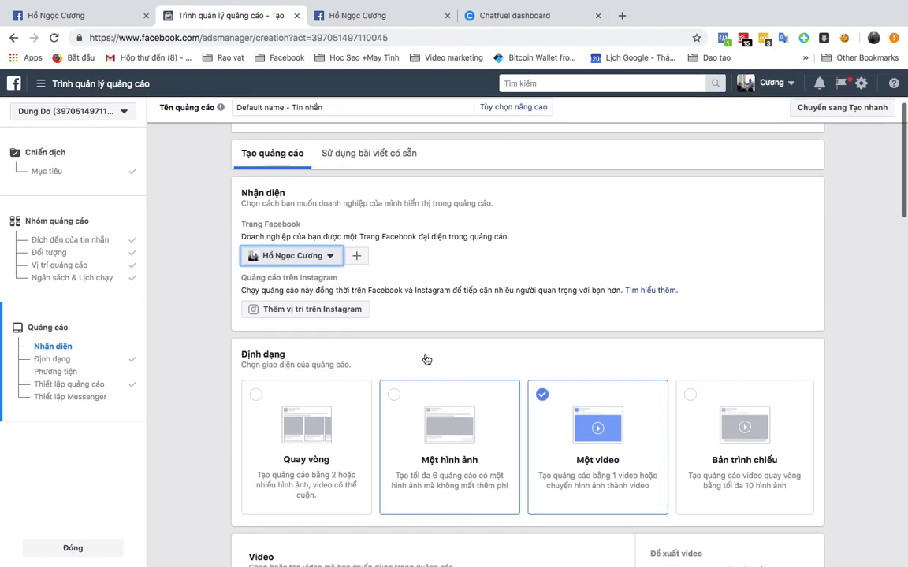
scroll(426, 359, down, 8)
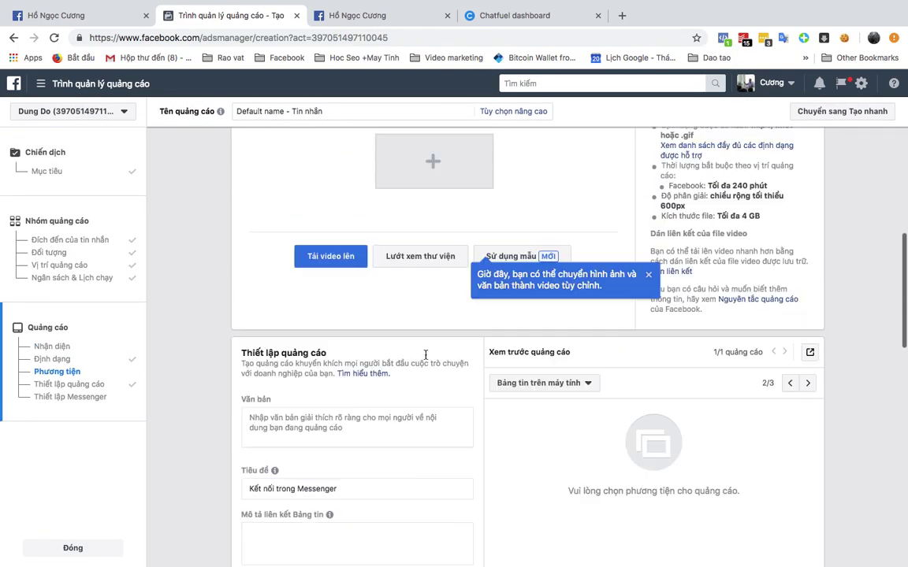
scroll(425, 356, down, 6)
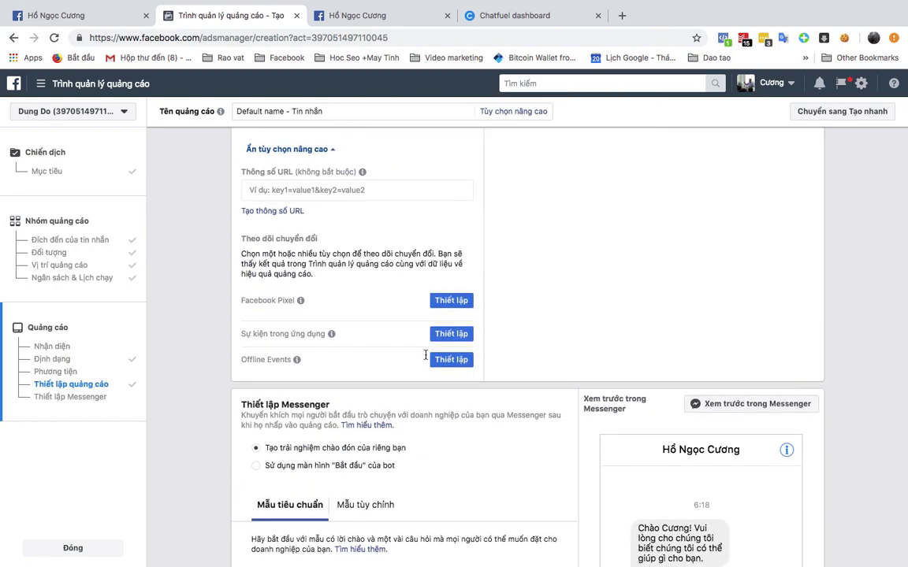
scroll(425, 356, down, 3)
scroll(382, 317, up, 15)
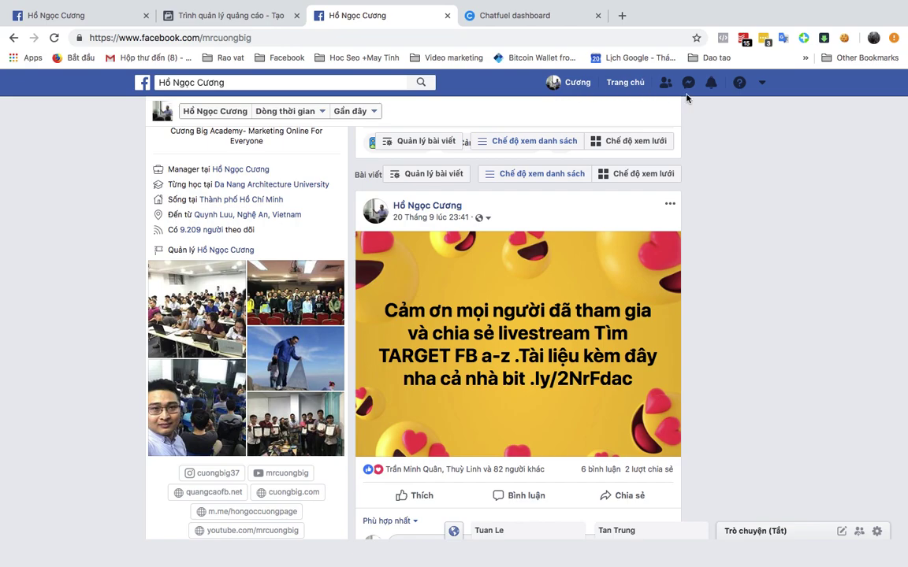
Step: Go to the managed Facebook Page and start a photo post with the image logo1200x628.png
click(761, 86)
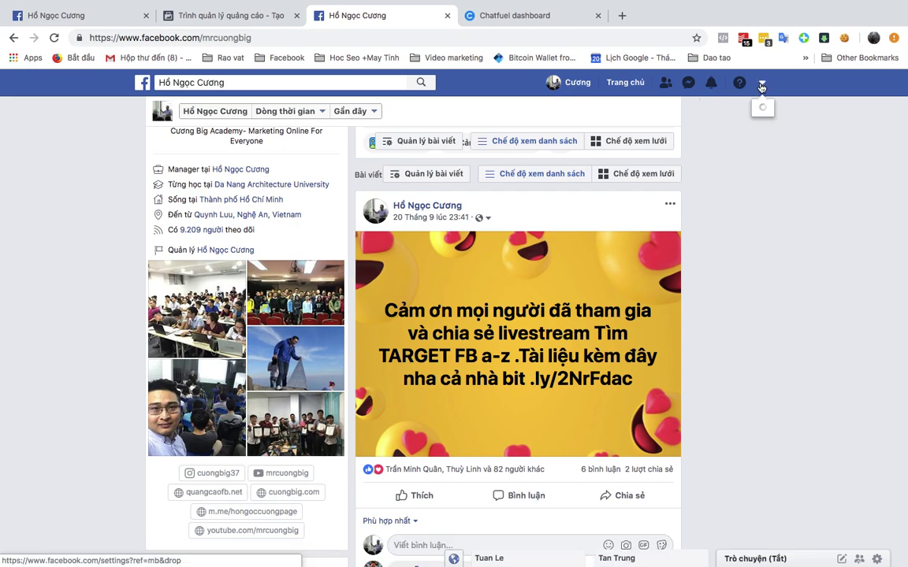
click(658, 122)
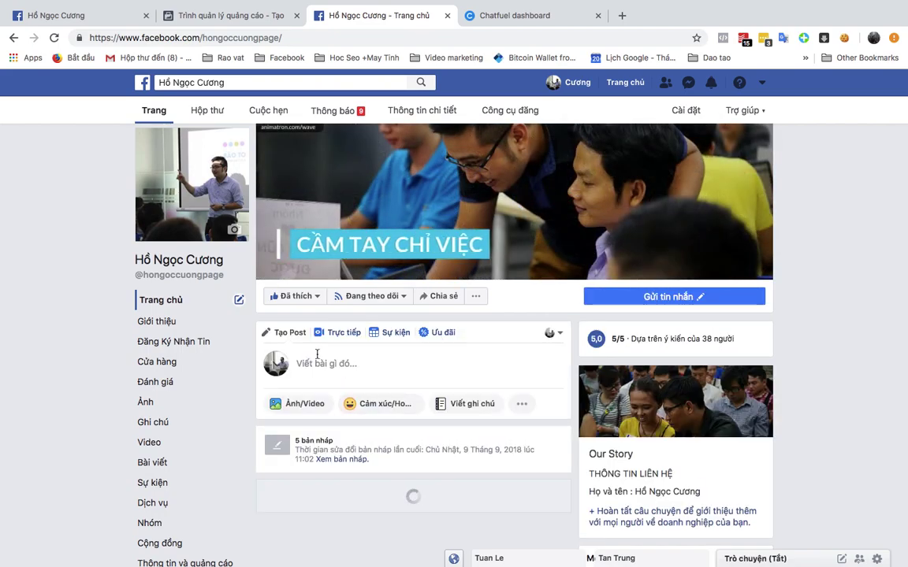
click(299, 404)
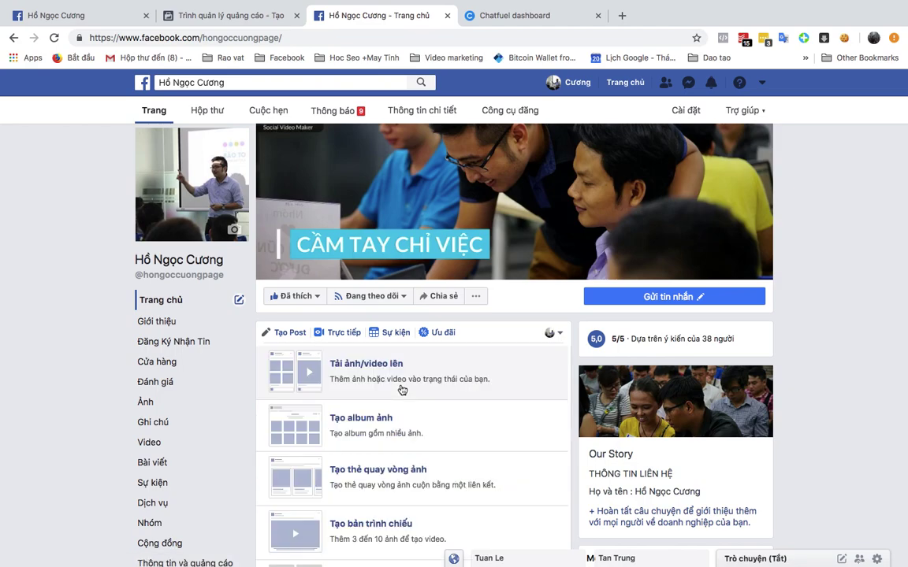
click(402, 389)
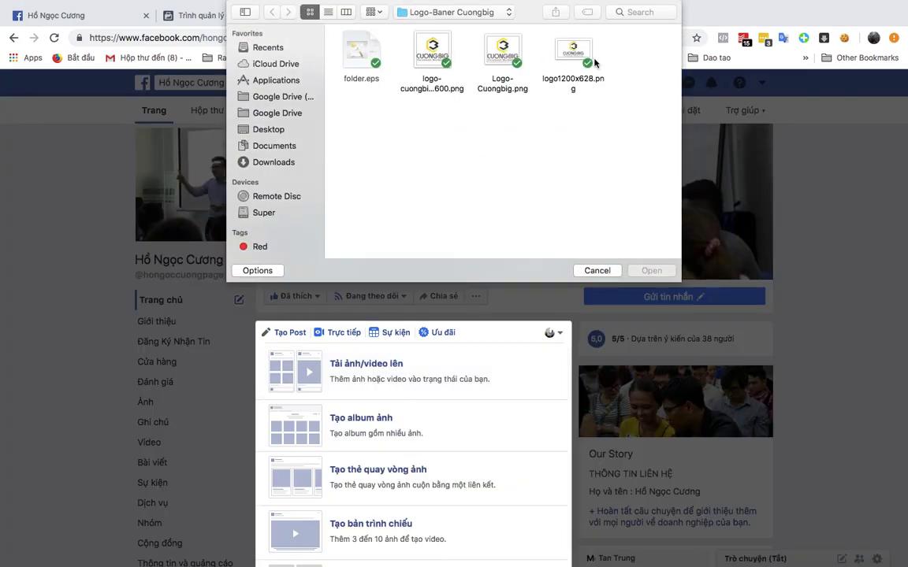
double_click(583, 56)
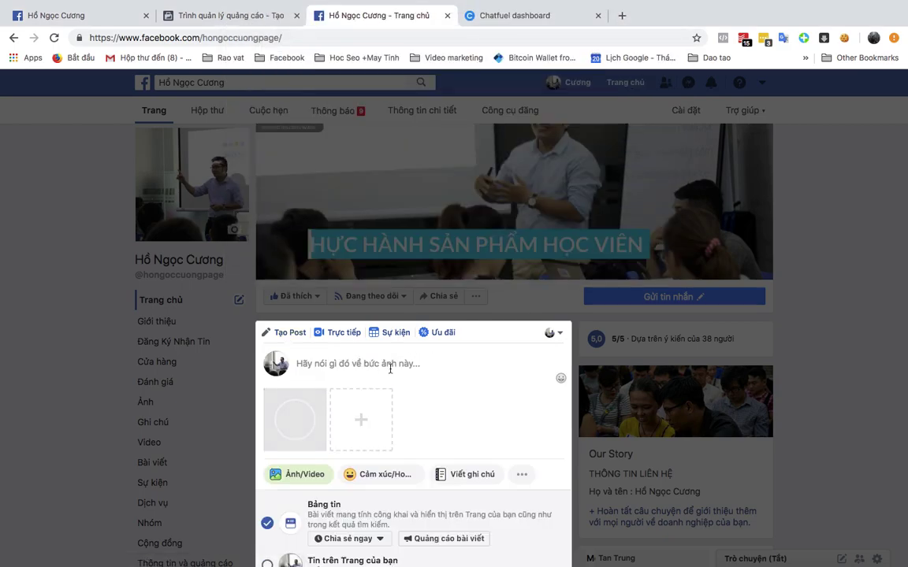
Step: Write "Ok men" as the photo post's text and add the Nhận tin nhắn option to it
click(389, 368)
text(Ok men)
scroll(522, 315, down, 5)
click(522, 285)
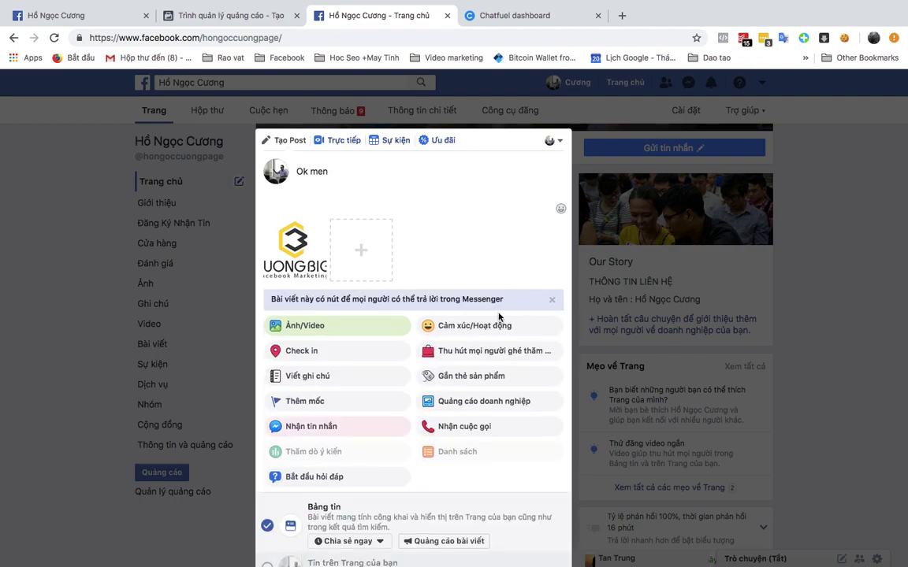
click(331, 426)
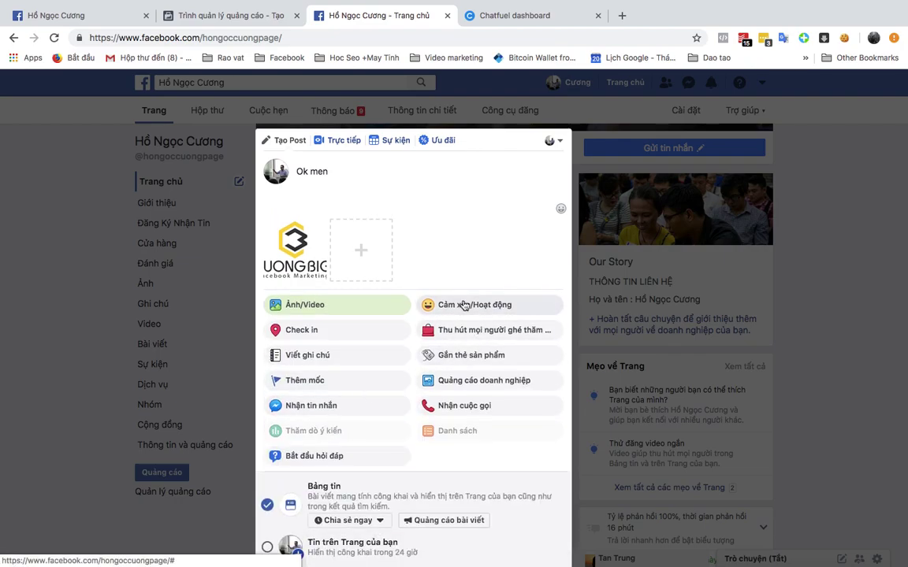
click(335, 405)
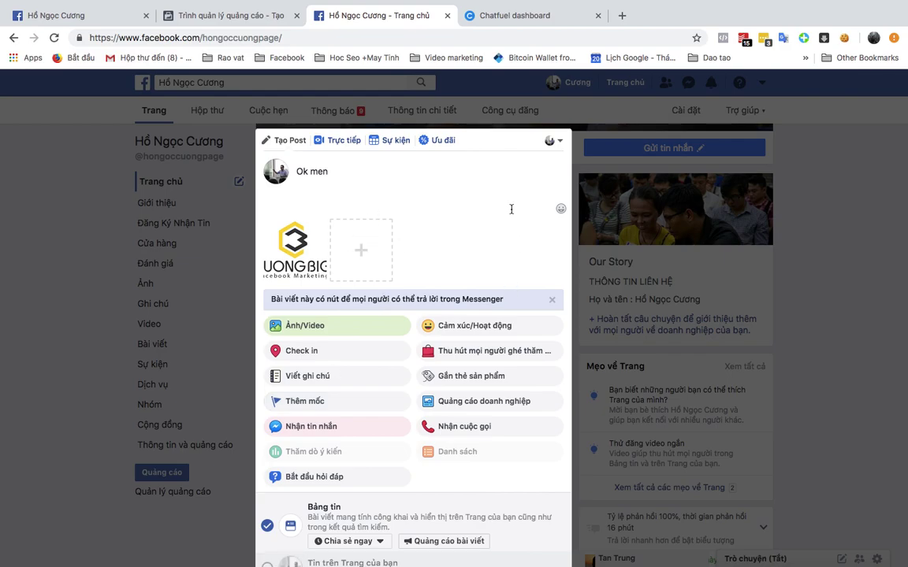
scroll(475, 213, down, 3)
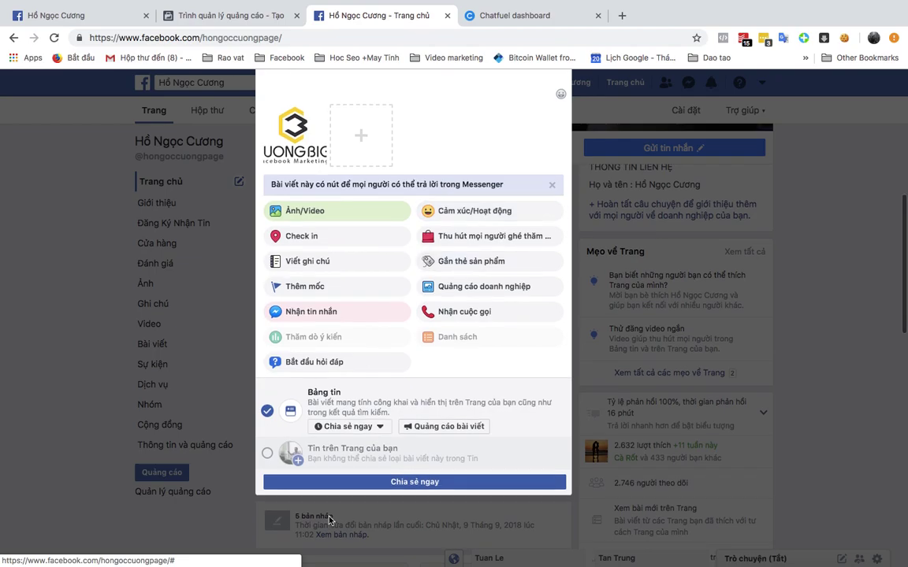
scroll(432, 413, up, 1)
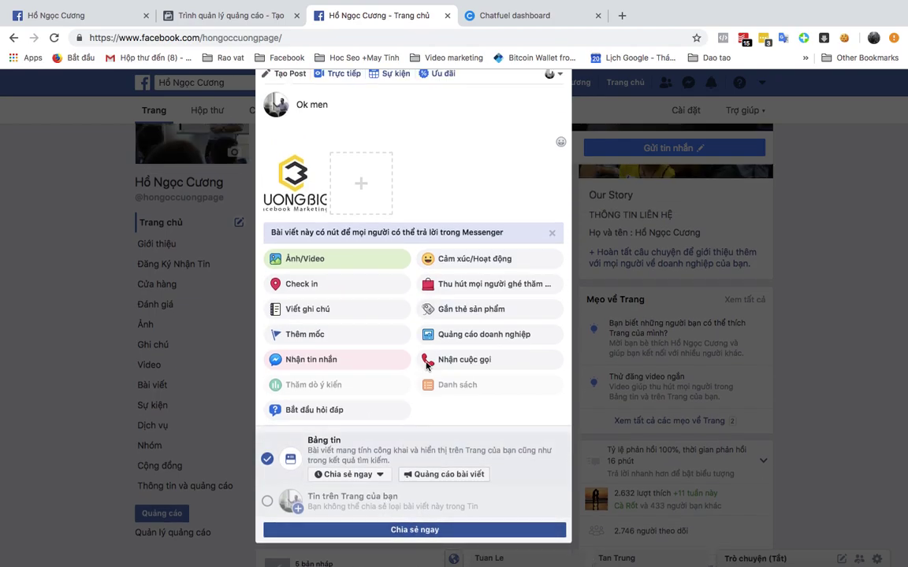
scroll(431, 413, up, 5)
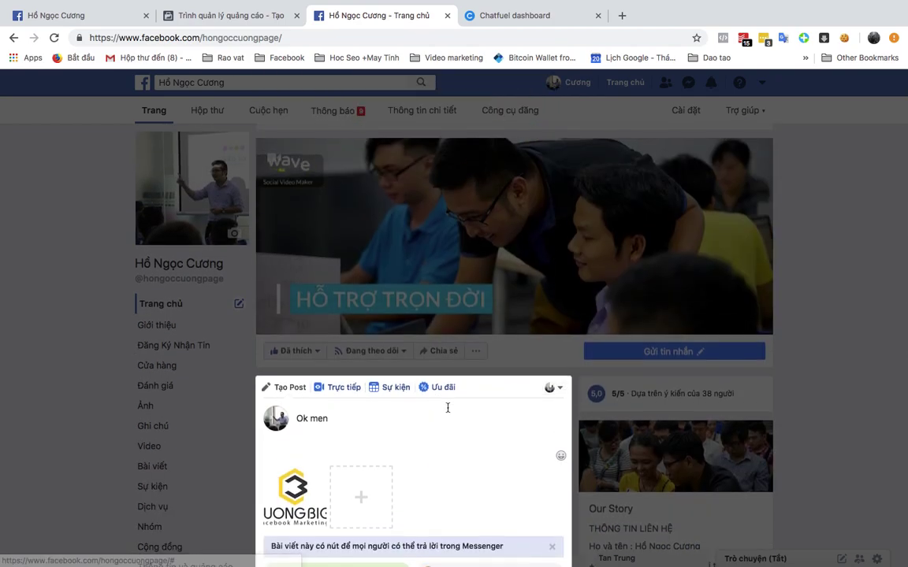
scroll(448, 409, down, 5)
scroll(389, 211, up, 2)
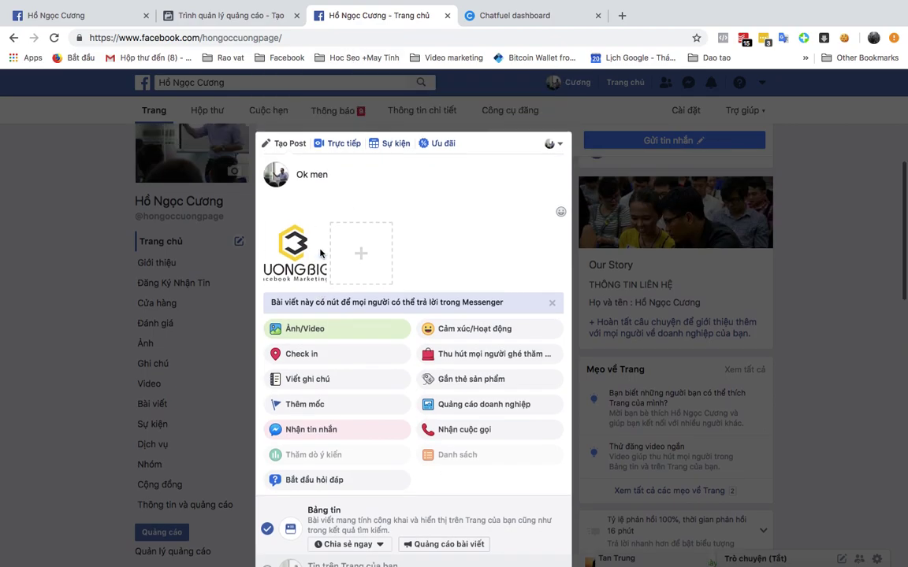
Step: Switch back to the ad in Ads Manager and set its format to Một hình ảnh
click(225, 16)
scroll(583, 323, down, 2)
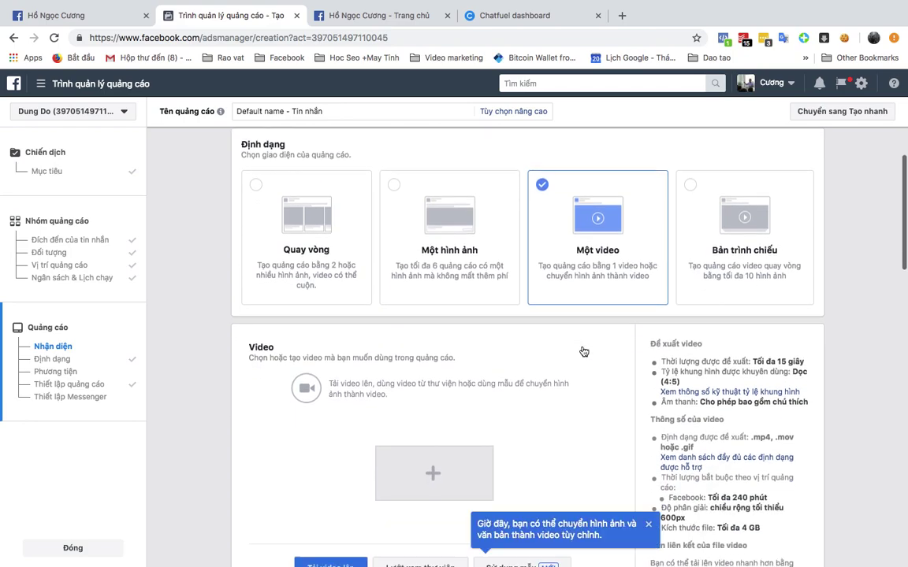
scroll(550, 423, down, 2)
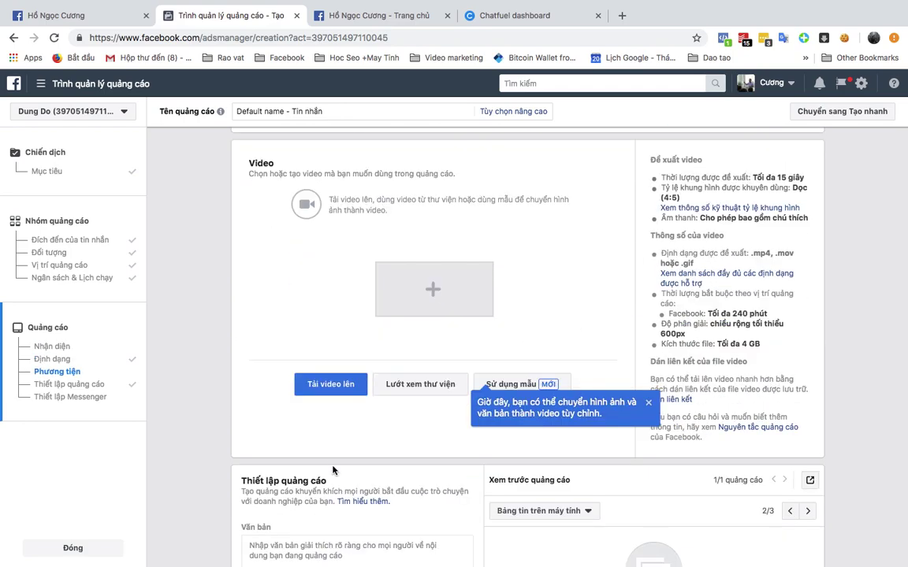
scroll(334, 468, down, 3)
scroll(337, 458, up, 6)
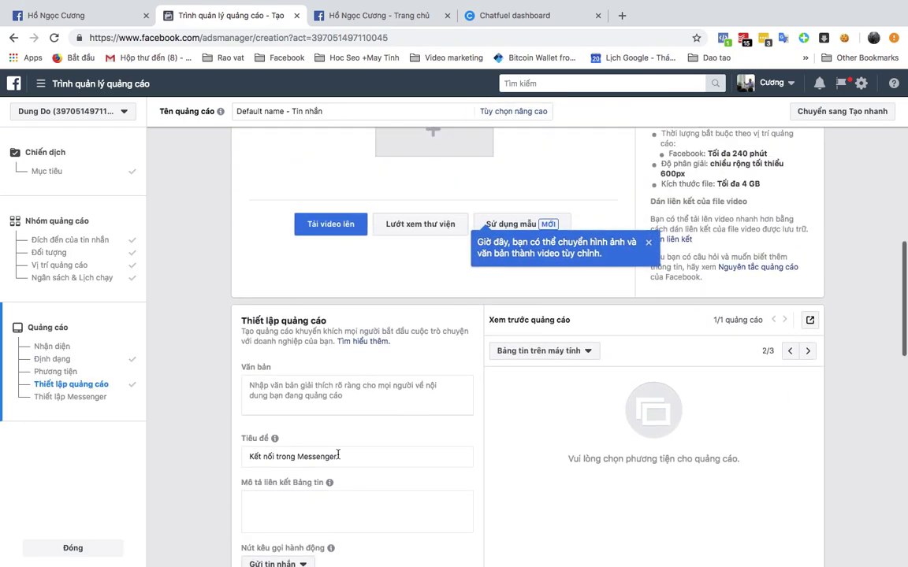
scroll(474, 408, up, 1)
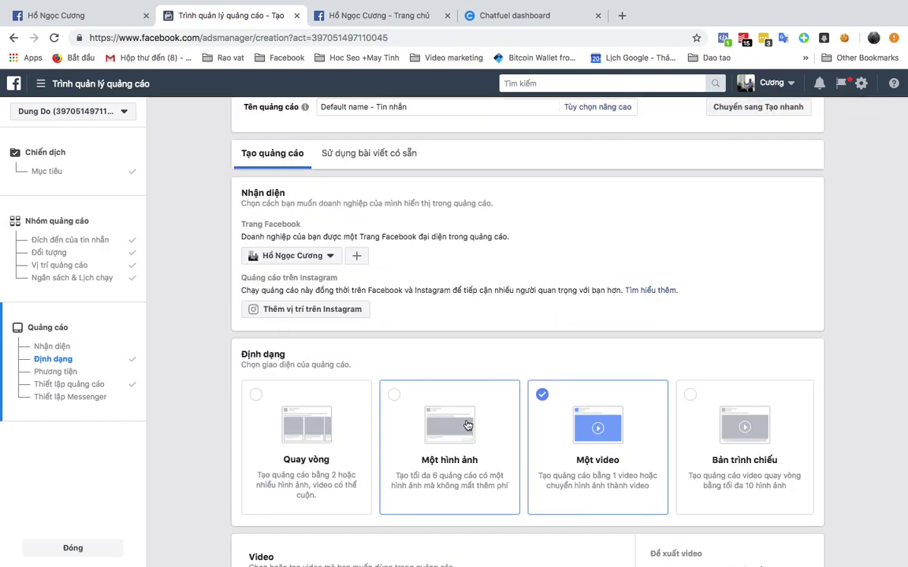
click(466, 426)
Step: Use the 2048 × 1071 archer-and-target picture from the account's image library as the ad image
scroll(466, 425, down, 5)
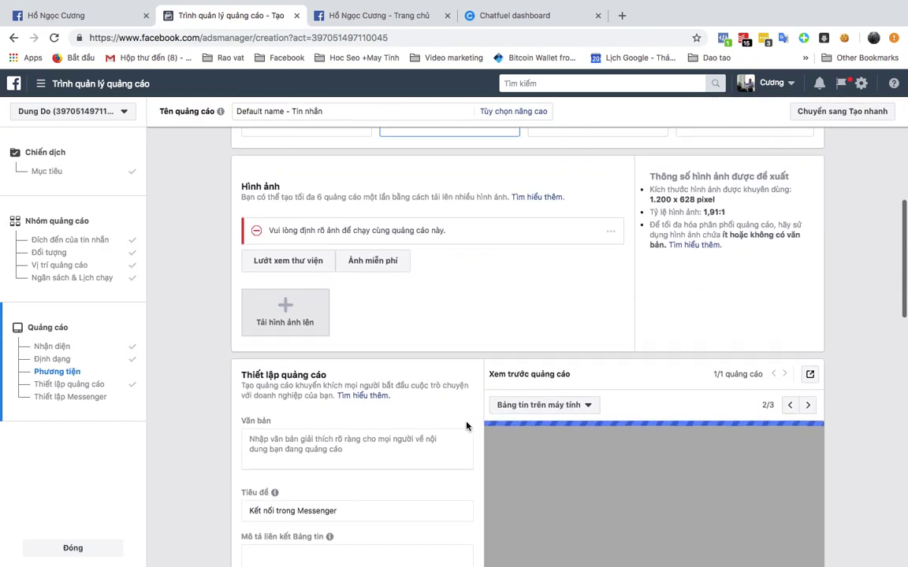
click(299, 256)
click(268, 224)
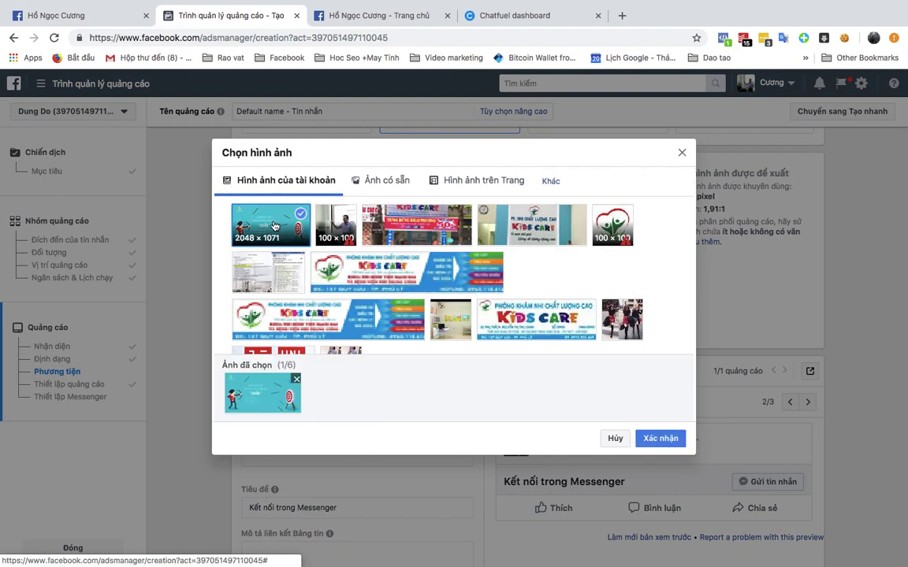
click(679, 440)
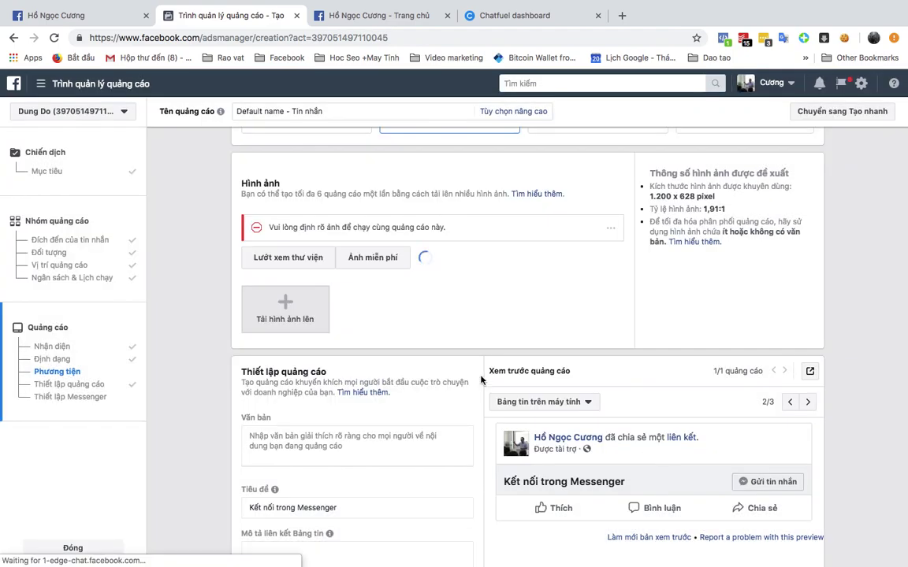
Step: Set the ad's headline to "Tiêu đề sản phẩm" and its News Feed link description to "Nội dung quảng cáo"
scroll(480, 380, down, 2)
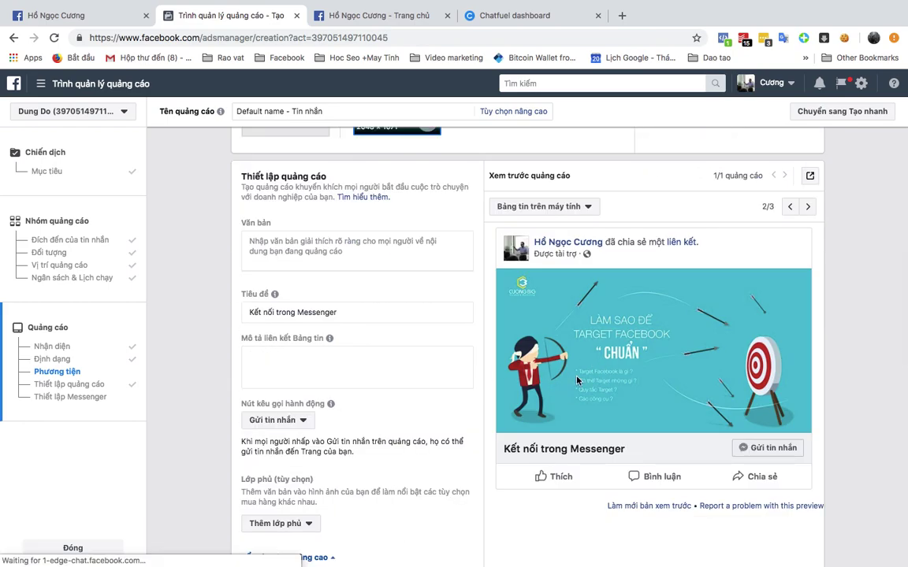
triple_click(373, 312)
key(BackSpace)
text(Tiê)
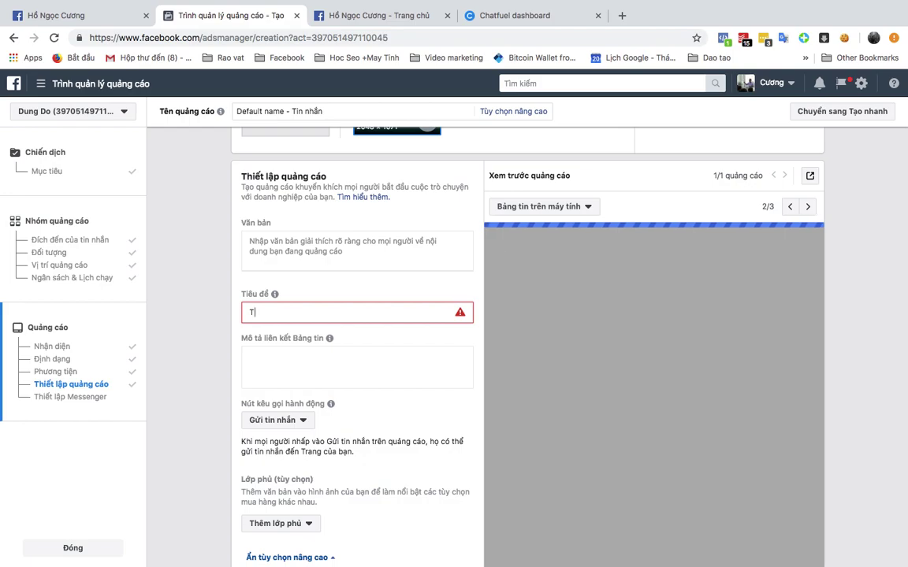
text(u đề san)
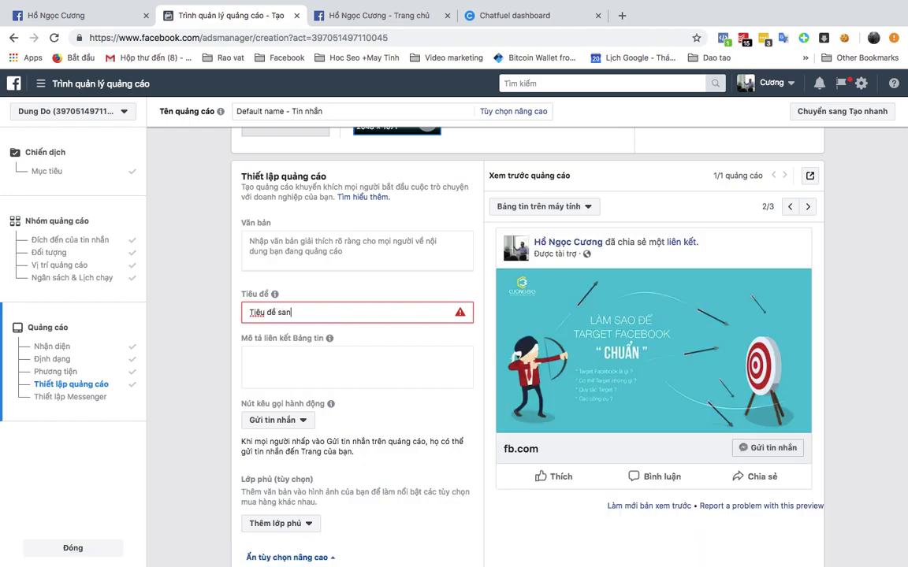
click(303, 377)
text(Nội dung quan)
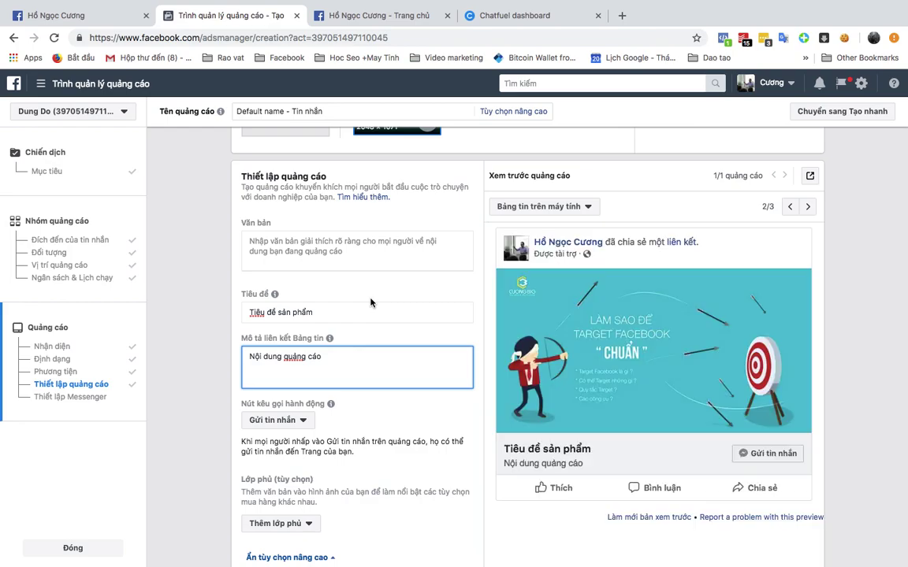
Step: Preview the image ad in the Hộp thư Messenger placement and set its main text to "Một vài dòng thôi"
click(578, 208)
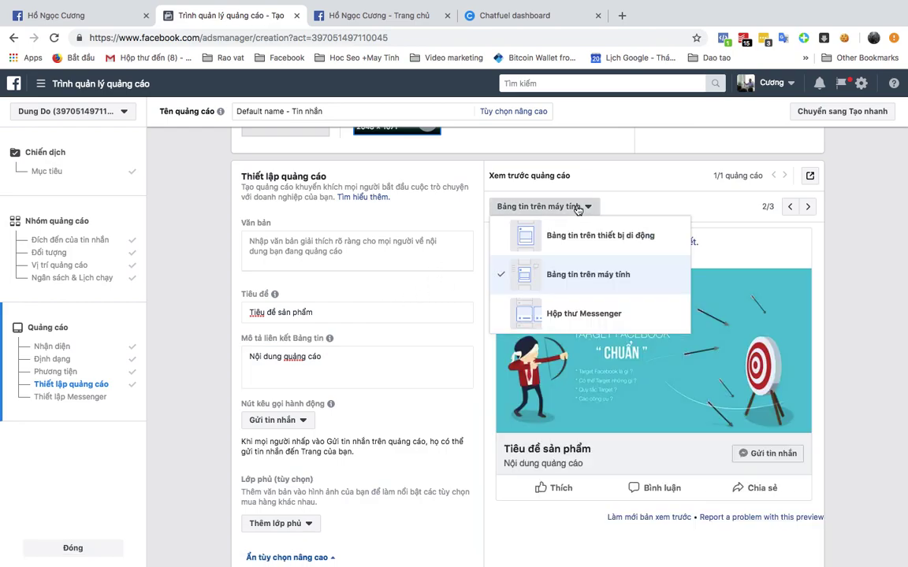
click(585, 312)
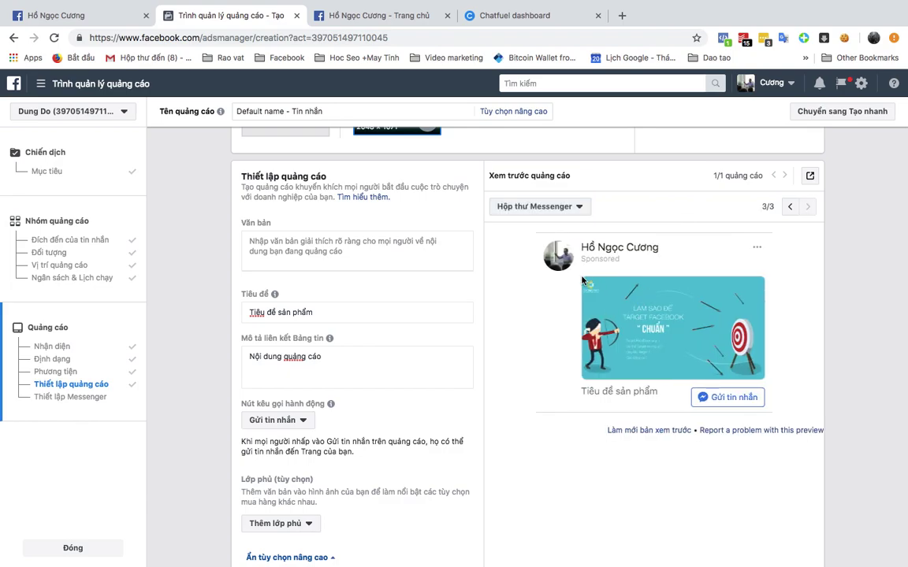
click(289, 246)
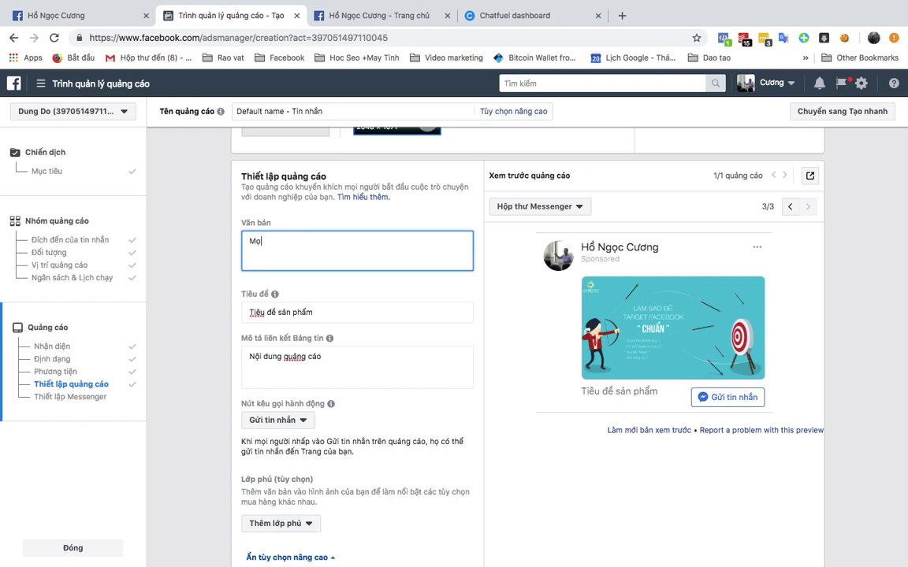
text(Một dong)
key(BackSpace)
key(BackSpace)
key(BackSpace)
text(vai do)
text(ng thoi)
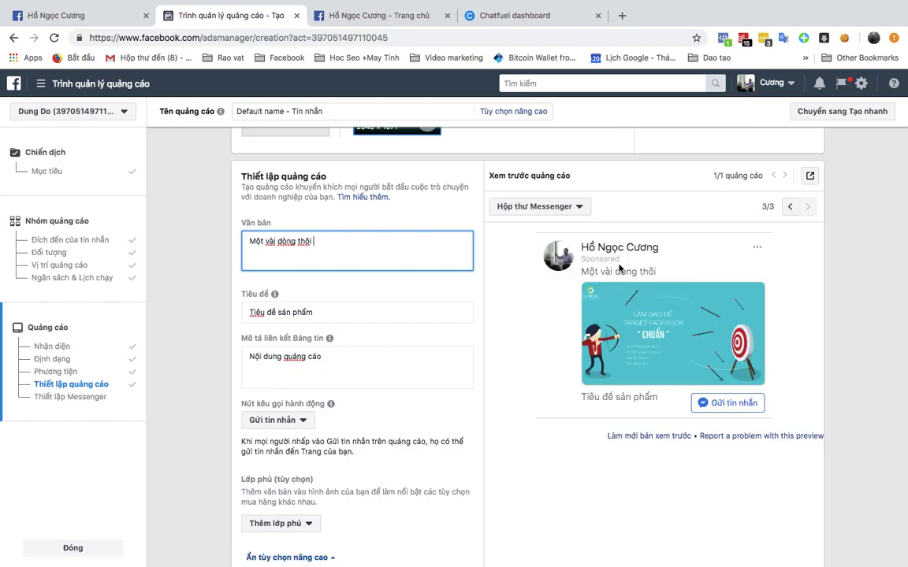
Step: Switch to XMind to examine the sample sponsored ad in the Messenger inbox, and return to Ads Manager in Chrome
key(ctrl+Up)
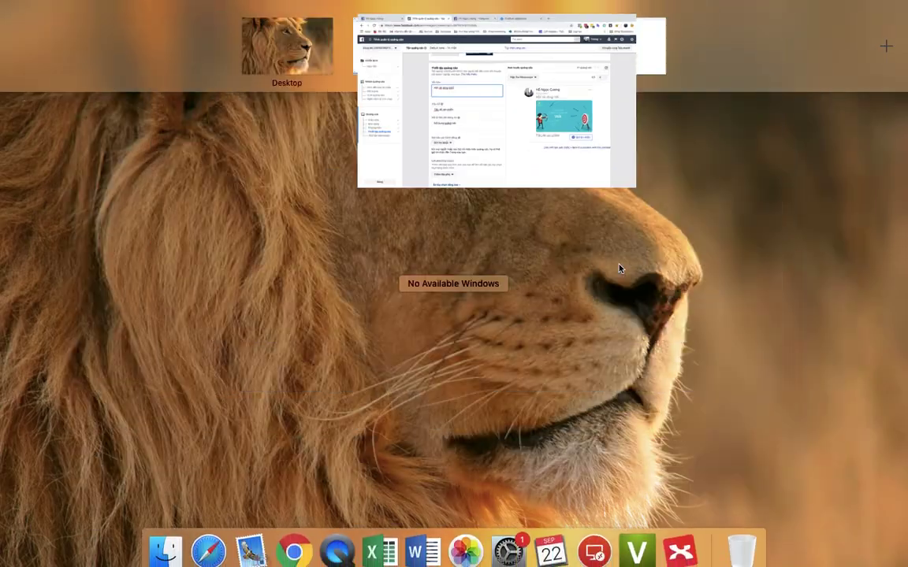
click(417, 35)
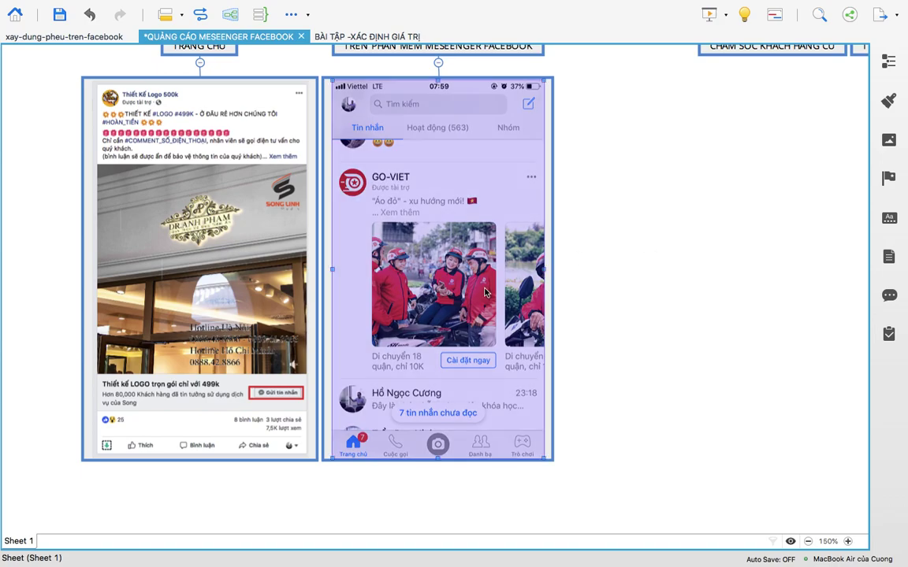
key(ctrl+Up)
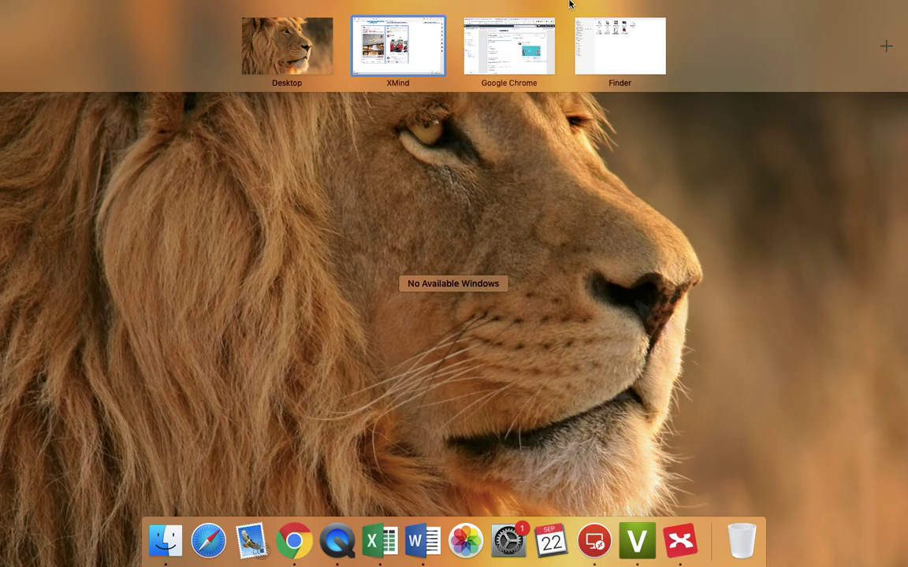
click(509, 46)
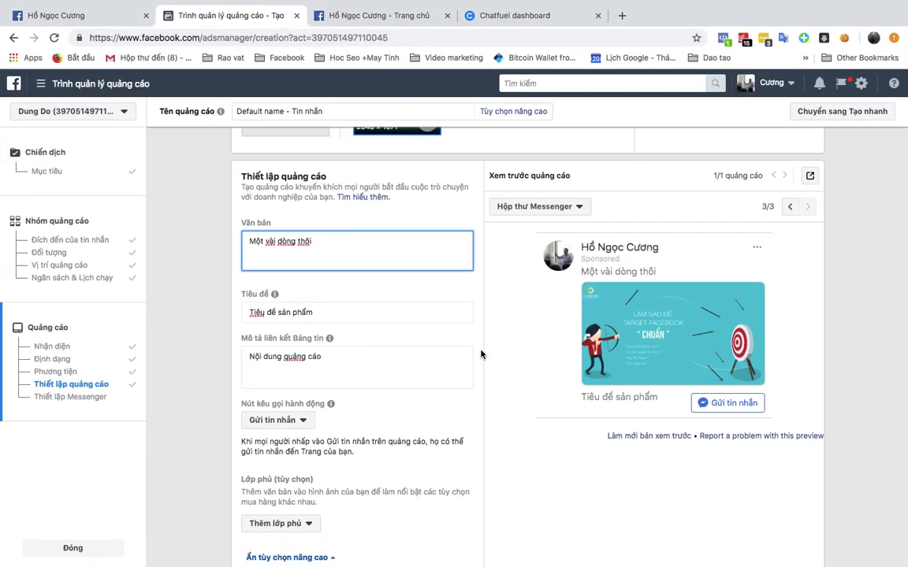
Step: Look over the image ad's advanced options, conversion tracking and Messenger setup, returning to the ad preview
scroll(434, 321, down, 10)
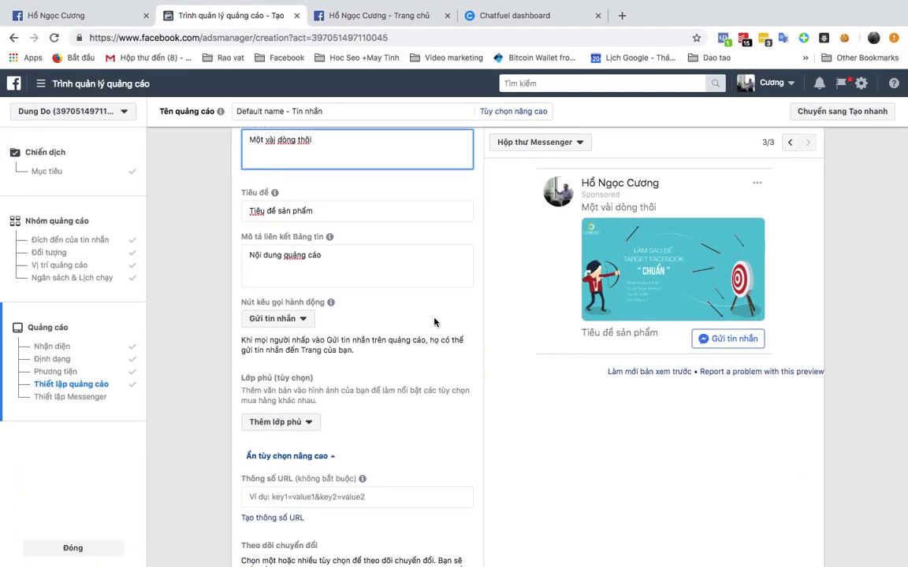
scroll(434, 322, down, 3)
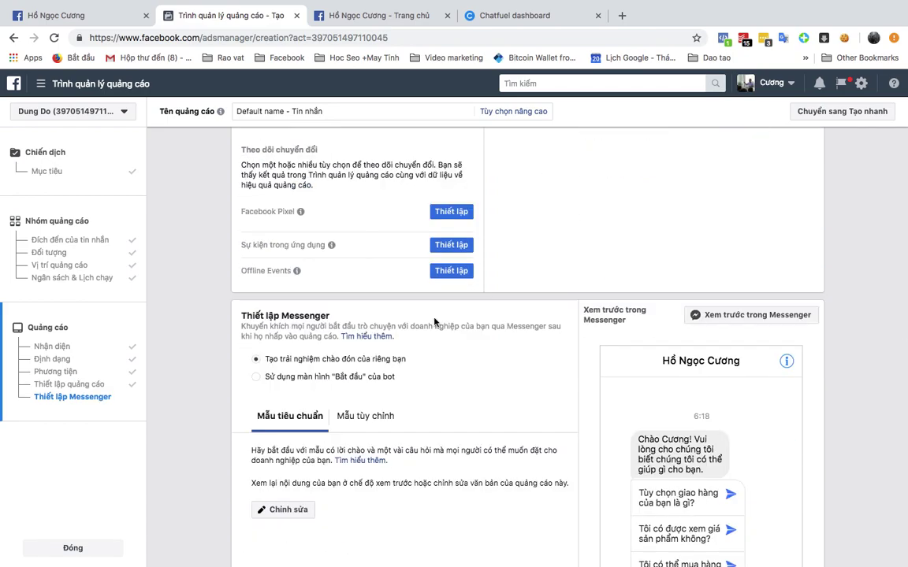
scroll(435, 321, up, 4)
scroll(434, 322, up, 2)
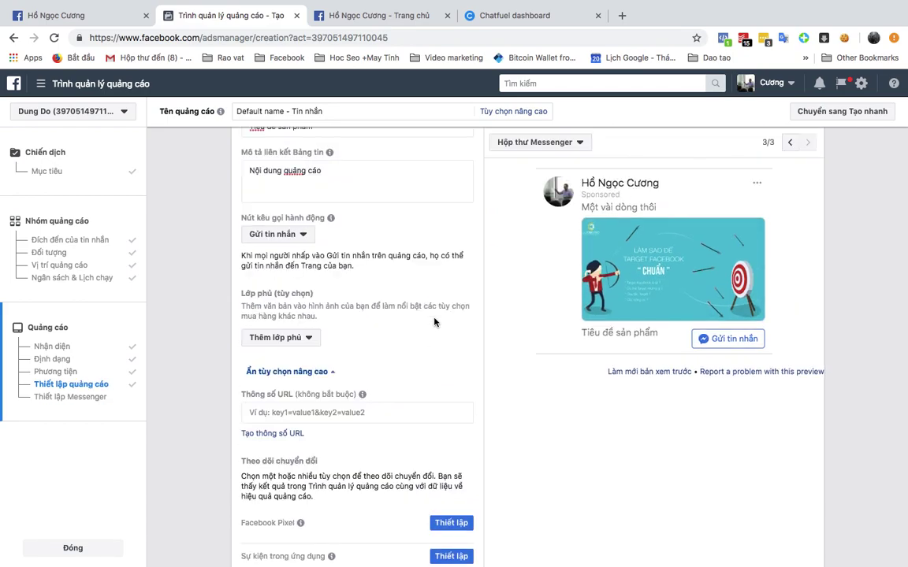
scroll(644, 477, up, 4)
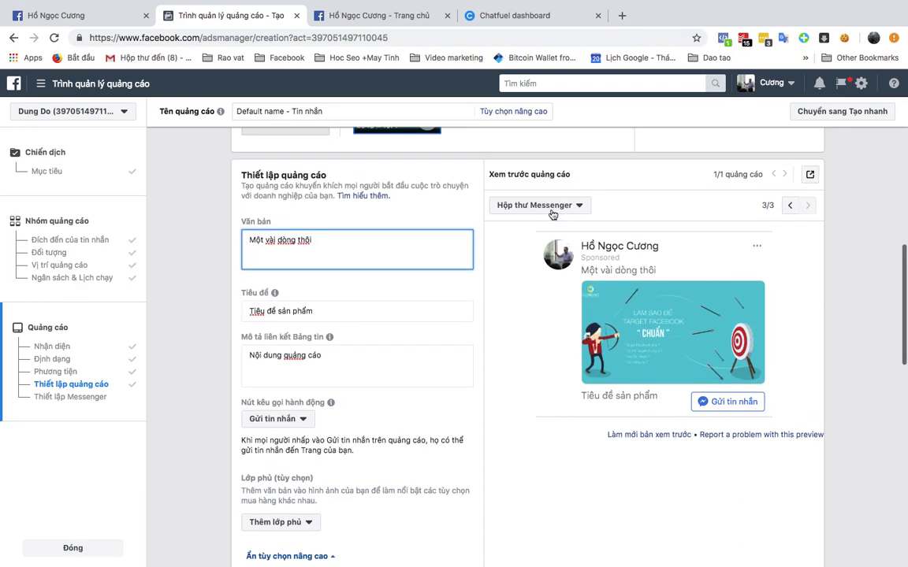
Step: Preview the image ad in the Bảng tin trên thiết bị di động placement and look over its Messenger setup
click(536, 205)
click(529, 237)
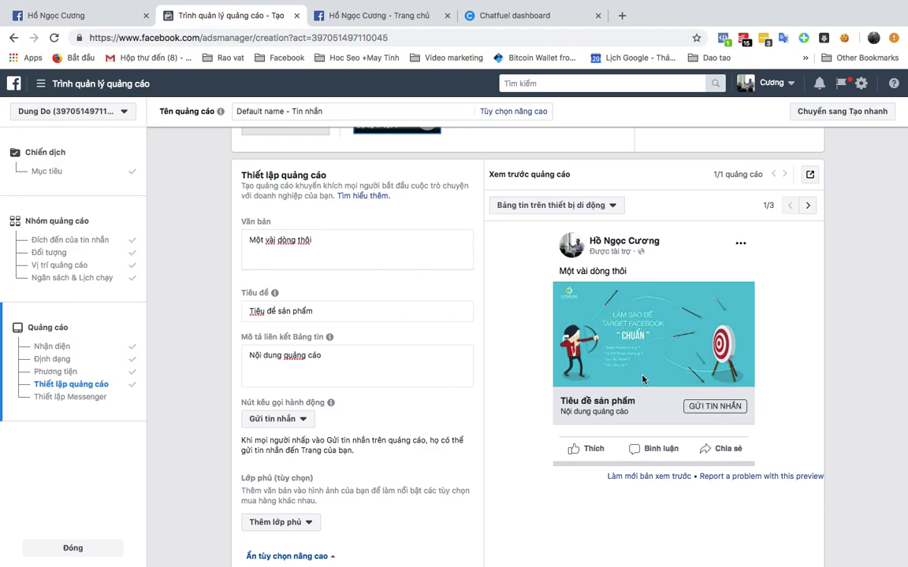
scroll(524, 404, down, 10)
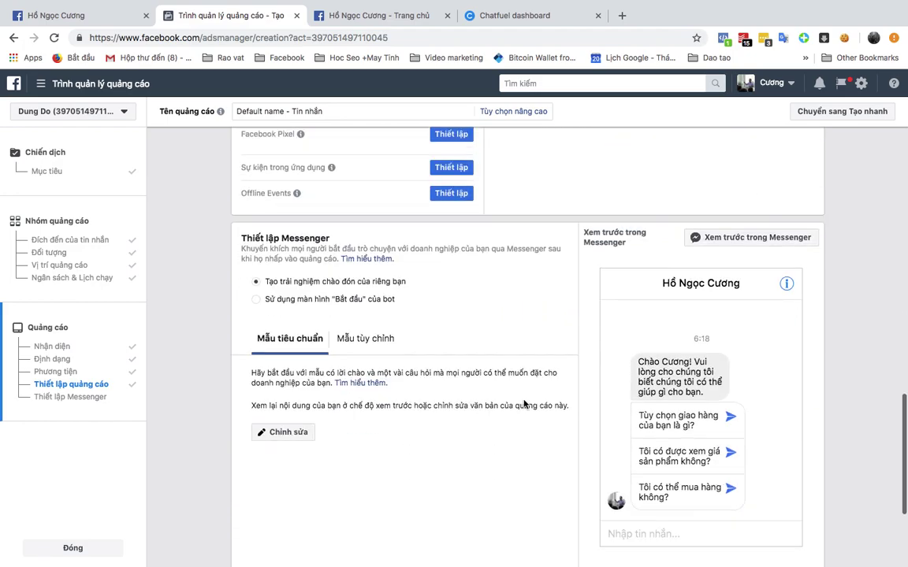
scroll(524, 404, up, 2)
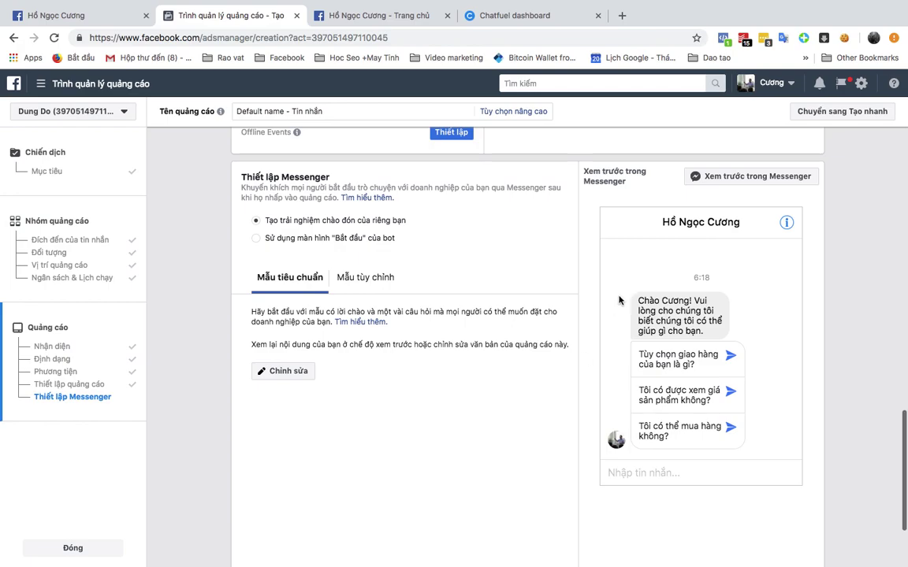
scroll(508, 263, up, 6)
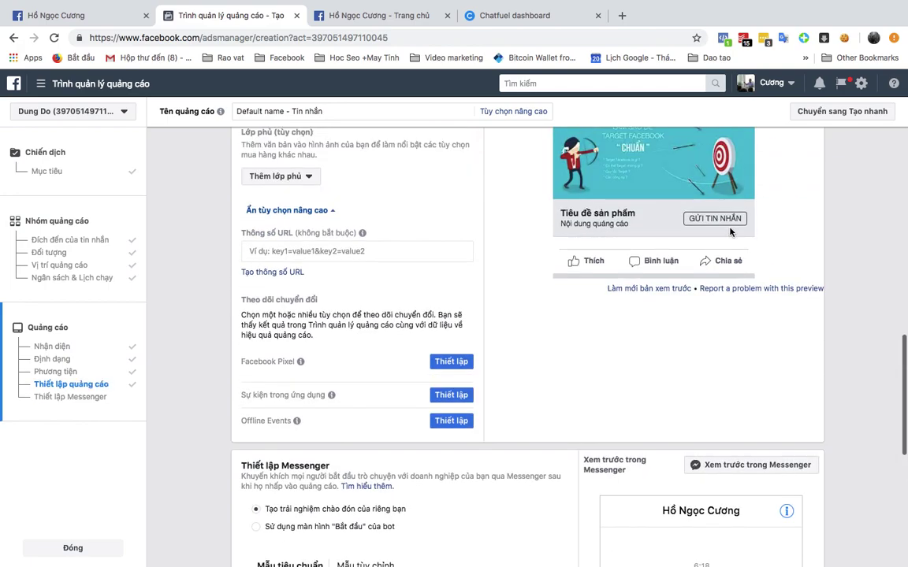
scroll(689, 409, down, 5)
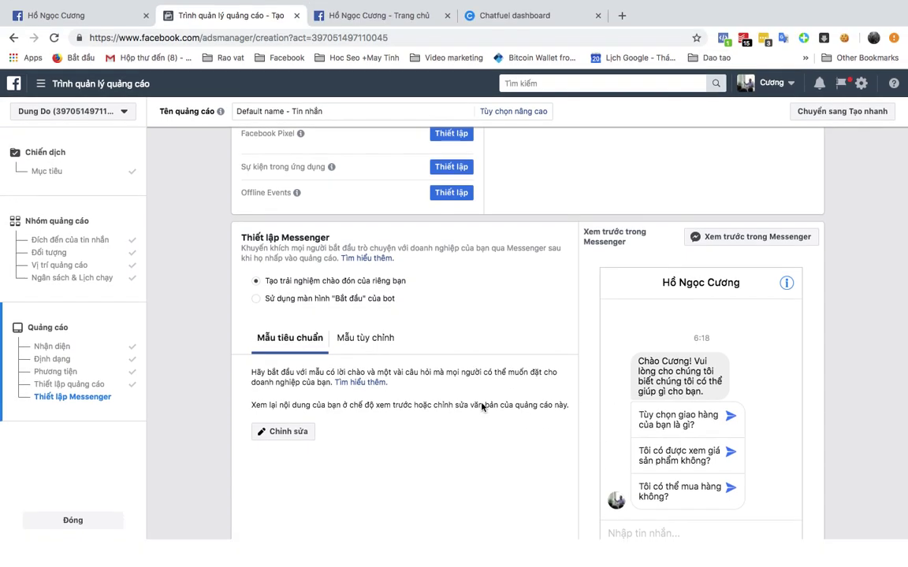
Step: Edit the standard Messenger template and change its first frequently asked question to "Bạn cần tư vấn không"
click(282, 431)
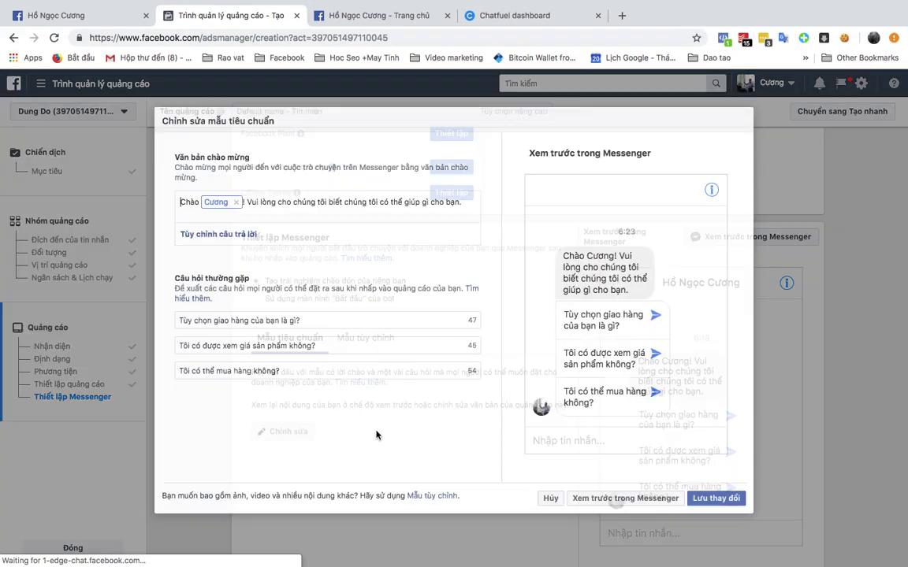
click(284, 319)
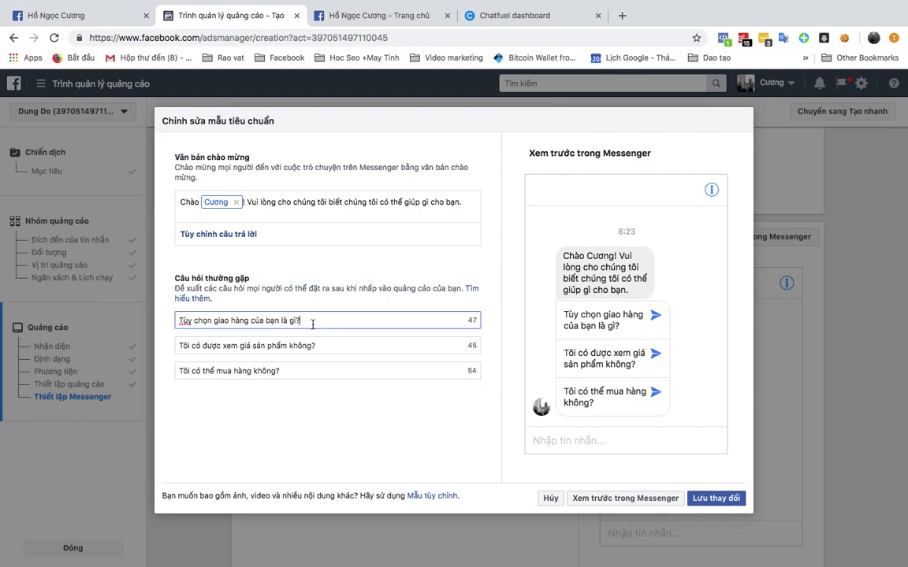
drag(284, 319, 154, 326)
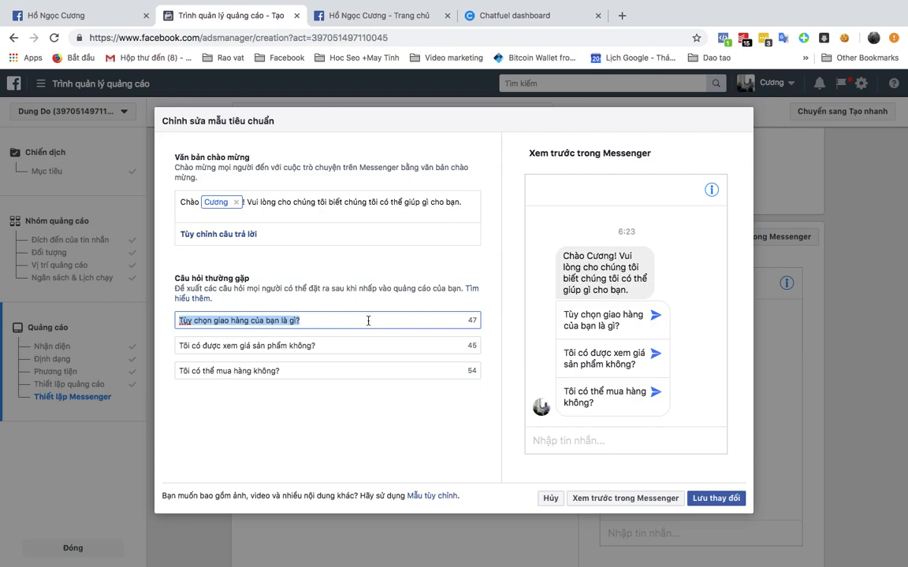
text(Bạn)
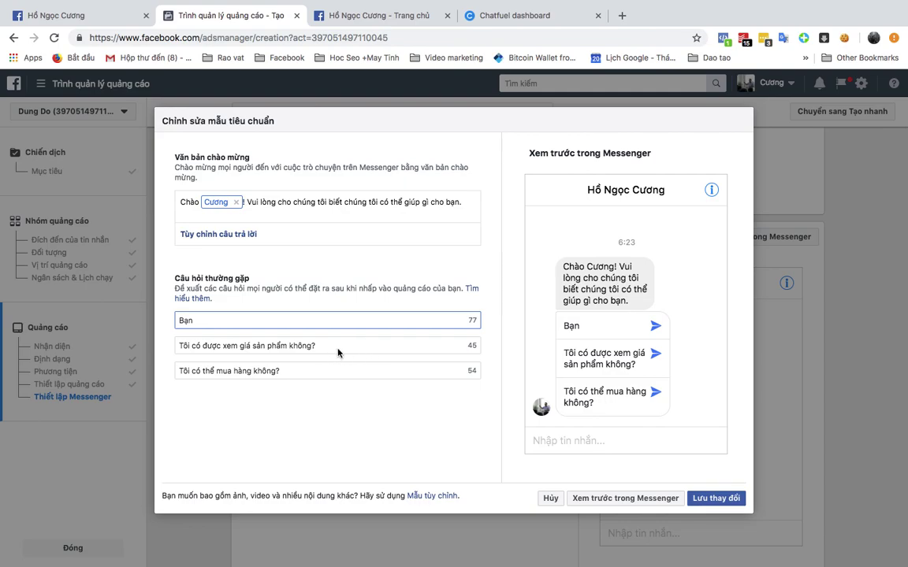
text(cần tư vấn không)
click(217, 348)
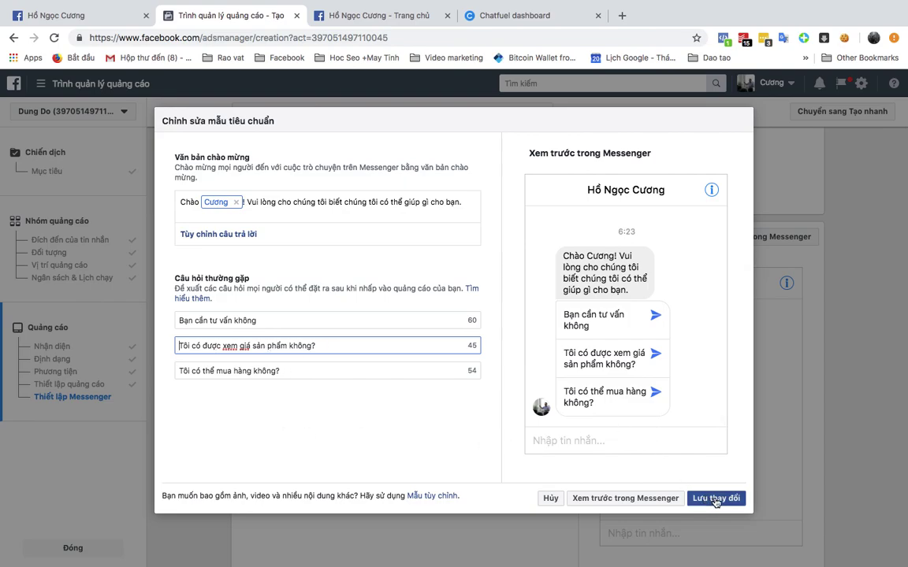
Step: Send a preview of the template to Messenger, view the Page's message on Facebook, and return to Ads Manager
click(620, 500)
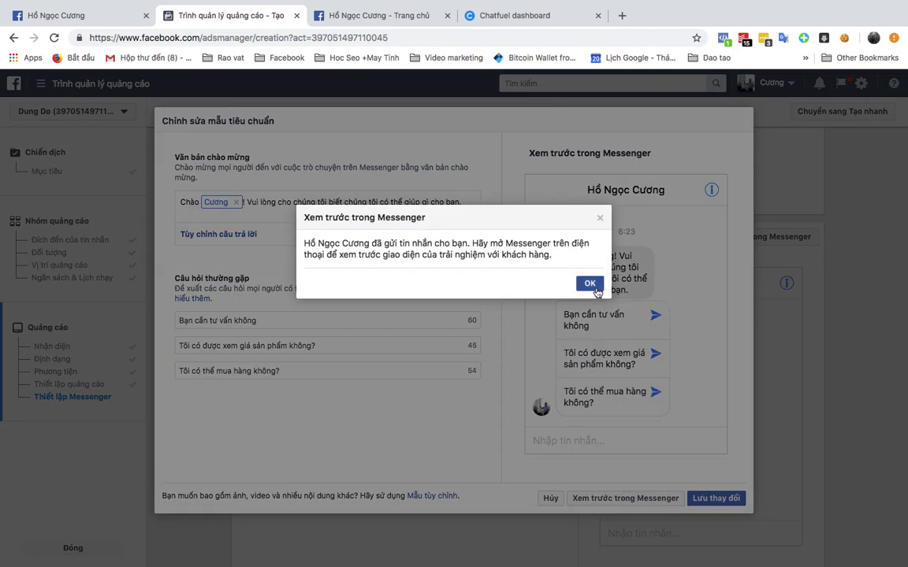
click(593, 284)
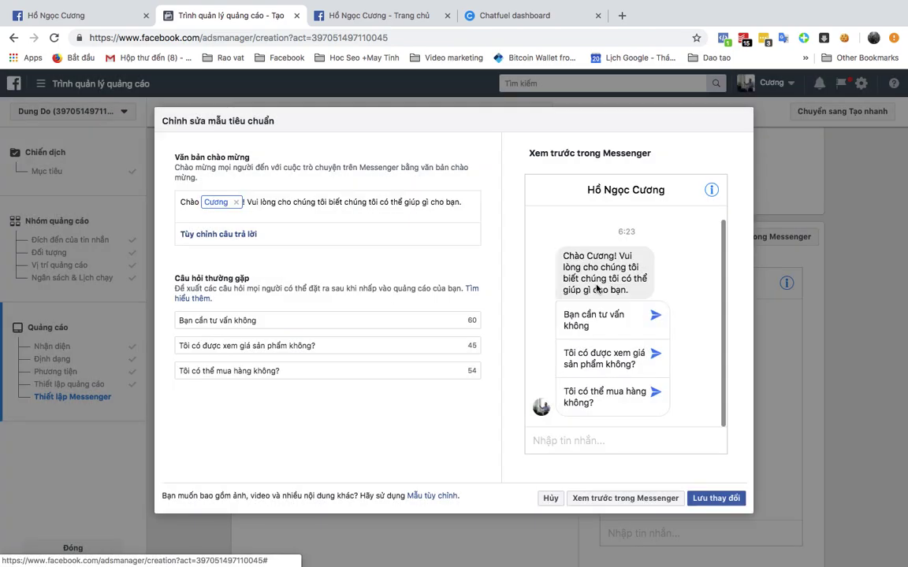
click(135, 23)
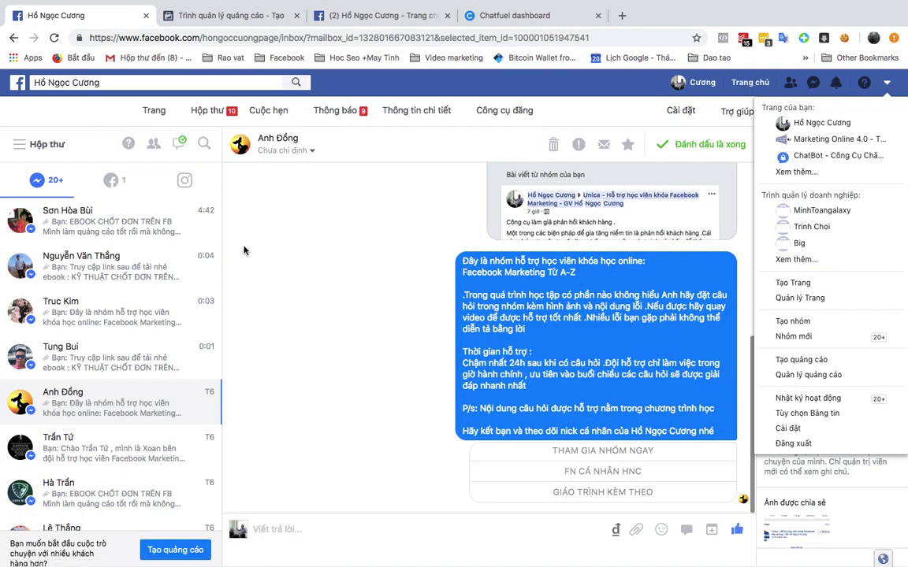
click(698, 82)
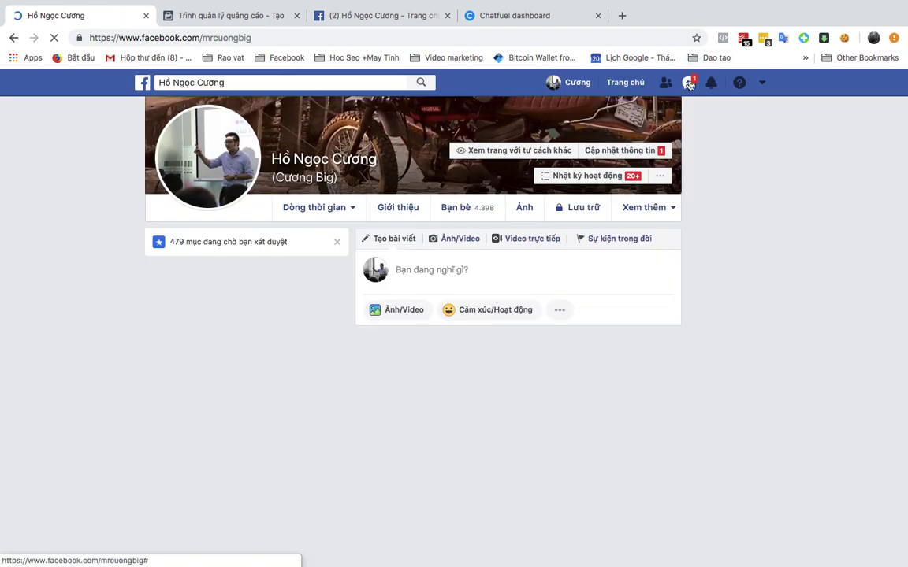
click(689, 84)
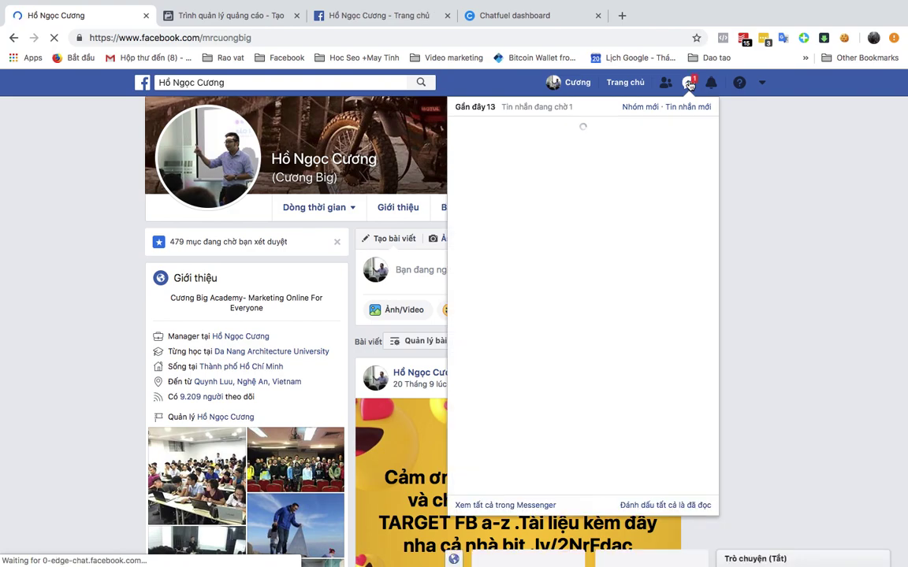
click(576, 150)
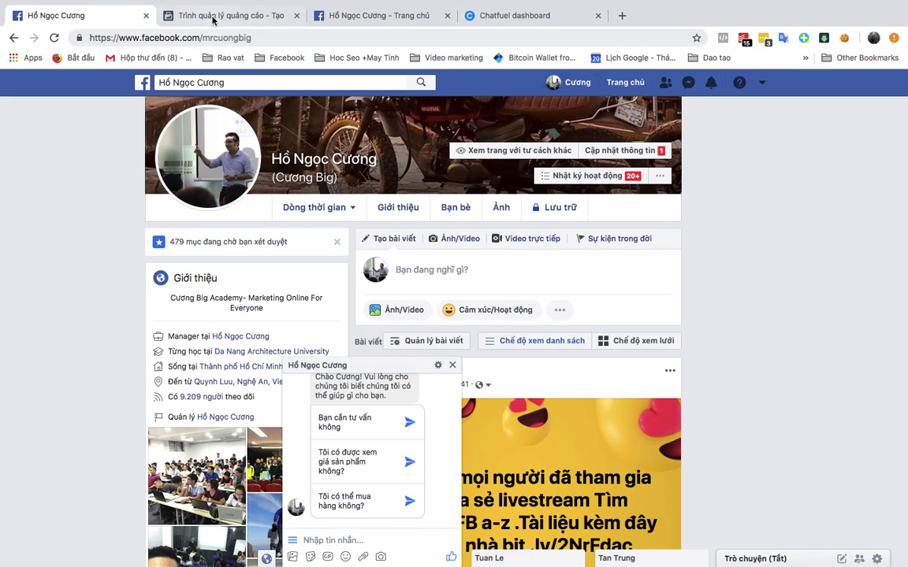
click(196, 16)
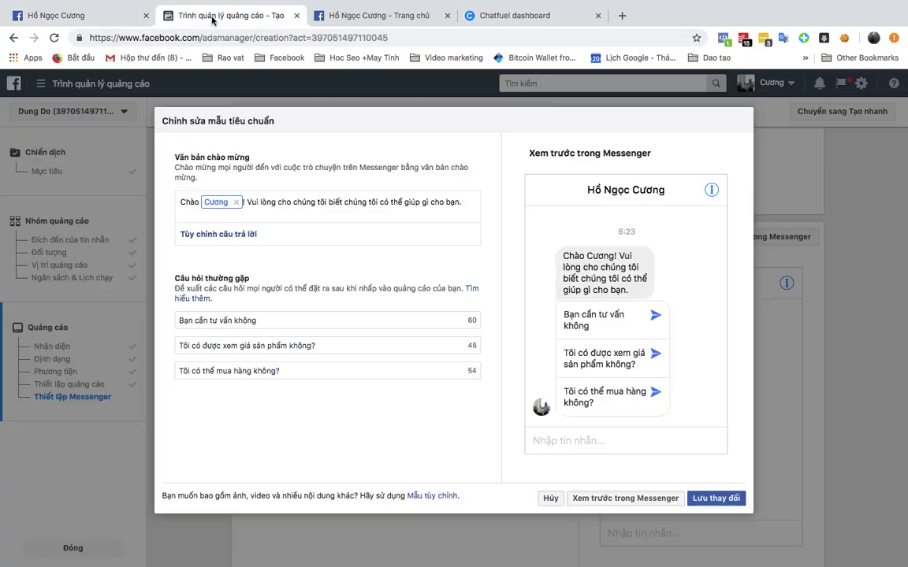
Step: Replace the first-name placeholder in the welcome text with Tên đầy đủ của người đó, placed after "Chào"
click(221, 202)
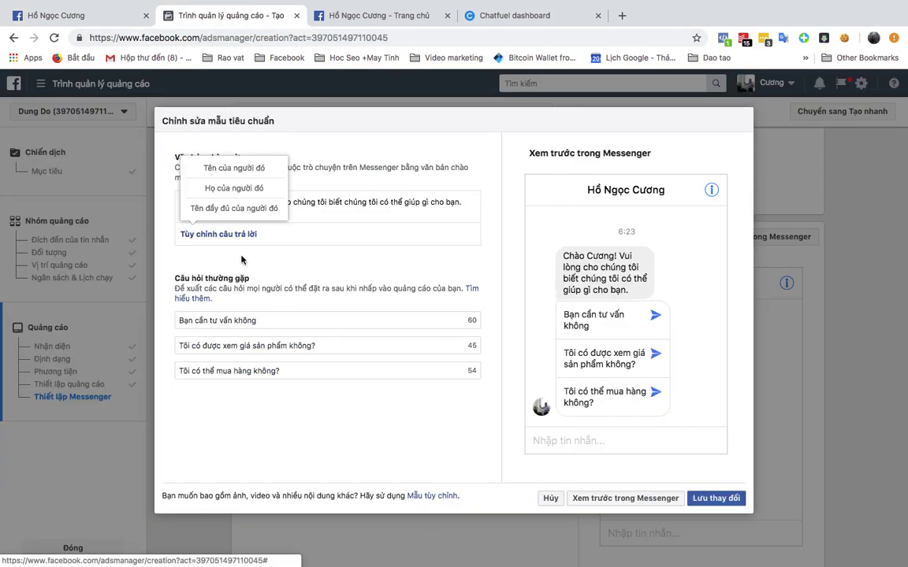
click(230, 209)
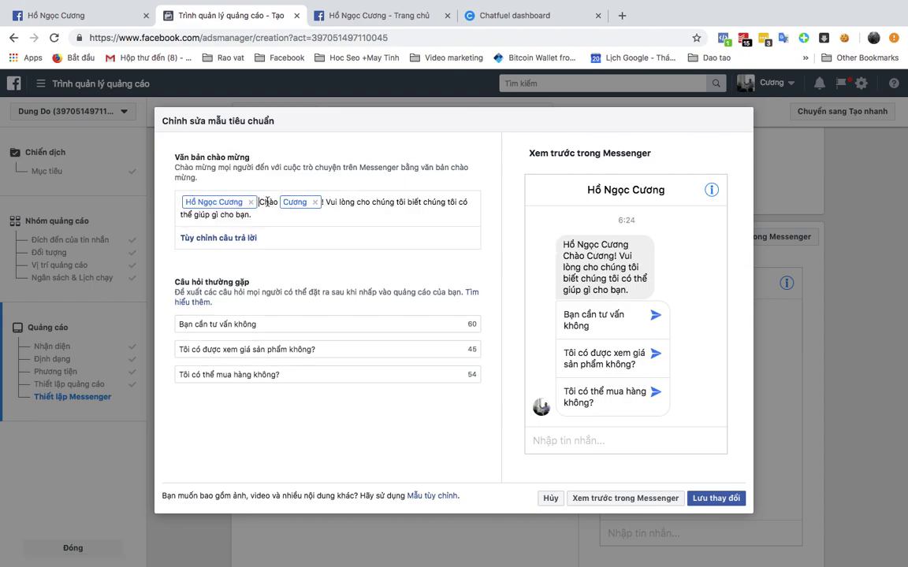
click(315, 202)
click(250, 202)
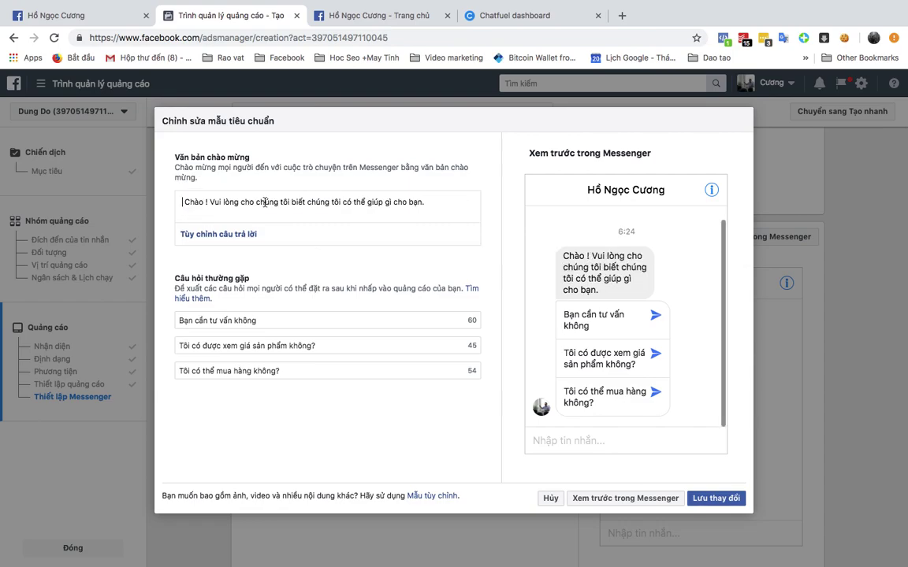
click(205, 199)
click(226, 234)
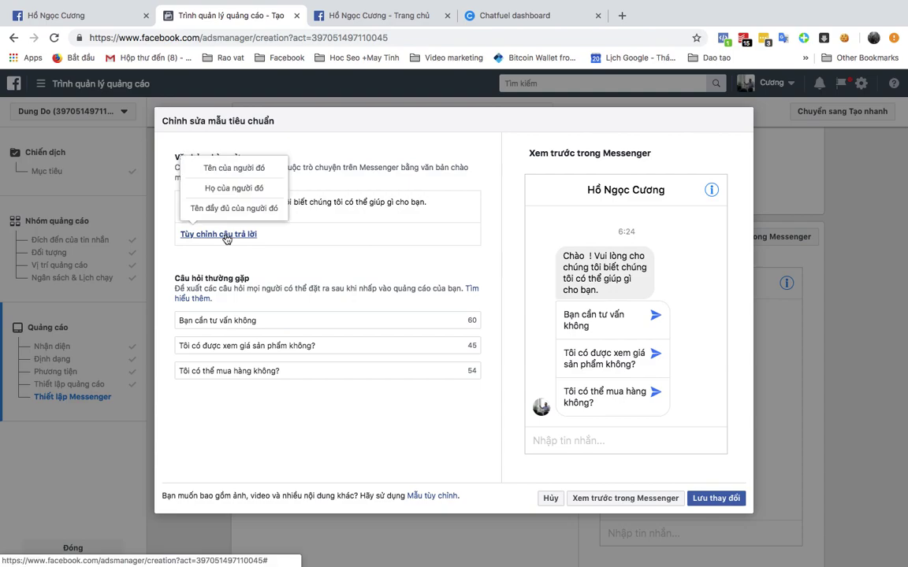
click(235, 208)
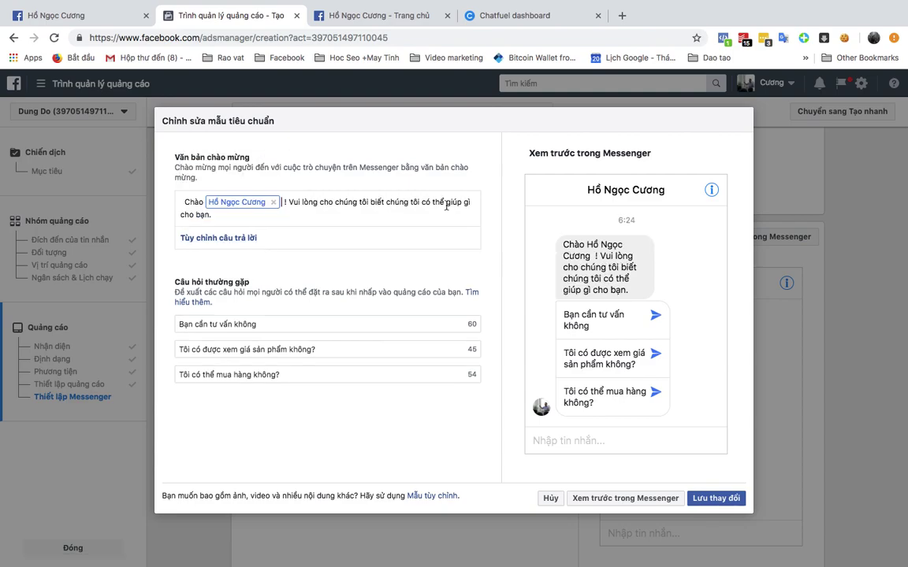
Step: Replace the rest of the welcome text after the placeholder with "Chào bạn .Bạn đang quan tâm sản phẩm" and save the template
drag(289, 202, 354, 220)
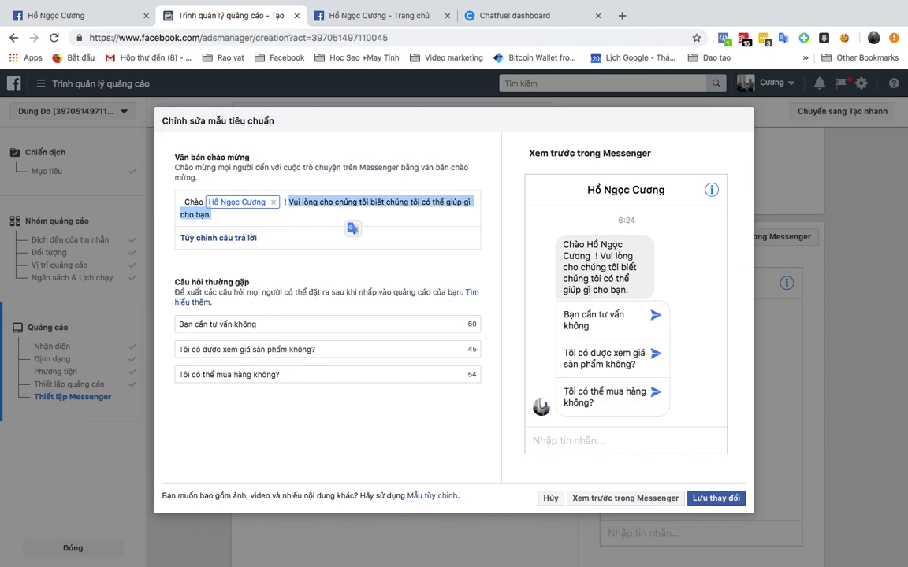
text(Chapf)
key(BackSpace)
key(BackSpace)
text(o)
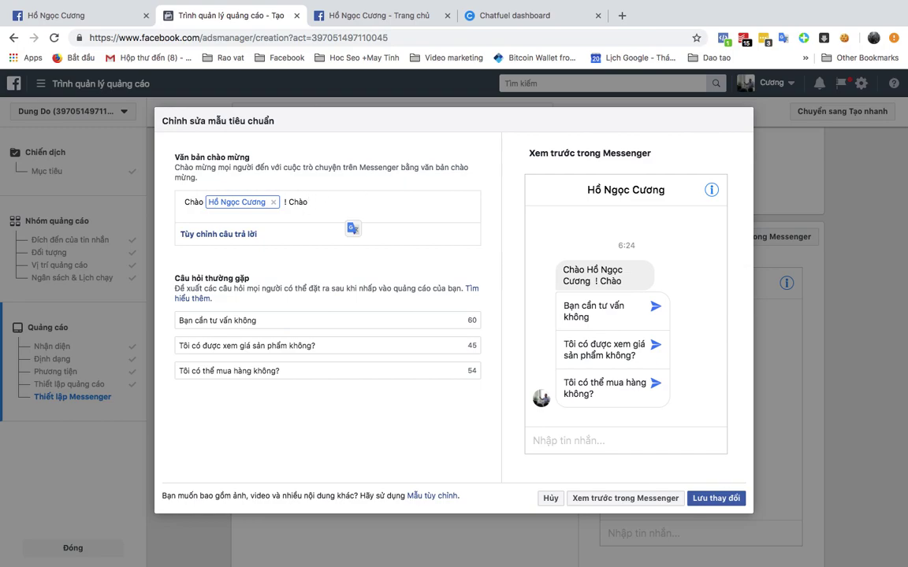
text(f bạn .B)
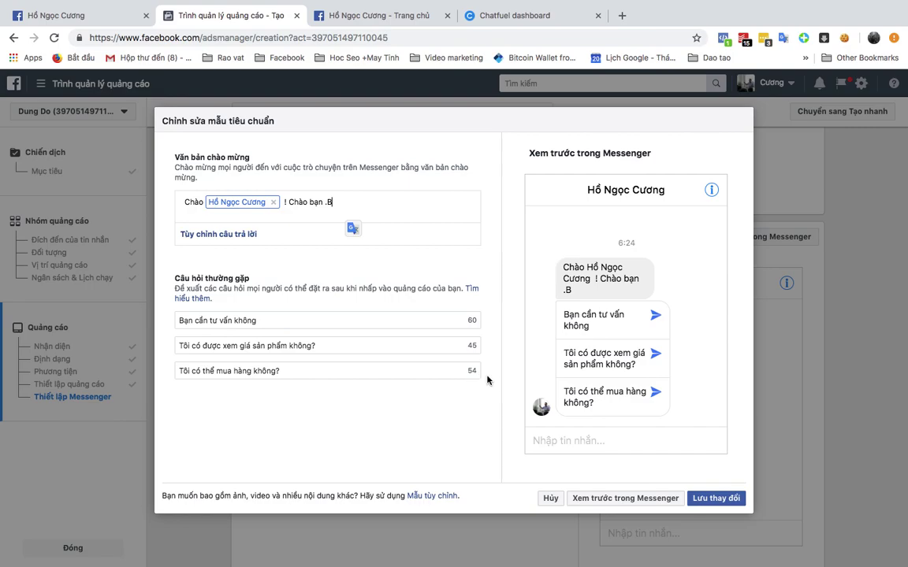
text(ạn đang quan tâm sản phẩm)
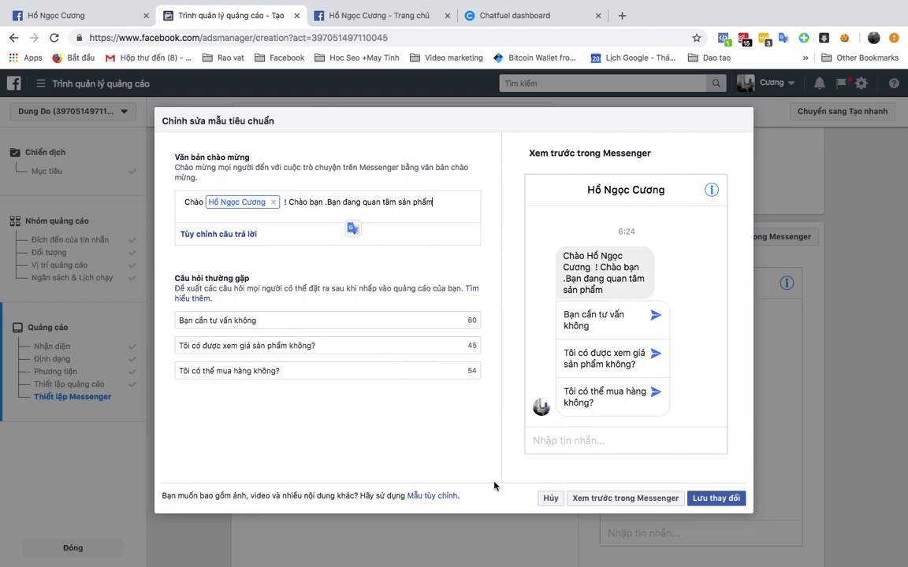
click(735, 495)
Step: Switch the Messenger setup to custom templates with Mẫu tùy chỉnh 07/08/2018 selected
scroll(330, 455, down, 2)
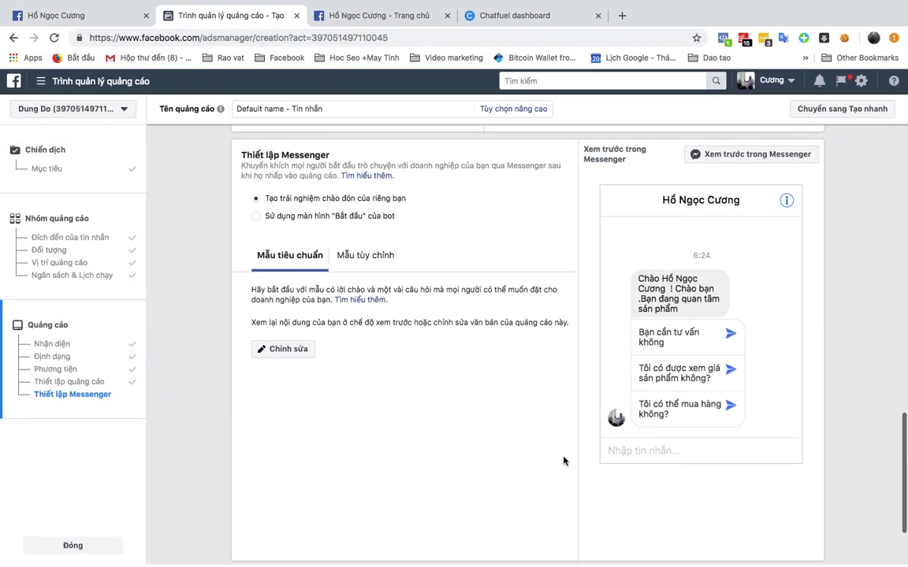
scroll(379, 397, down, 3)
click(369, 148)
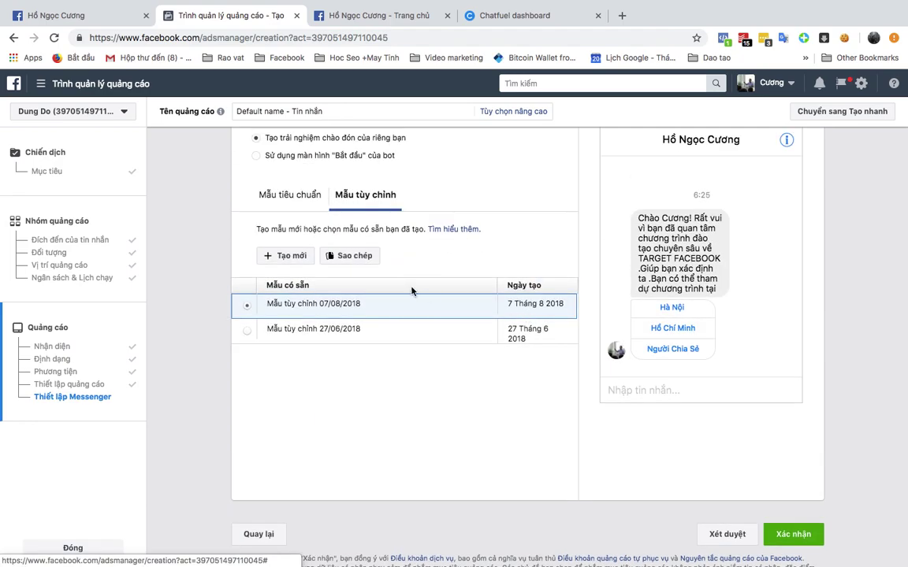
double_click(288, 304)
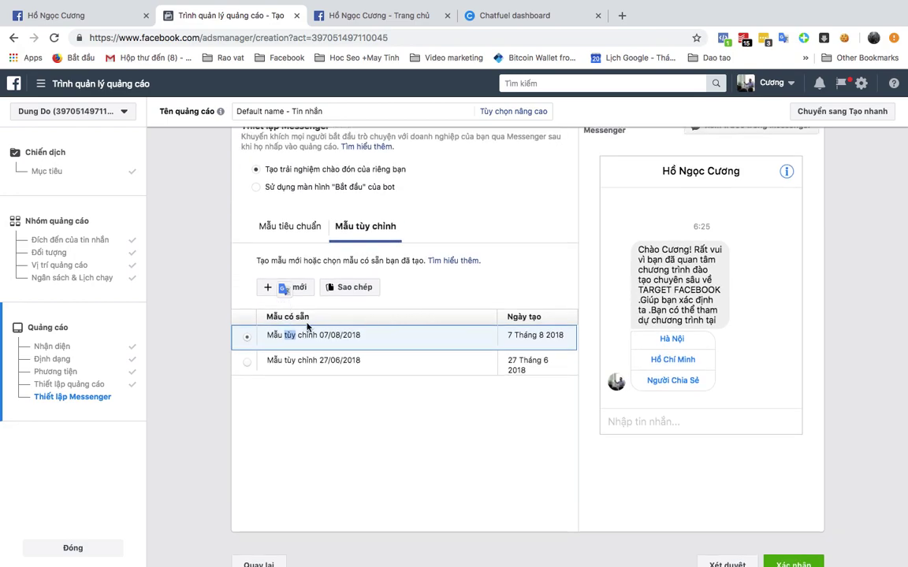
click(308, 343)
Step: Create a new custom Messenger template and try the Văn bản & hình ảnh welcome message format
click(298, 289)
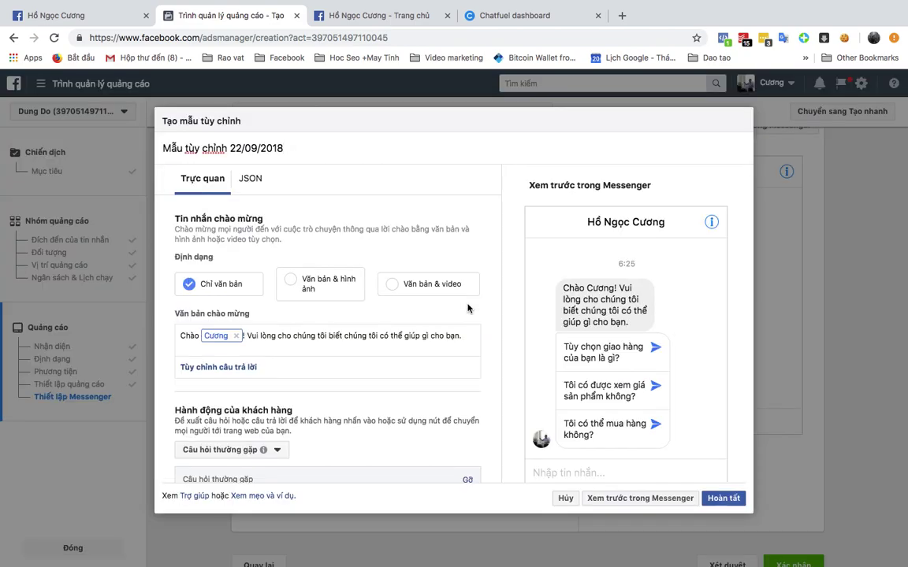
scroll(370, 346, down, 1)
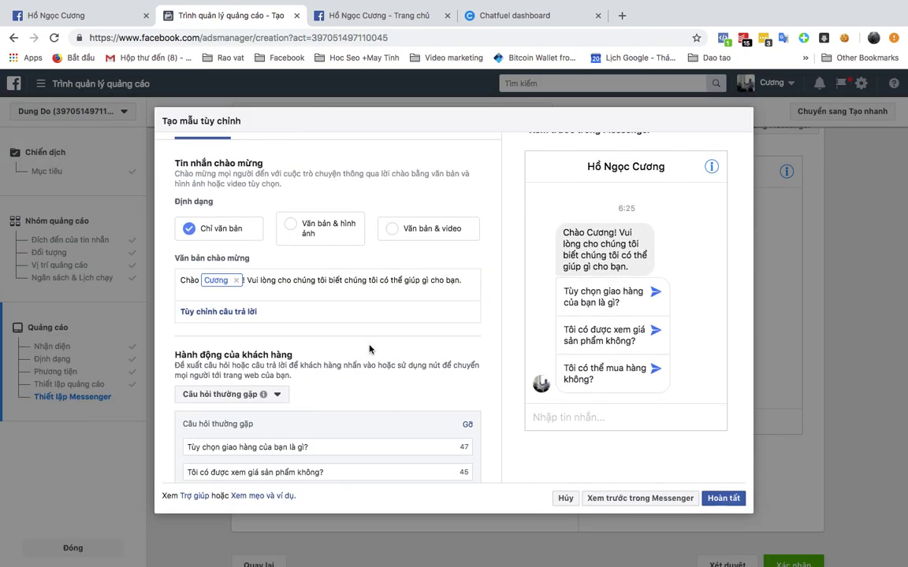
scroll(370, 349, up, 1)
click(304, 280)
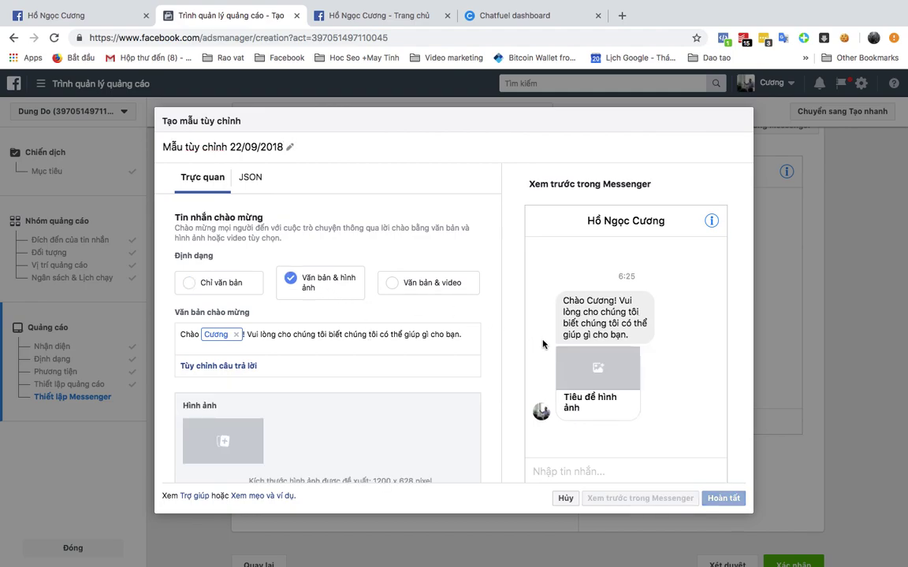
Step: Try the Văn bản & video welcome format and look through the Downloads folder for a video to upload
click(411, 282)
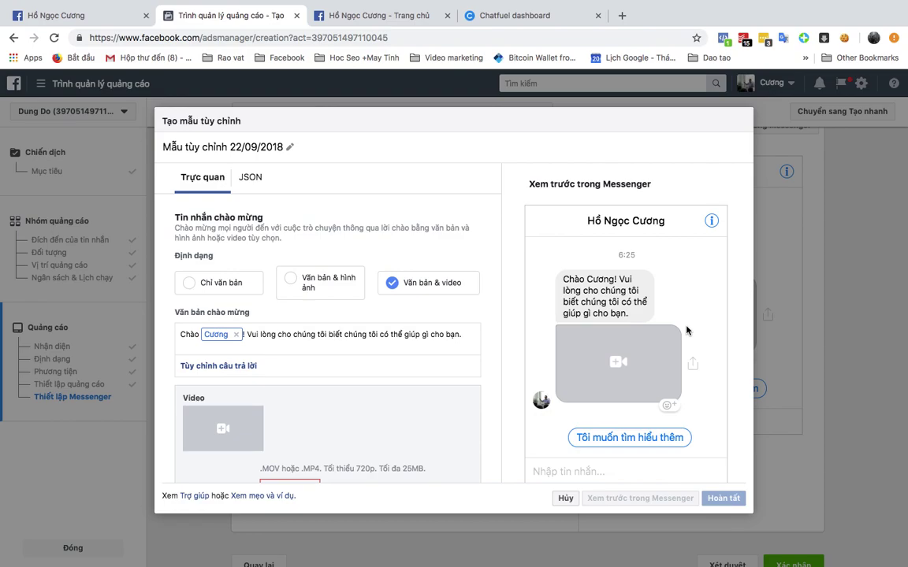
scroll(482, 291, down, 2)
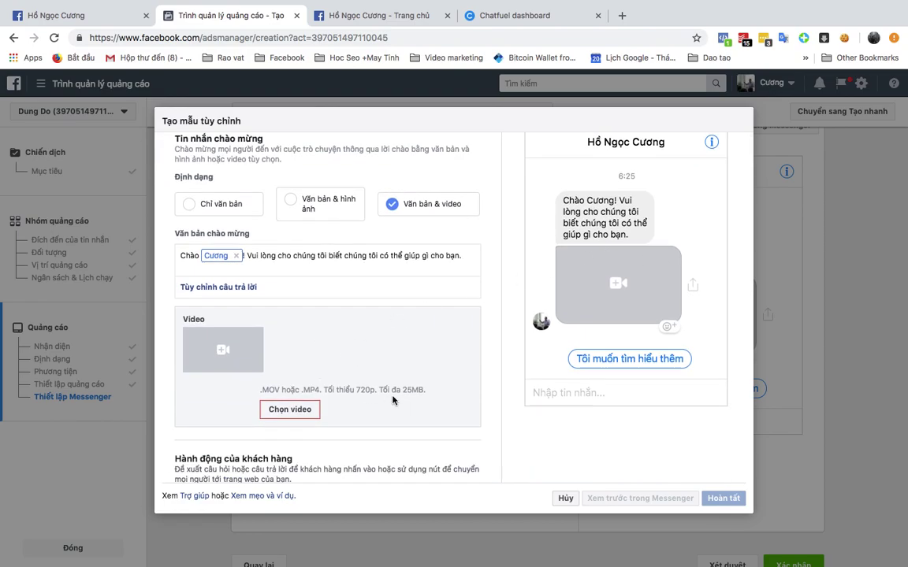
click(276, 411)
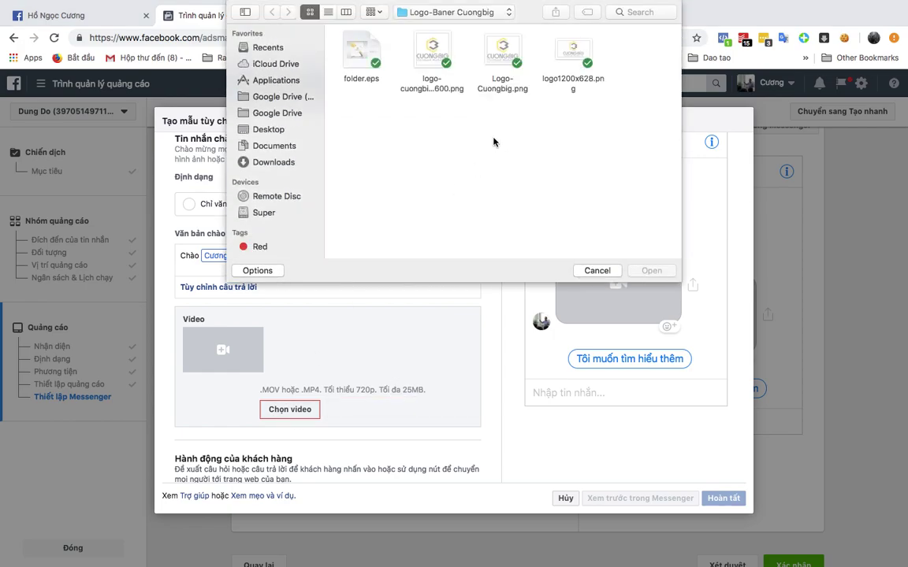
click(268, 163)
scroll(483, 160, down, 2)
scroll(483, 160, down, 5)
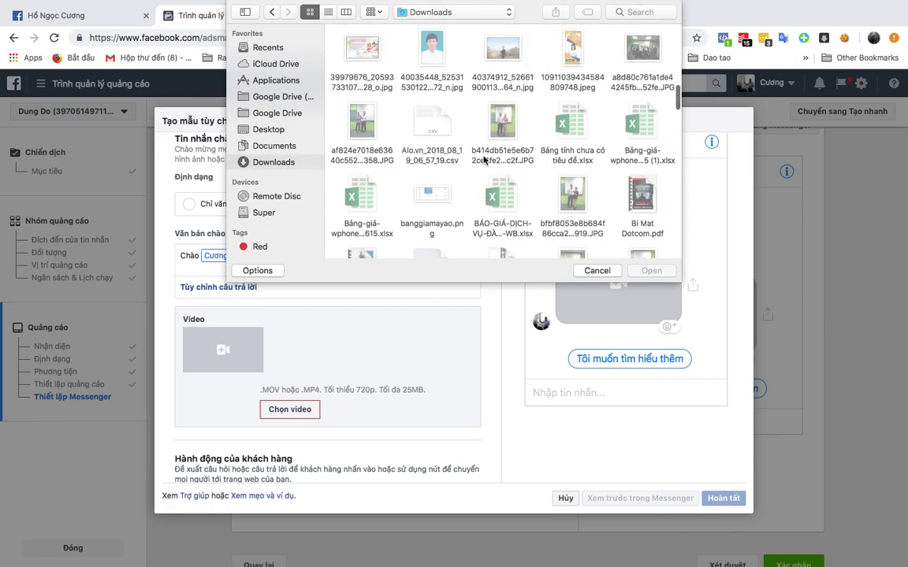
scroll(483, 160, up, 6)
scroll(483, 160, down, 10)
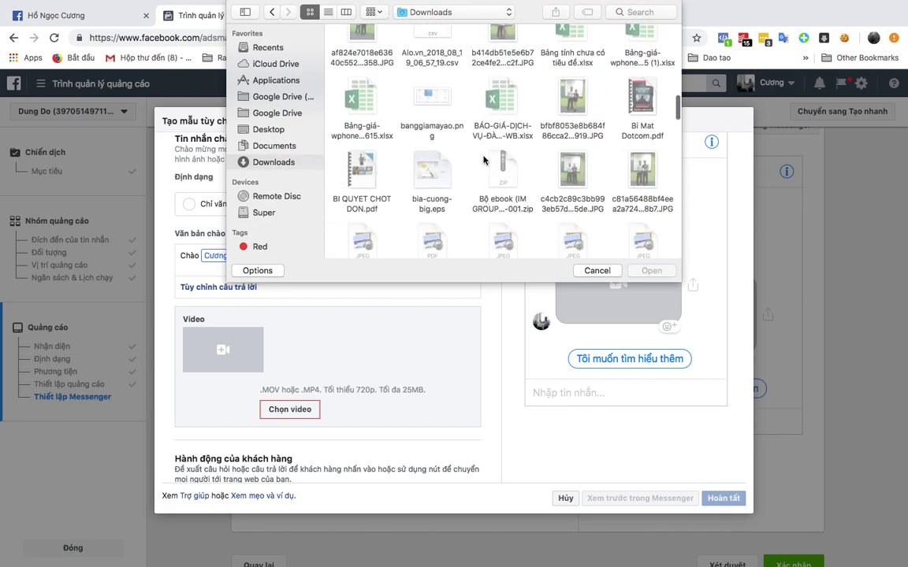
scroll(483, 160, down, 10)
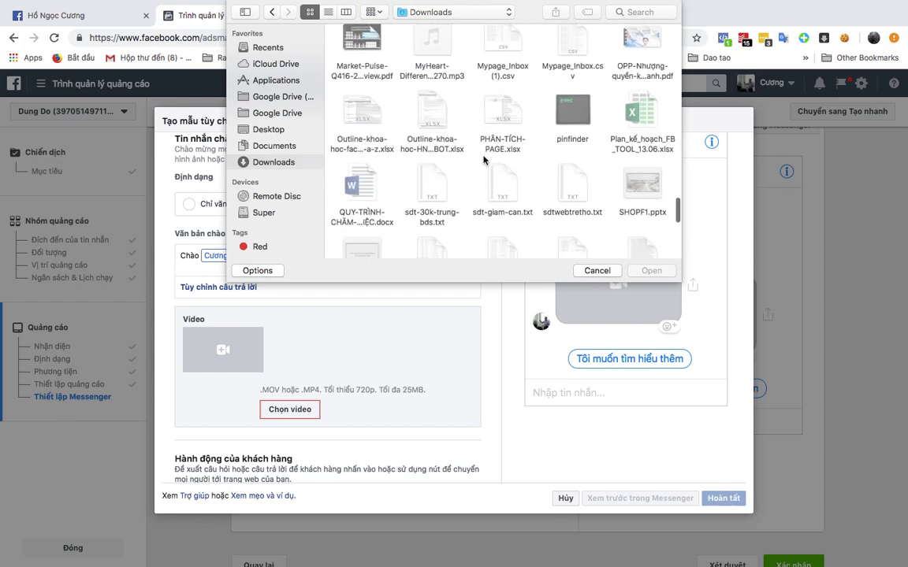
click(597, 269)
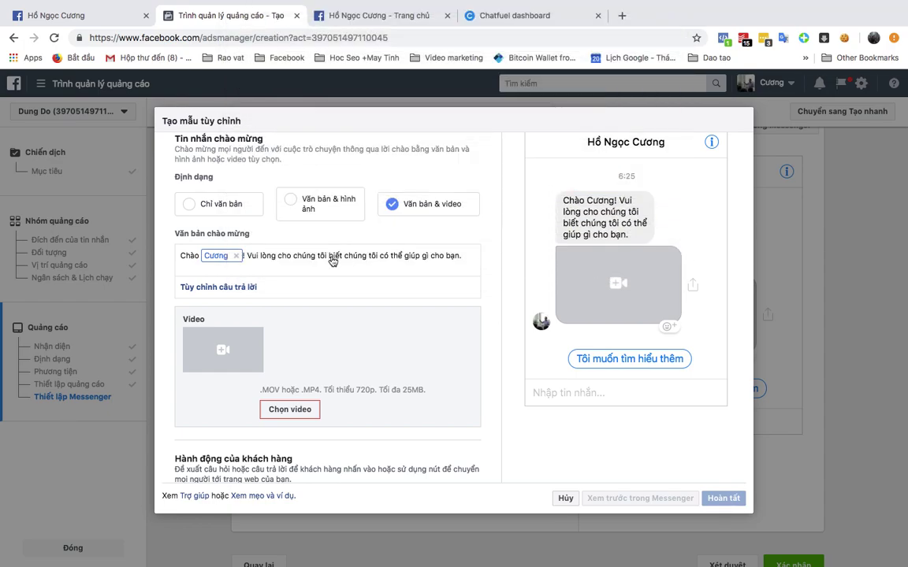
Step: Set the welcome message format to Văn bản & hình ảnh and use the blue archery-target picture from the account's images
click(349, 203)
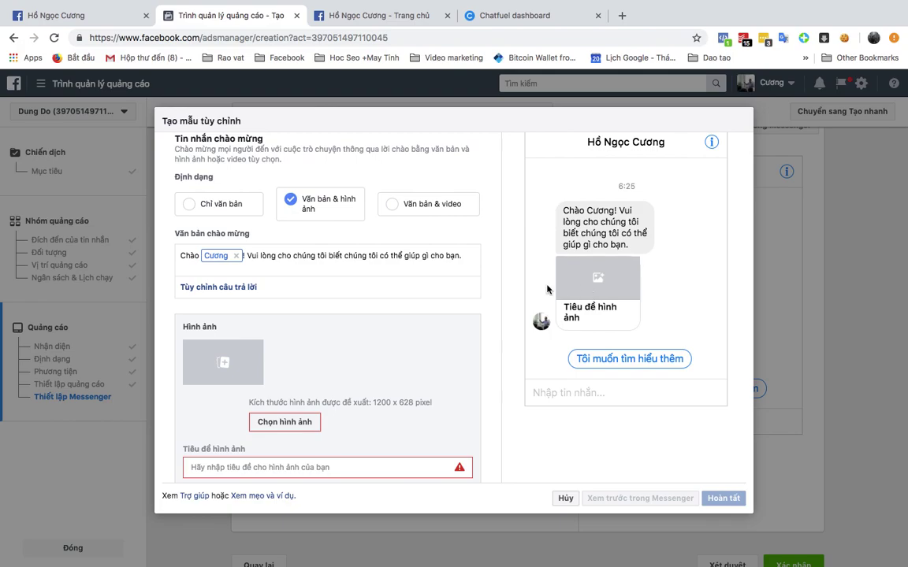
click(284, 422)
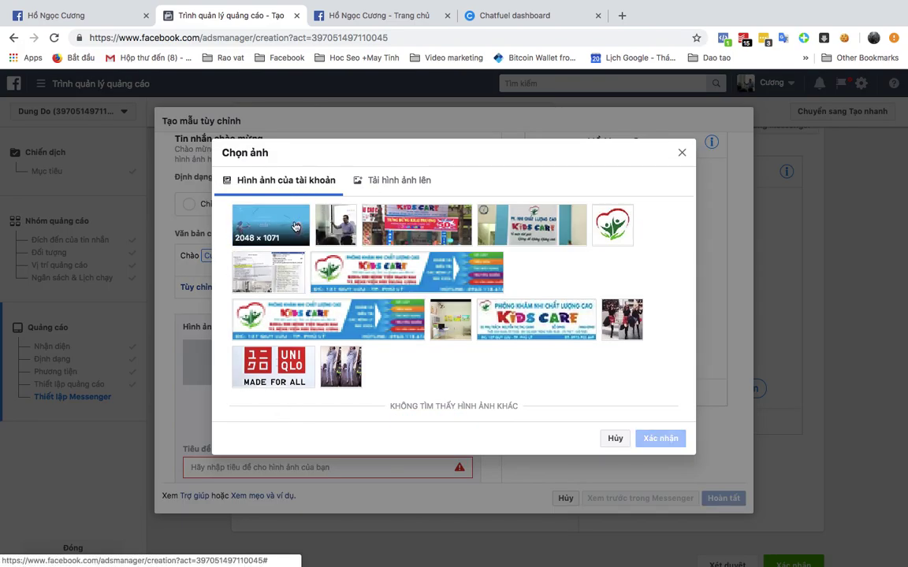
click(256, 231)
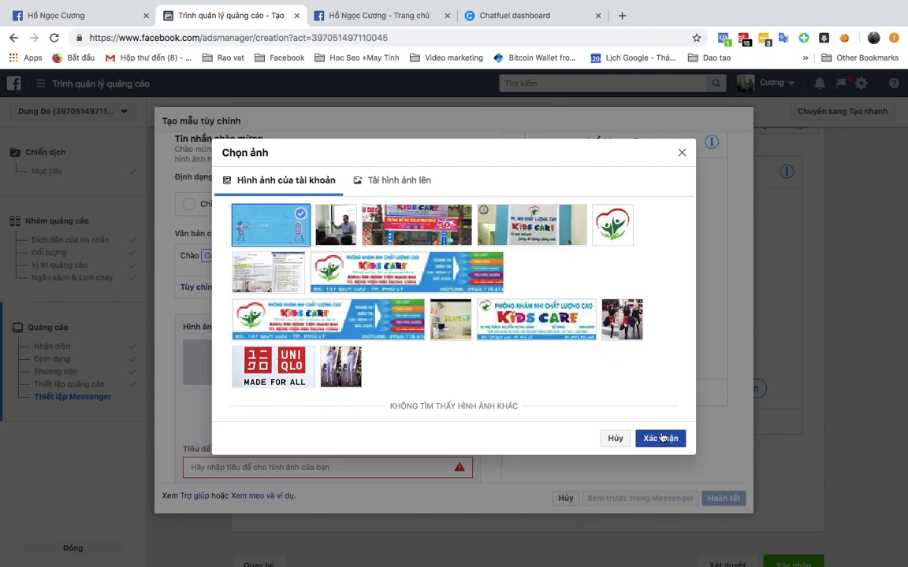
click(661, 438)
Step: Enter "Sản phẩm xyz" as the title of the welcome image
scroll(325, 407, down, 3)
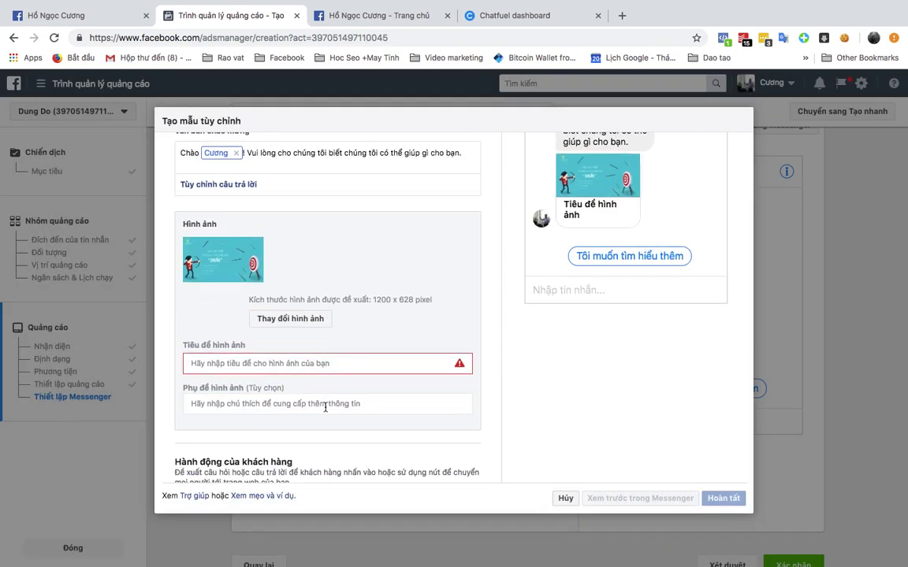
click(241, 362)
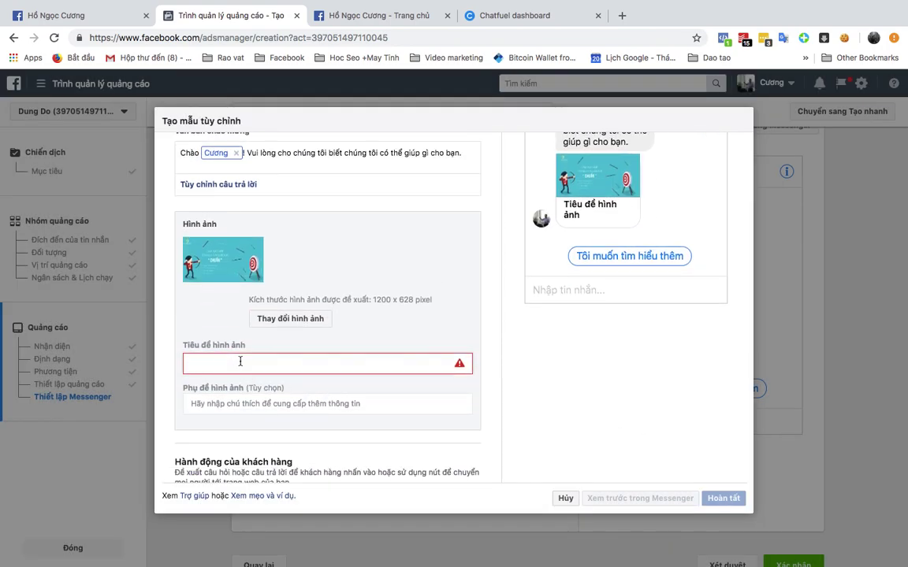
click(530, 367)
scroll(552, 378, up, 3)
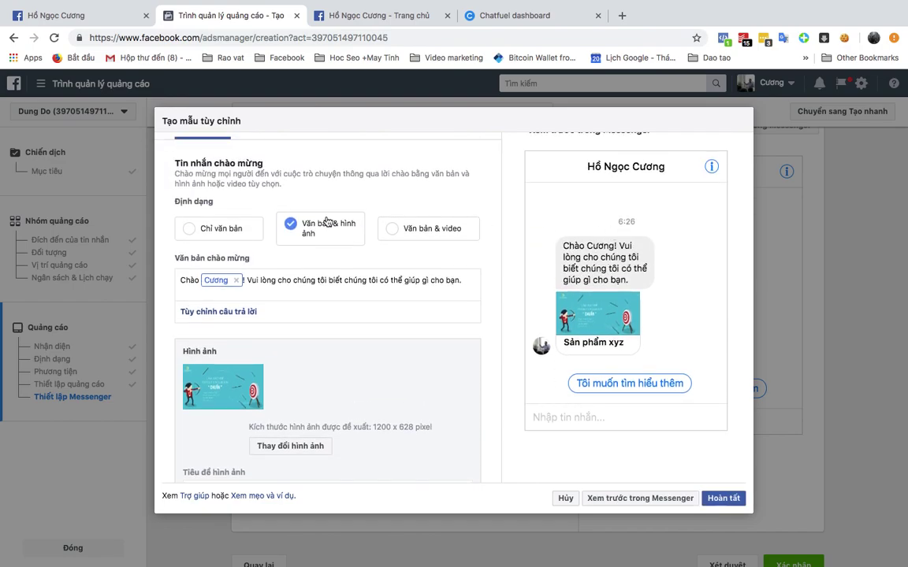
Step: Add two more quick replies to the template's customer actions
scroll(340, 299, down, 3)
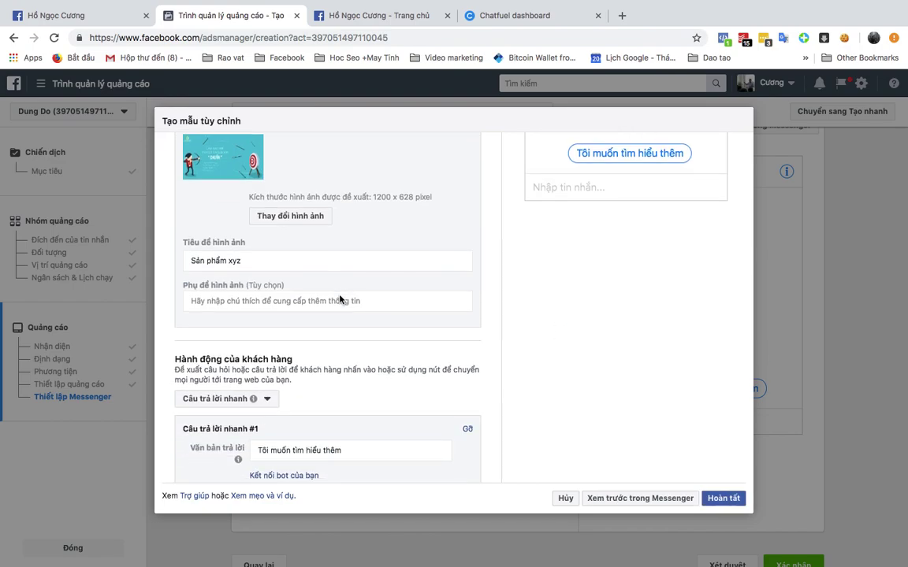
scroll(338, 299, down, 1)
scroll(339, 300, up, 1)
scroll(339, 299, down, 1)
drag(366, 387, 254, 391)
click(259, 445)
scroll(344, 435, down, 1)
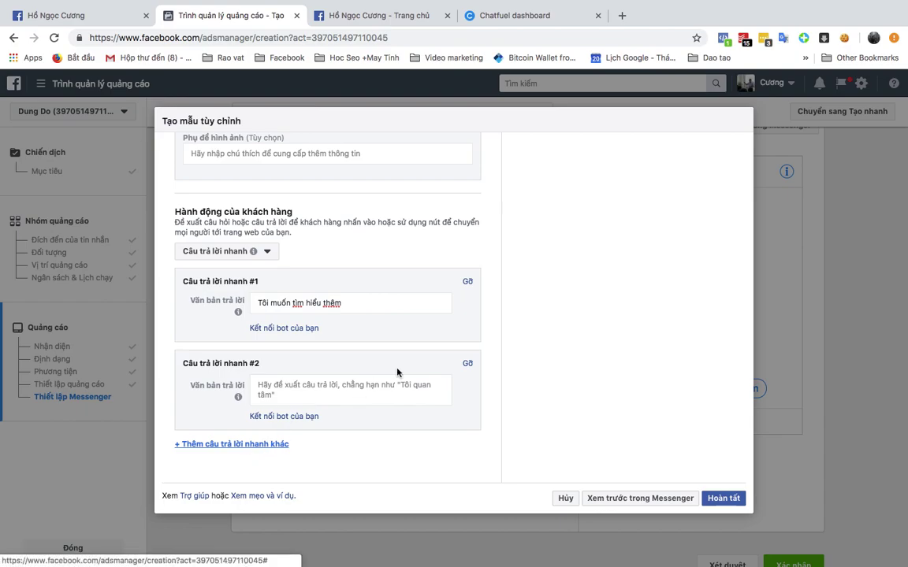
scroll(398, 371, down, 1)
Step: Set the second quick reply's text to "Bạn cần hỗ trợ" and the third's to "Xem chi tiết sản phẩm"
click(322, 348)
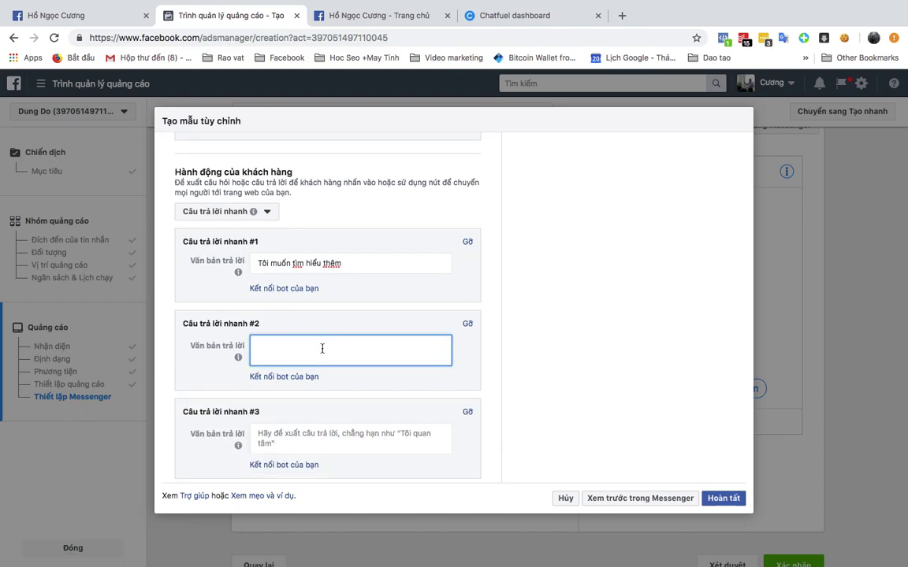
text(Ba)
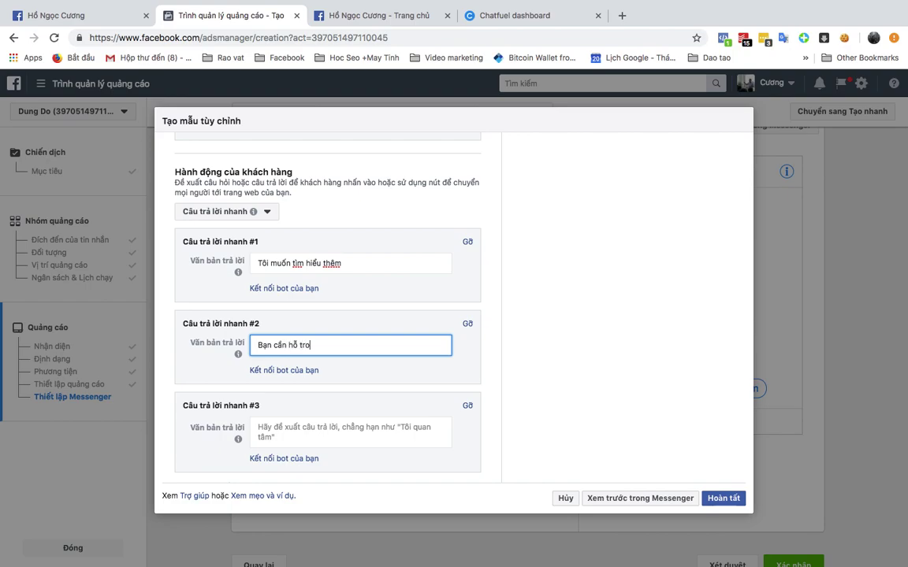
click(290, 432)
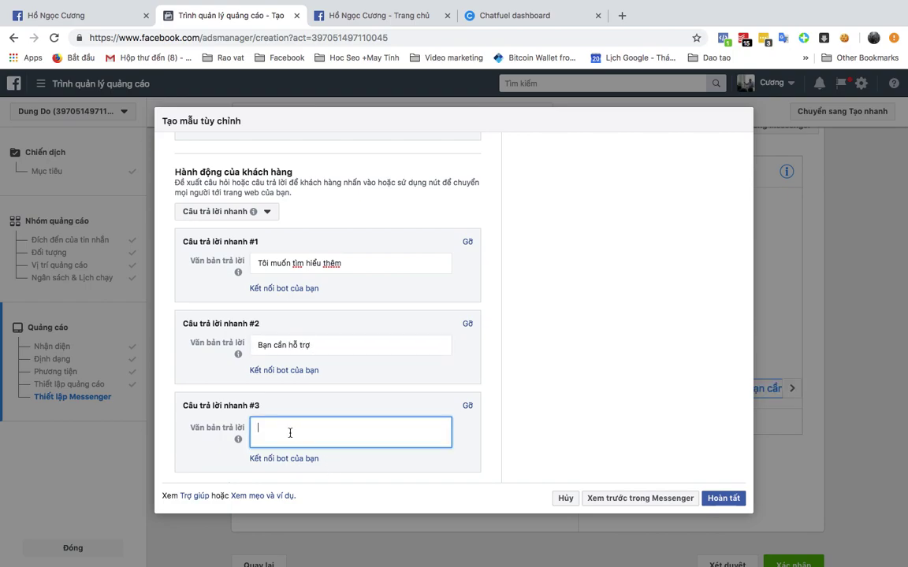
text(Xem chi tiết sản phẩm)
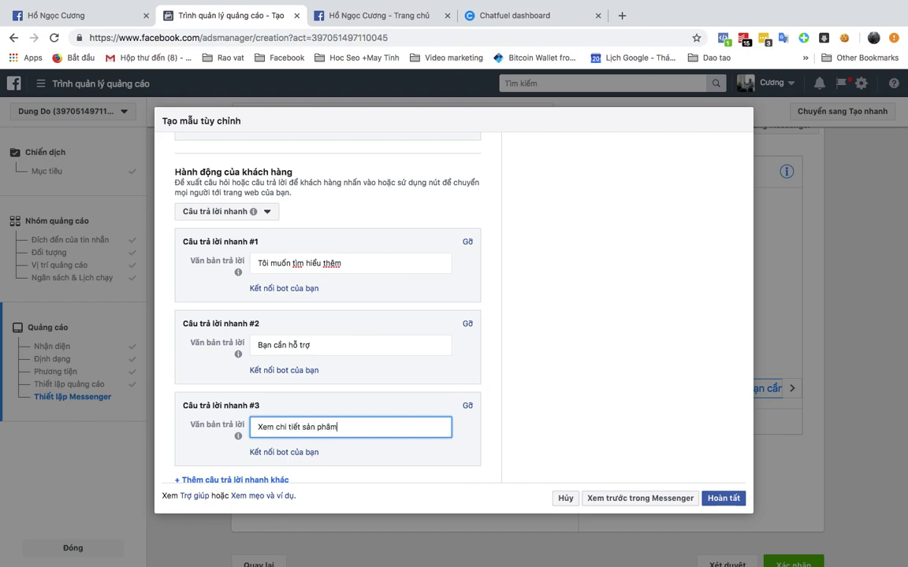
Step: Look through the quick replies in the template preview and send the preview message to Messenger
scroll(538, 393, up, 10)
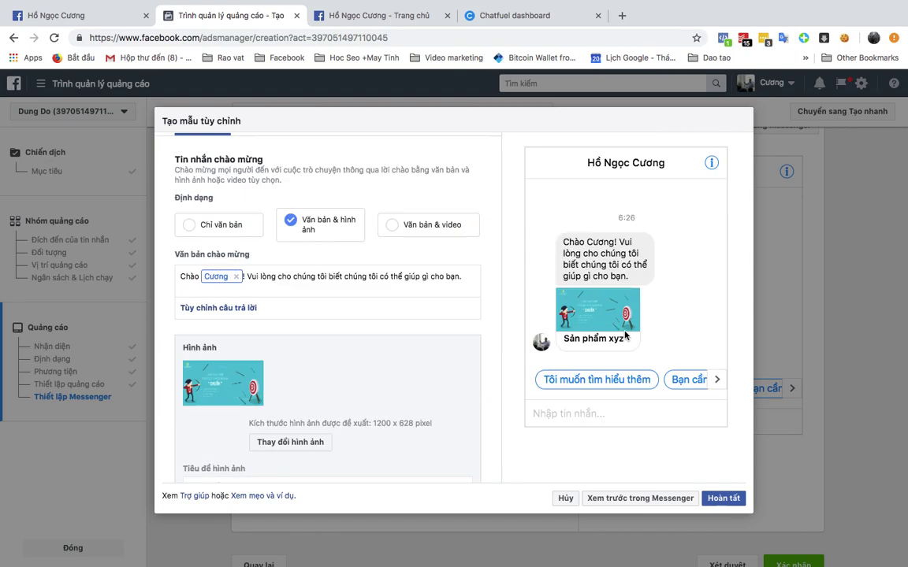
click(717, 381)
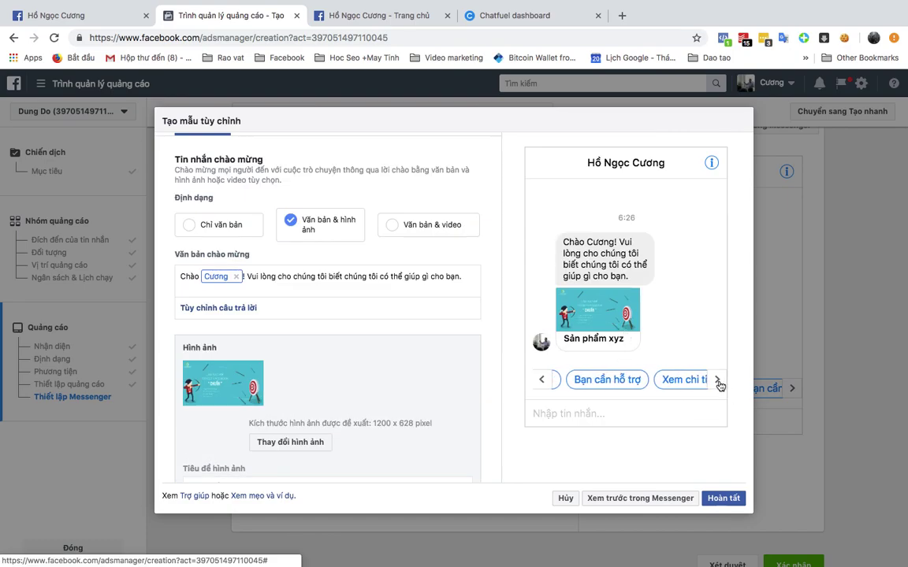
click(543, 381)
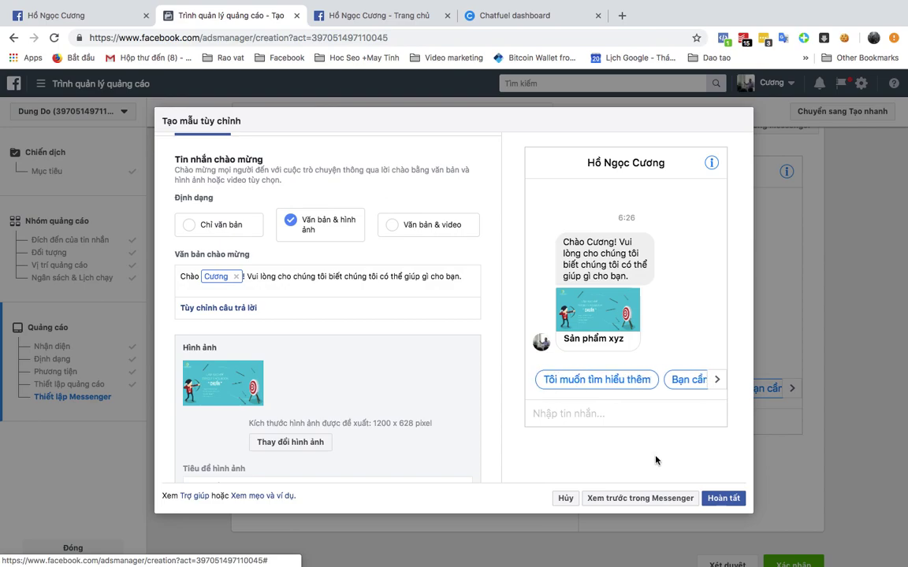
click(621, 499)
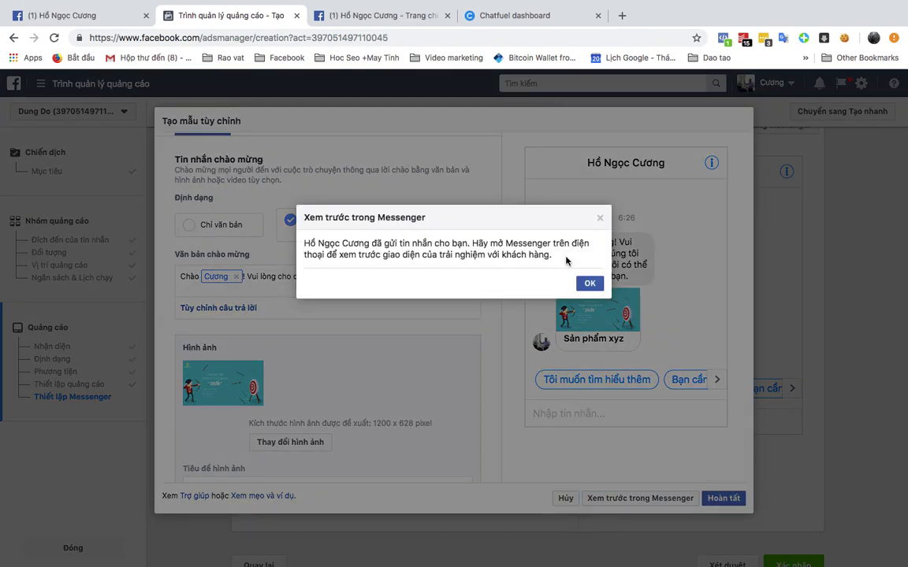
click(589, 282)
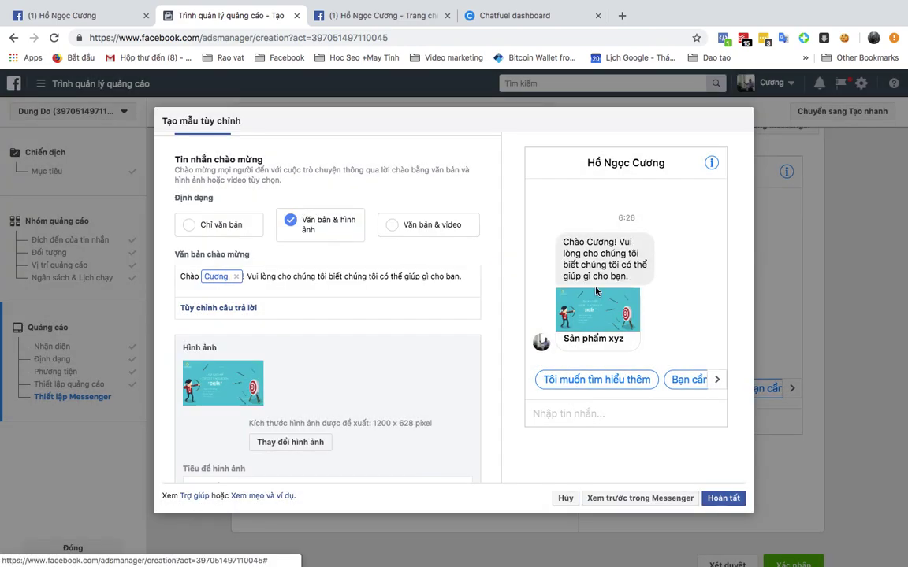
Step: Check the received preview message in the page's chat on Facebook and answer it with the quick reply "Tôi muốn tìm hiểu thêm"
click(386, 16)
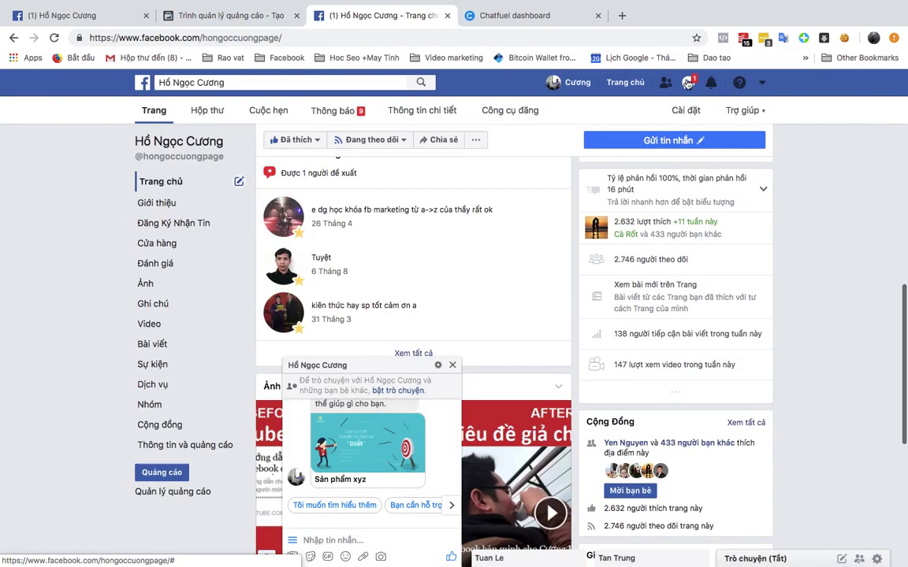
click(688, 82)
click(566, 130)
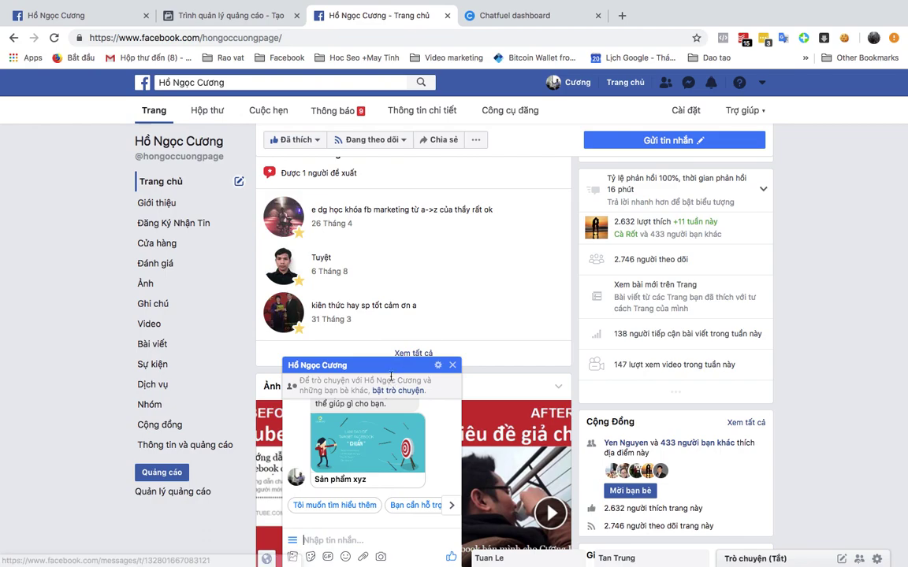
scroll(356, 458, up, 1)
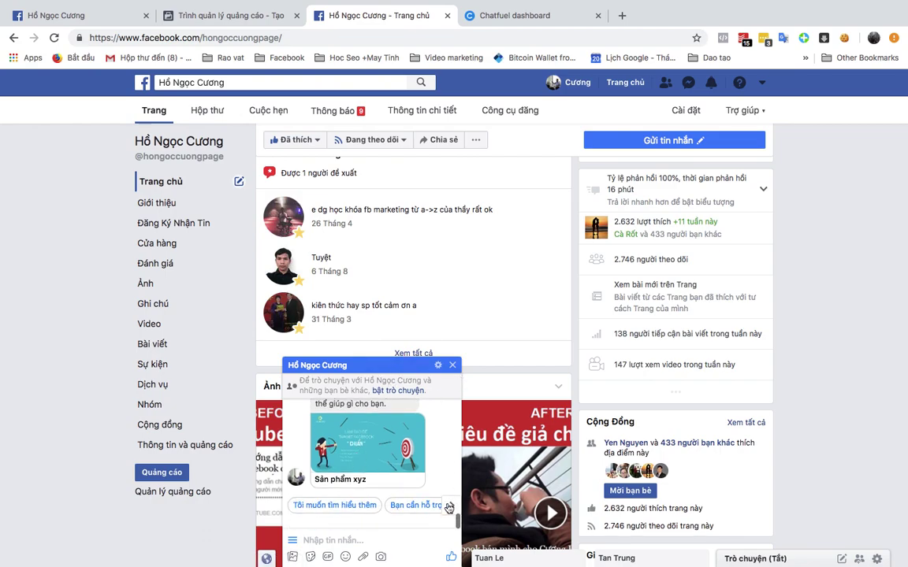
scroll(454, 510, up, 3)
scroll(455, 511, down, 3)
click(359, 508)
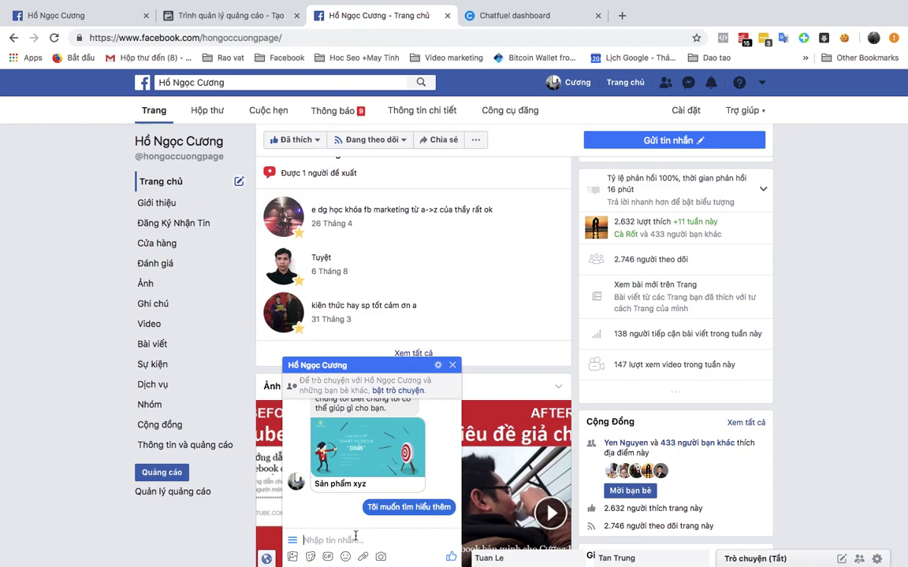
click(147, 503)
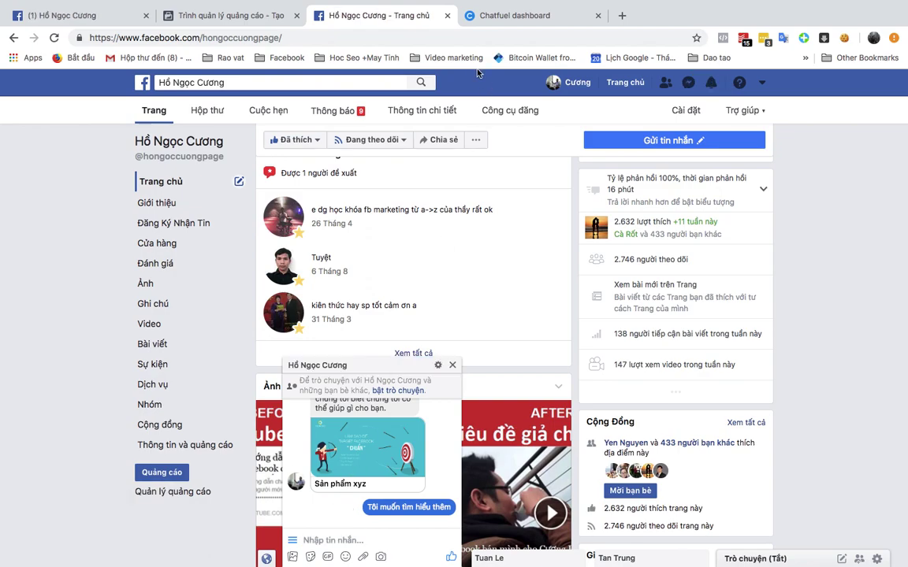
Step: Return to the custom template in Ads Manager and connect a bot to the first quick reply with the payload "block name:"
click(218, 18)
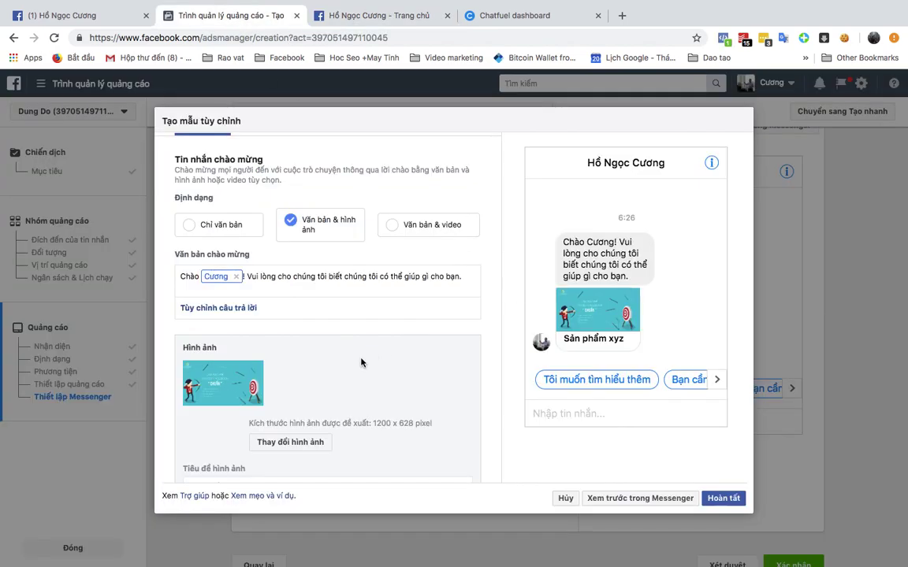
scroll(360, 362, down, 10)
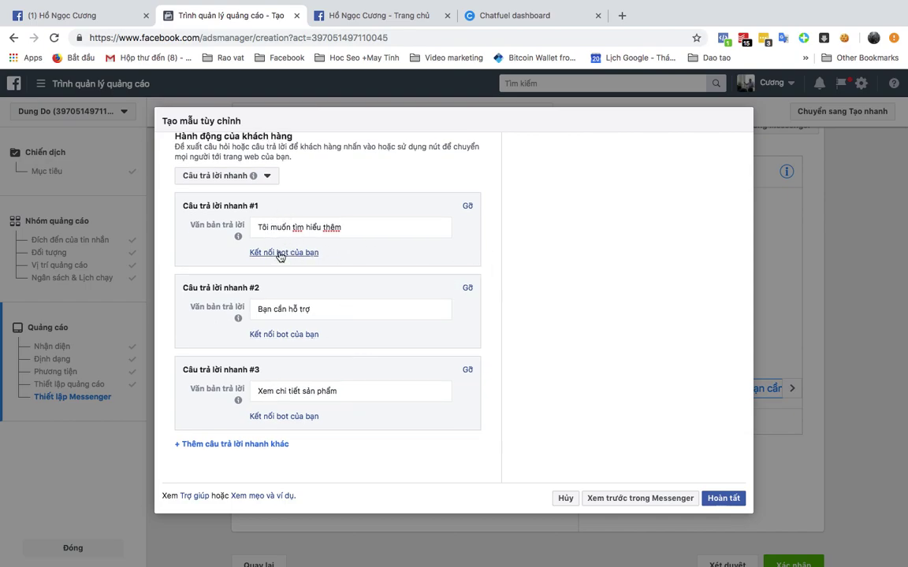
drag(260, 228, 349, 228)
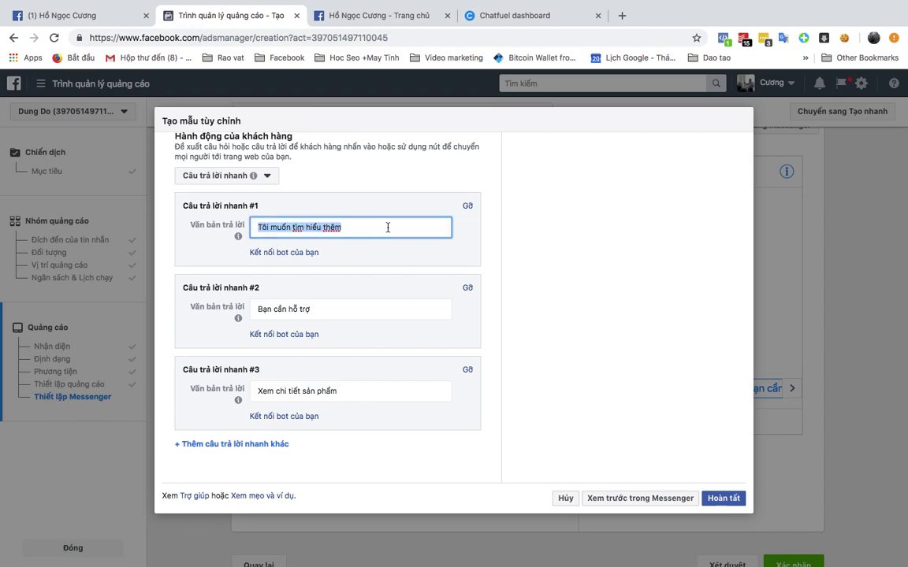
click(330, 201)
click(295, 253)
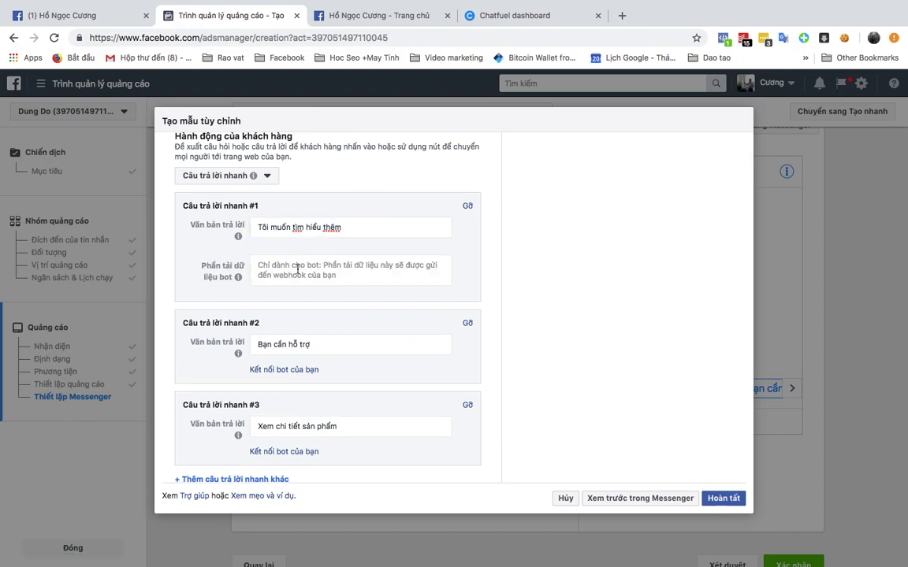
click(296, 267)
text(block name:)
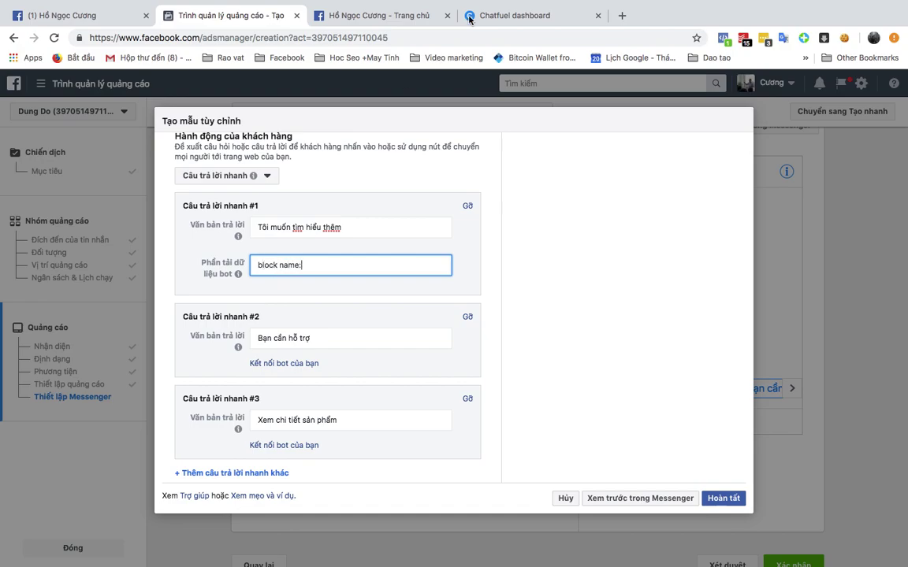
Step: Switch to the Chatfuel dashboard, open the block lichcuongbig in the KHÓA HỌC group and copy its name
click(542, 17)
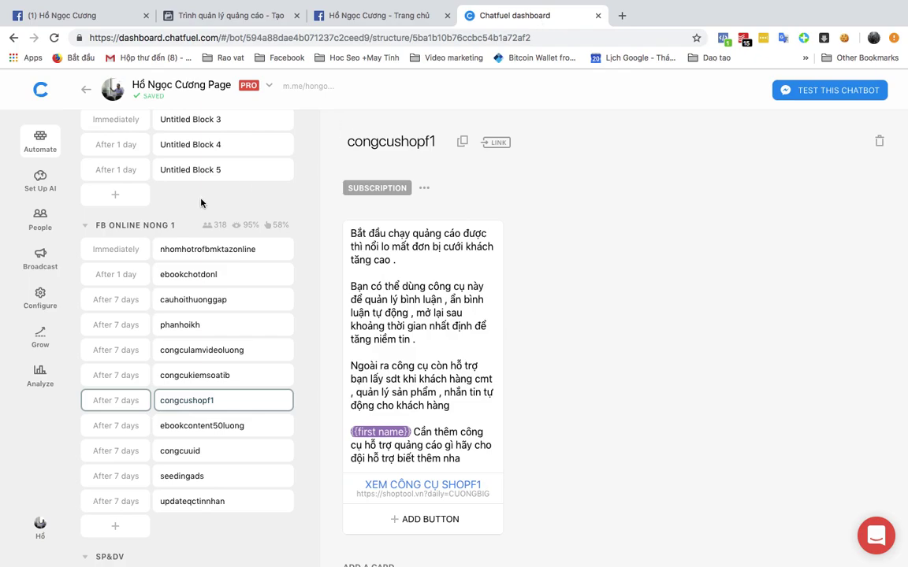
scroll(182, 290, up, 10)
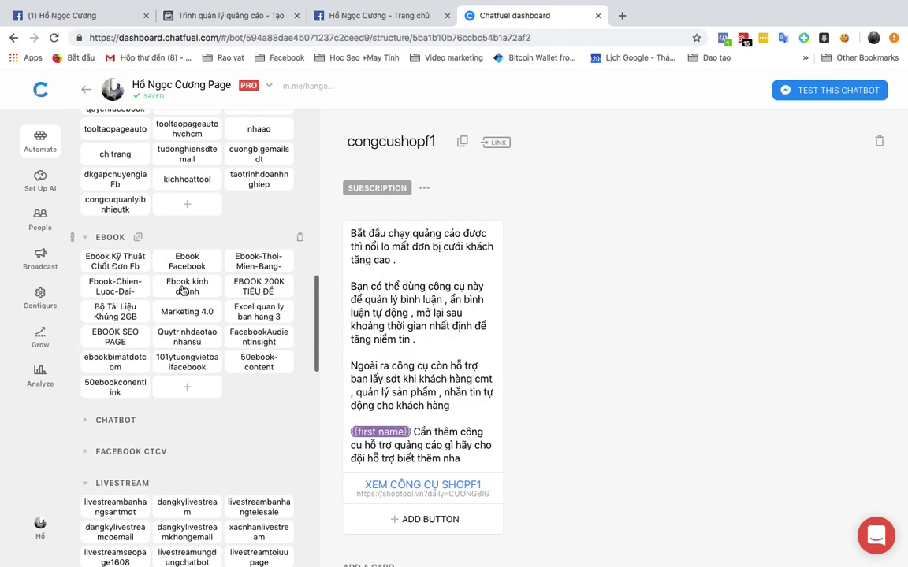
scroll(182, 290, up, 15)
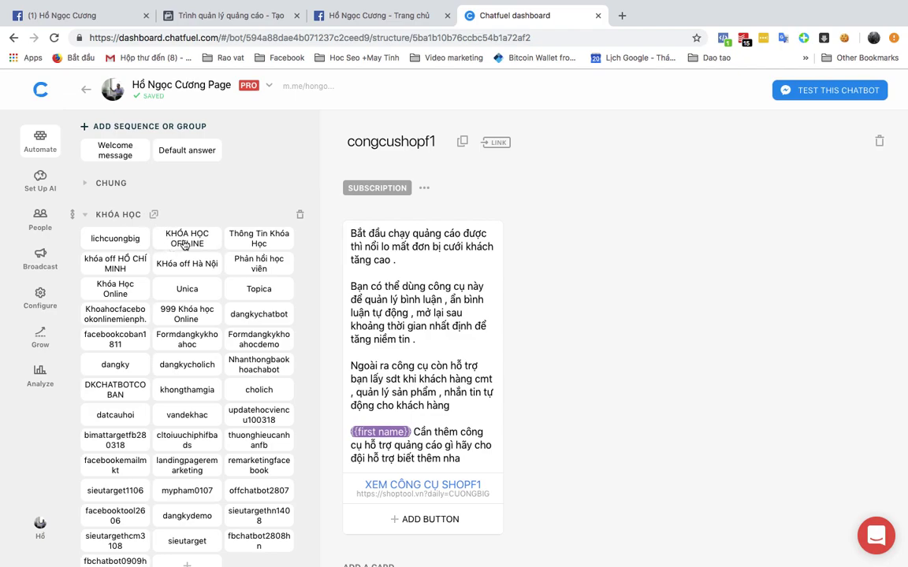
click(116, 238)
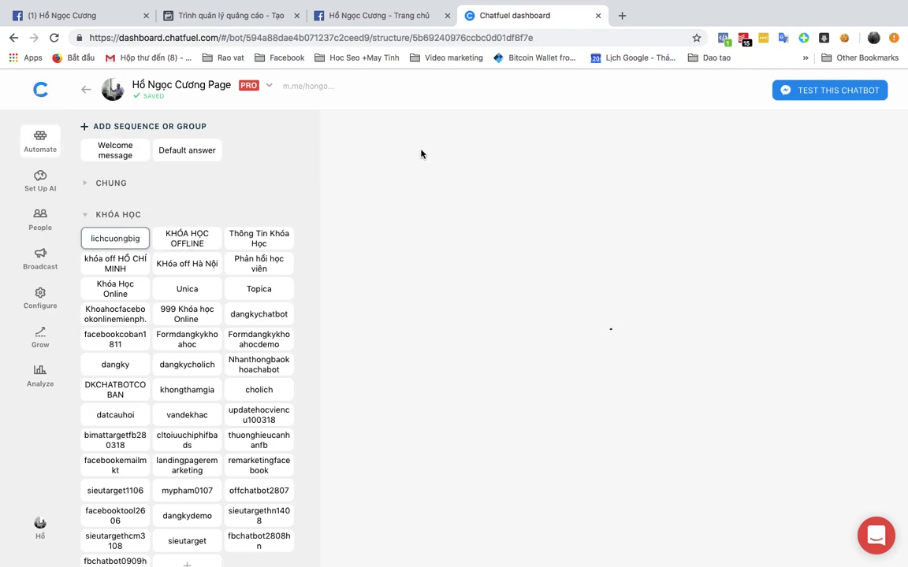
double_click(386, 141)
key(super+c)
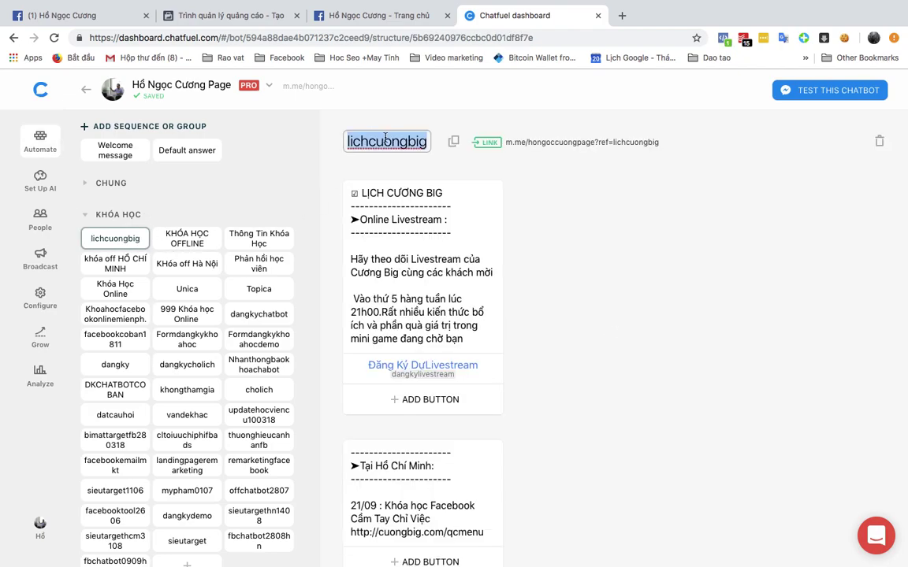
Step: Return to Ads Manager, paste the copied block name after "block name:" in the first quick reply's bot payload, and finalize the template
click(370, 15)
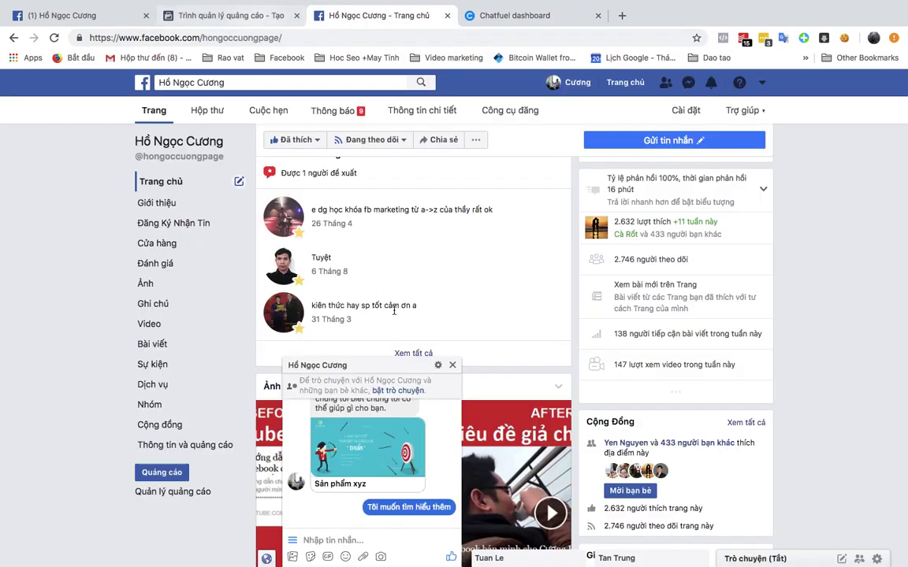
click(236, 23)
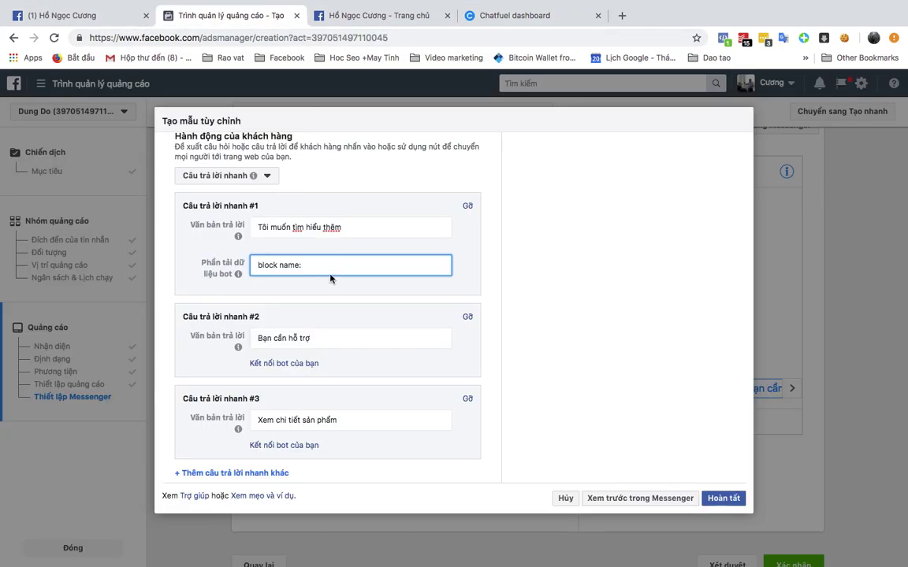
key(super+v)
click(723, 499)
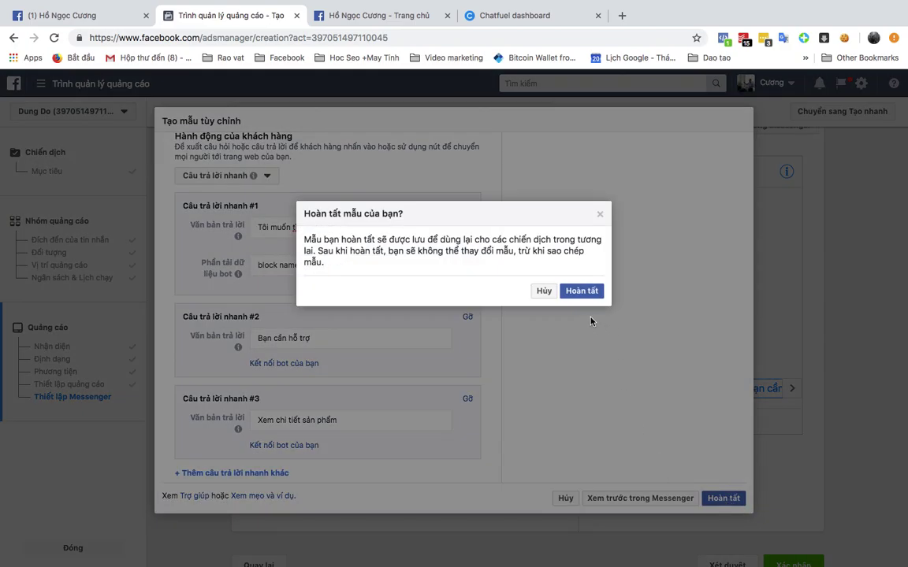
click(582, 290)
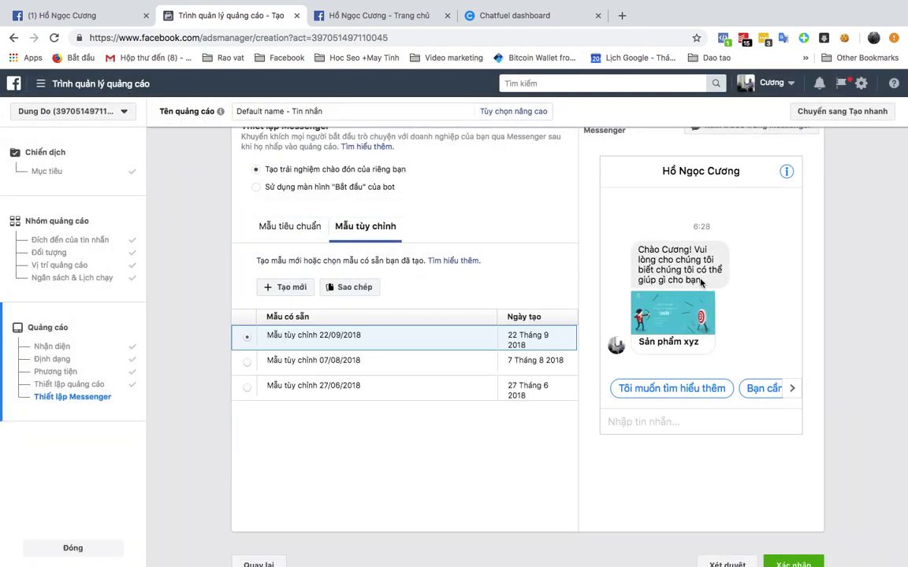
Step: Preview the finished template in Messenger and answer it in the page's chat with the quick reply "Tôi muốn tìm hiểu thêm"
scroll(582, 389, down, 2)
scroll(576, 389, up, 5)
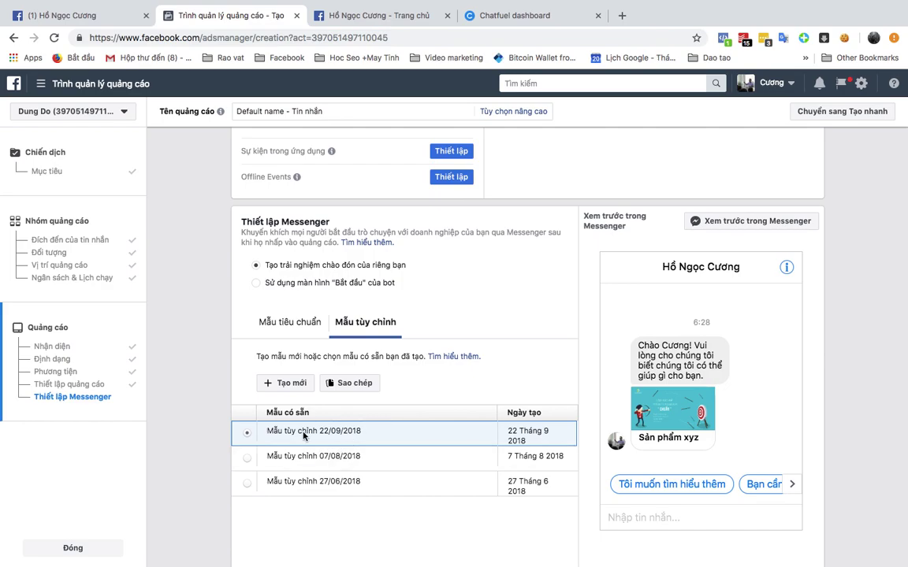
double_click(275, 431)
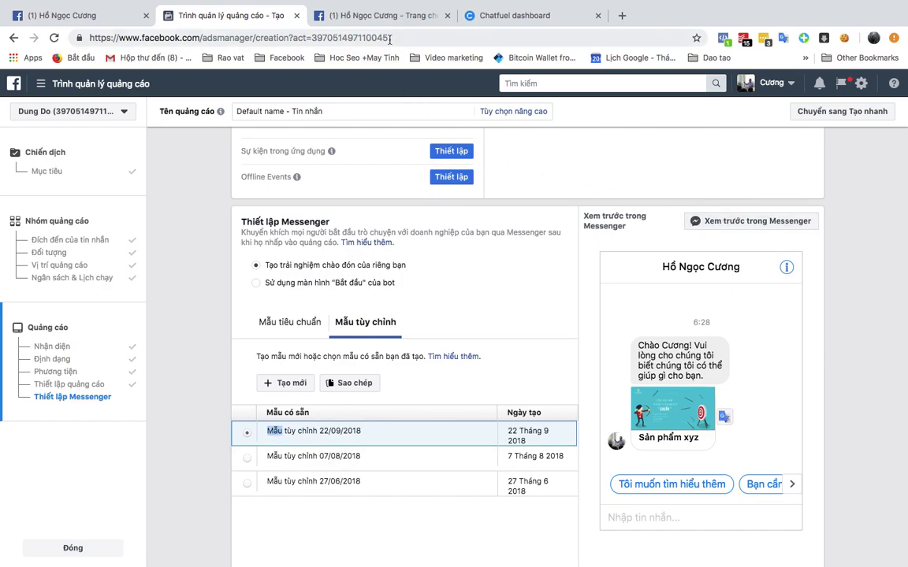
click(365, 17)
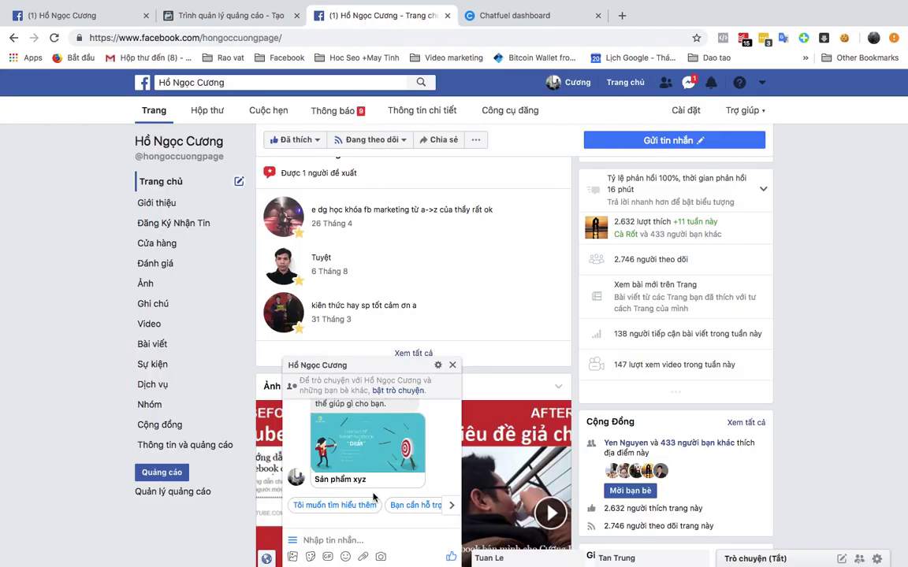
click(350, 509)
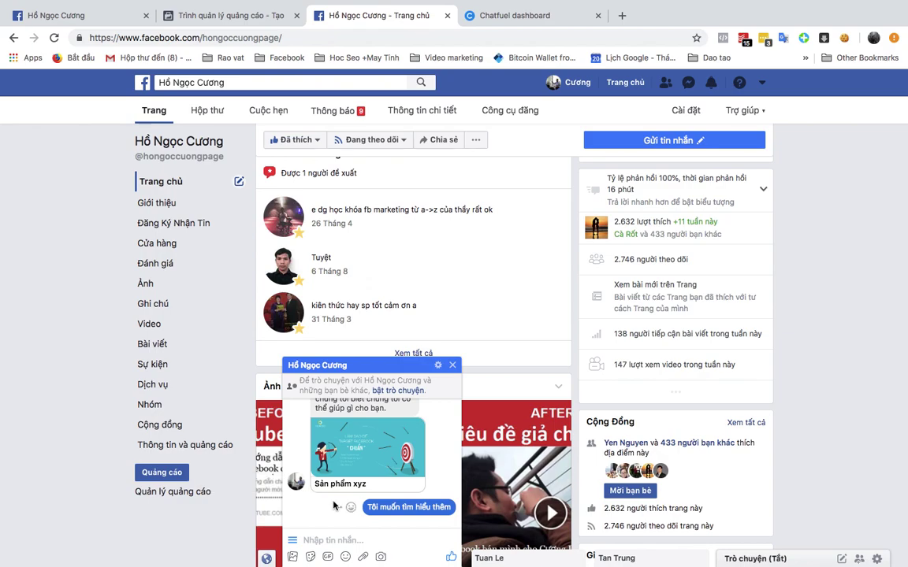
Step: Read through the bot's reply in the page's chat and dismiss the notification pop-up
scroll(401, 454, up, 5)
scroll(400, 453, up, 3)
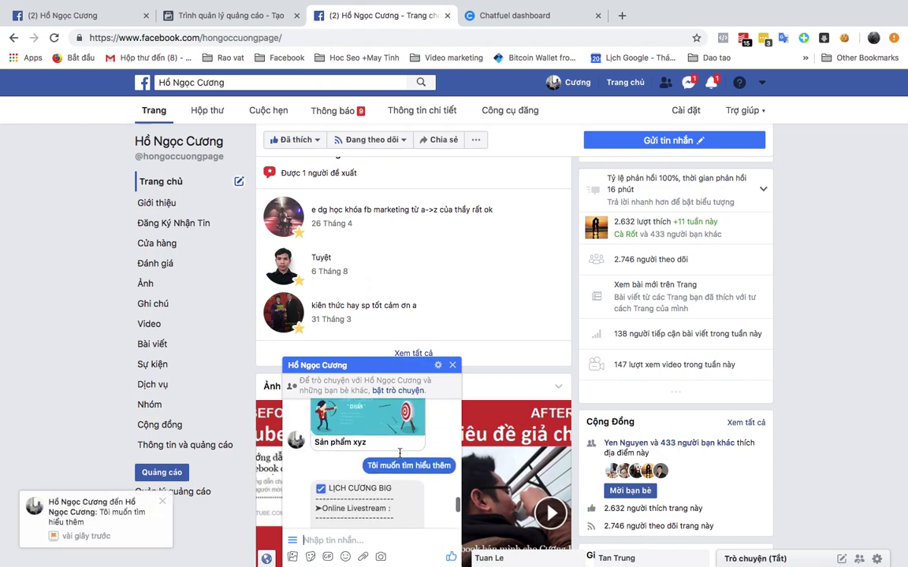
scroll(368, 470, down, 5)
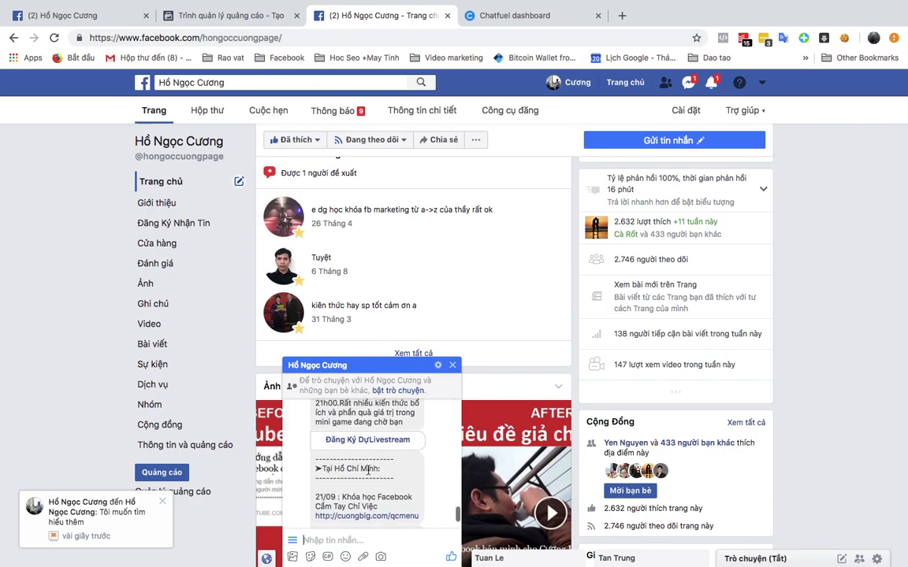
click(163, 502)
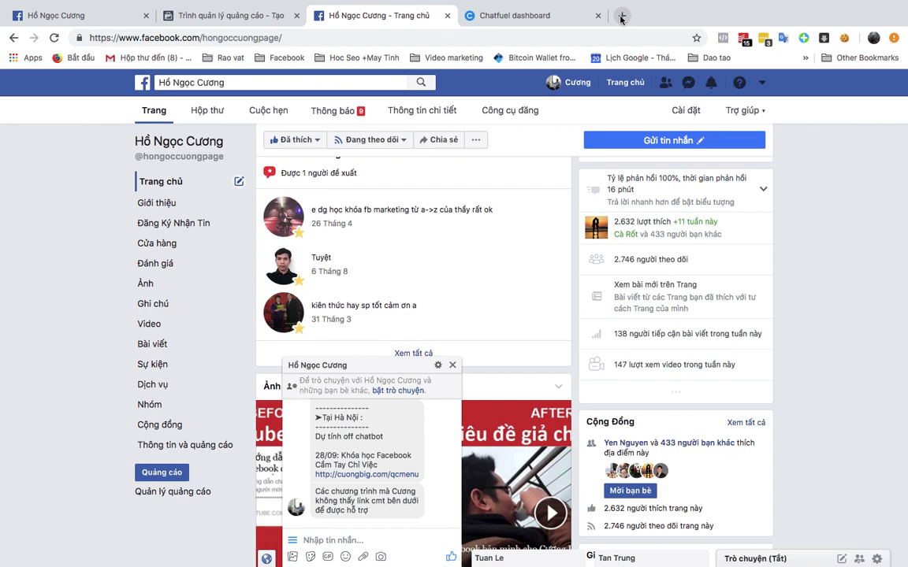
Step: Open YouTube in a new tab and search for "chatbot cuongbig"
key(super+t)
text(youtube.com)
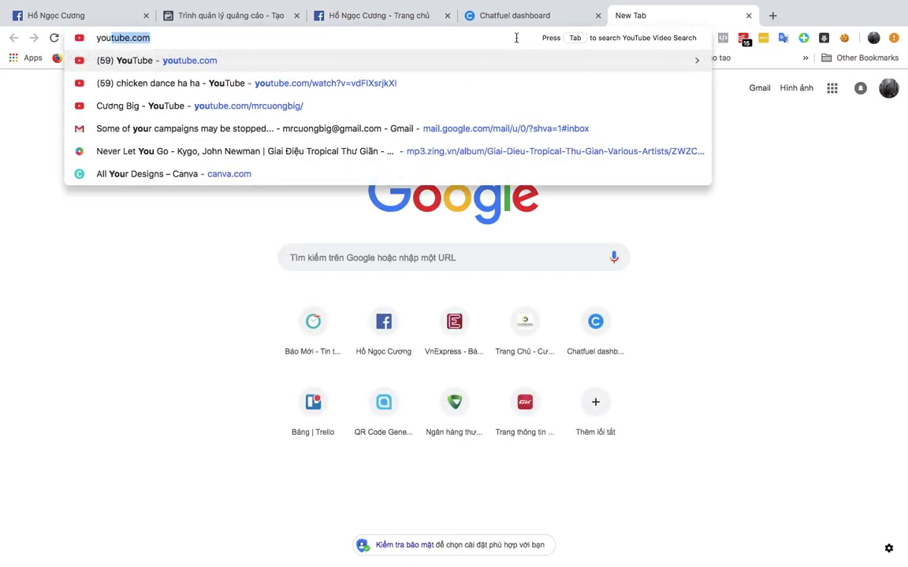
click(351, 62)
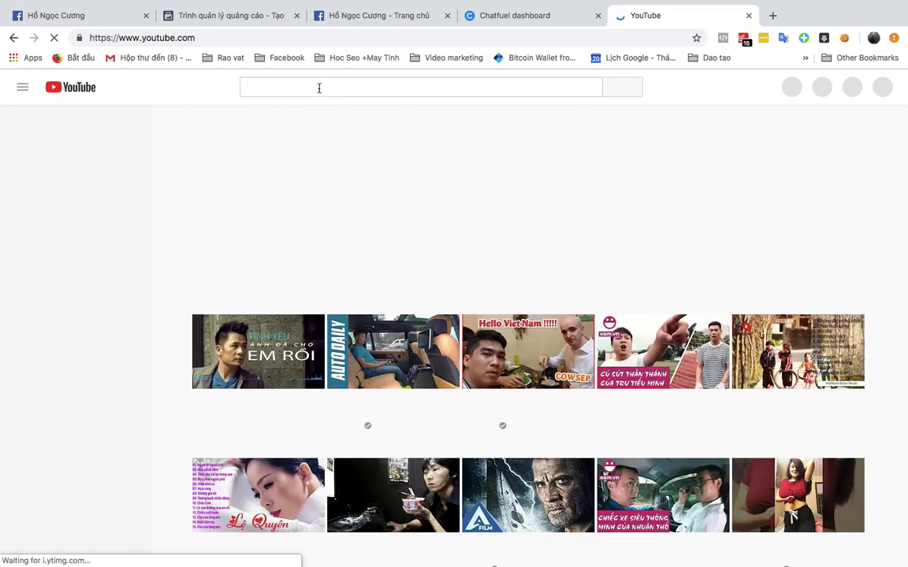
click(319, 87)
text(chat)
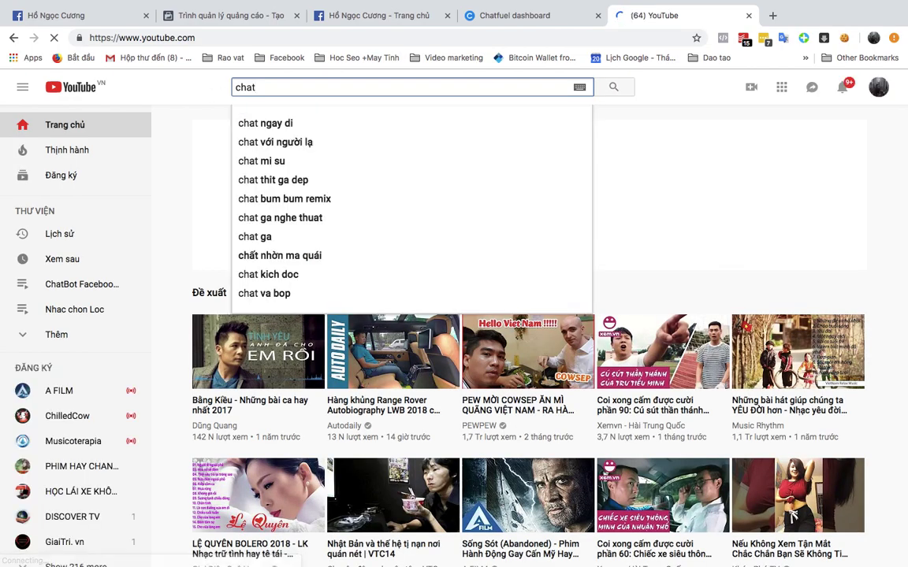
text(bot)
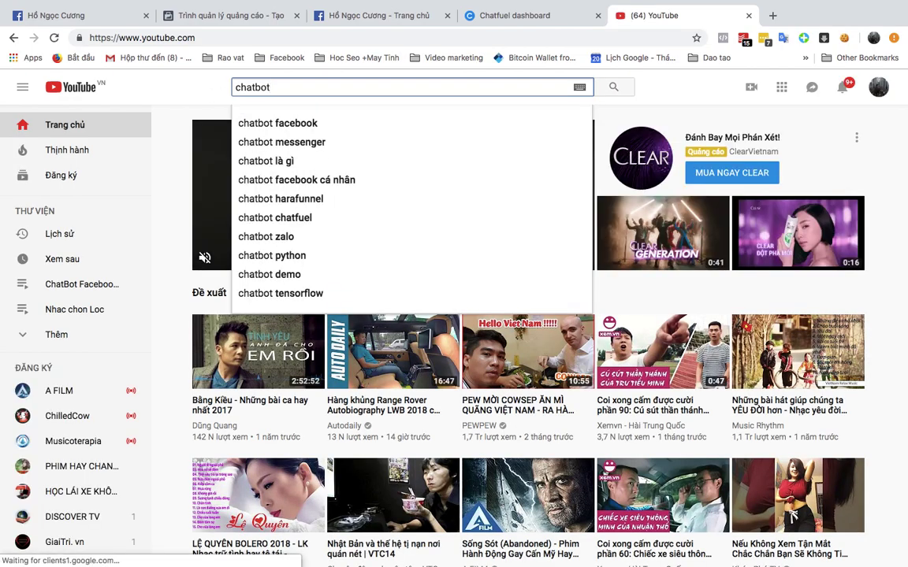
text( cuongbig)
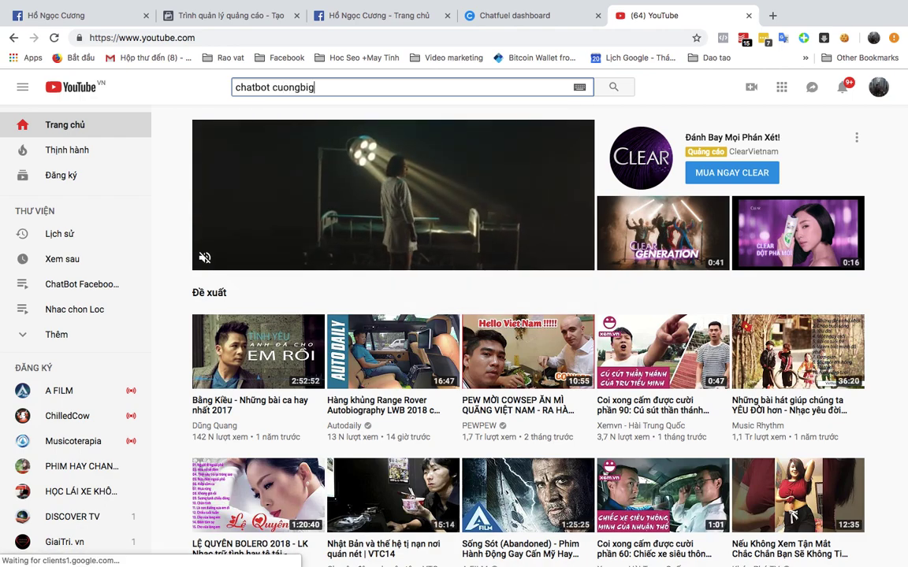
key(Return)
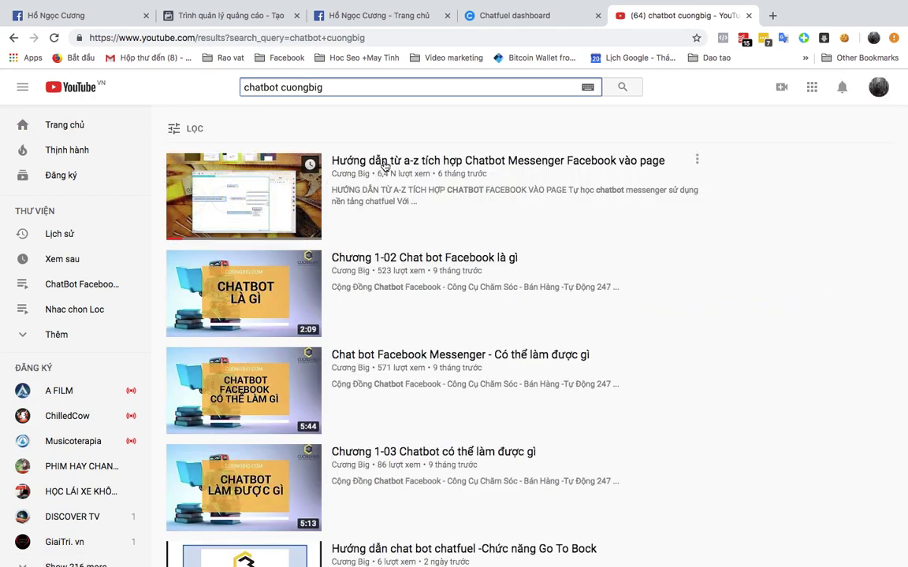
Step: Open the video "Hướng dẫn từ a-z tích hợp Chatbot Messenger Facebook vào page", skip its ad and pause it
click(375, 169)
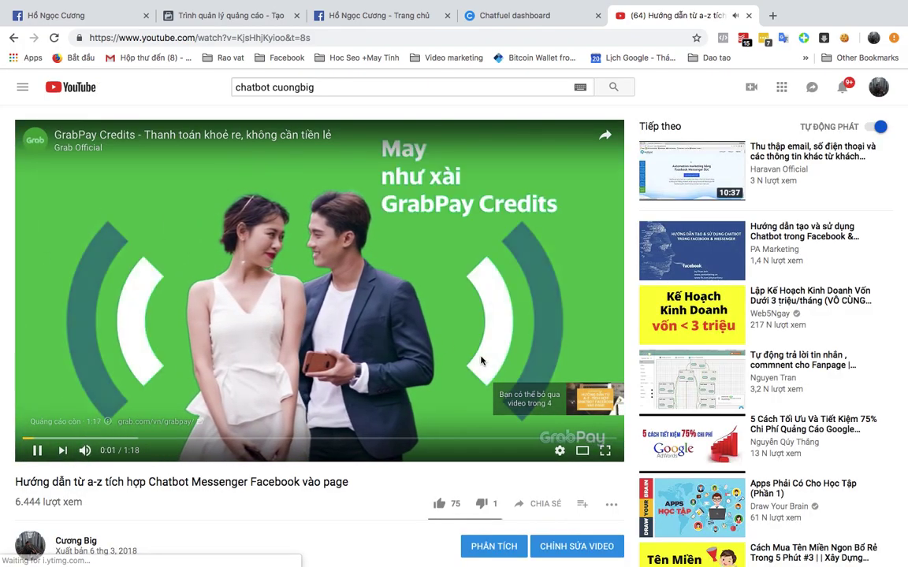
scroll(192, 507, down, 4)
scroll(422, 299, up, 4)
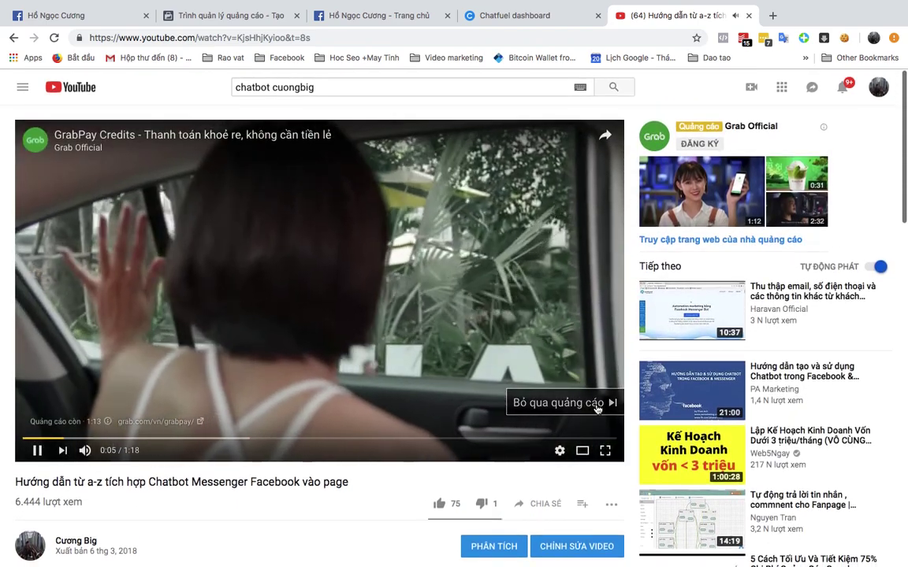
click(587, 403)
click(208, 341)
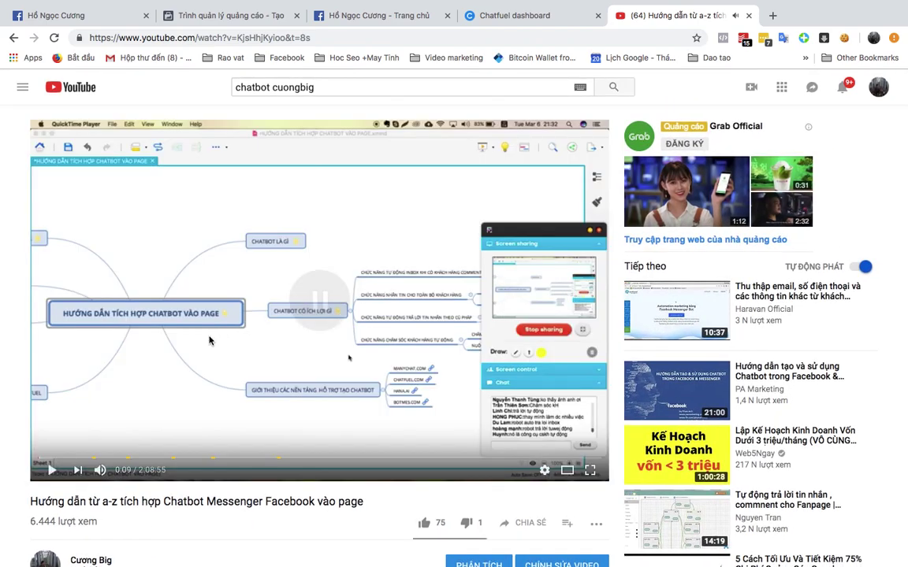
Step: Return to Ads Manager, close the Messenger preview notice and review the Messenger setup section
click(199, 26)
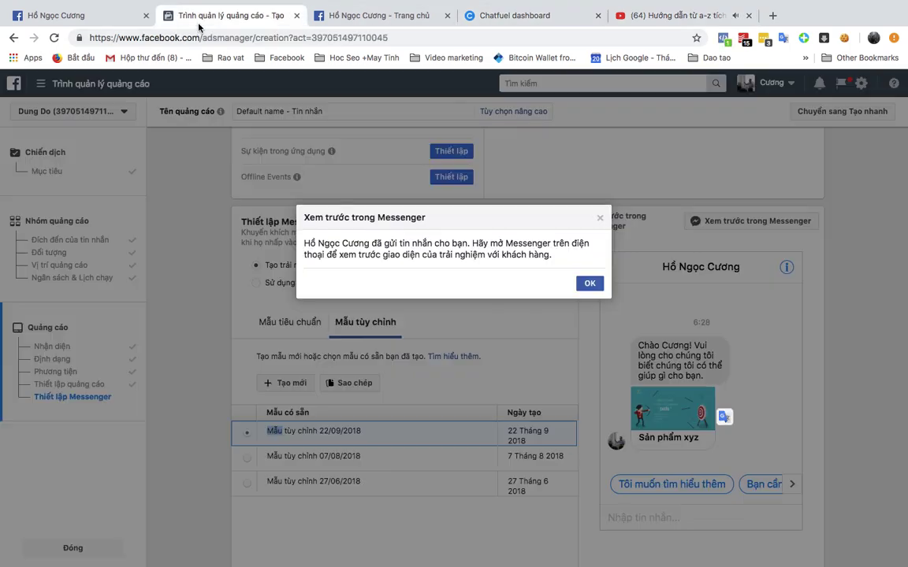
click(600, 218)
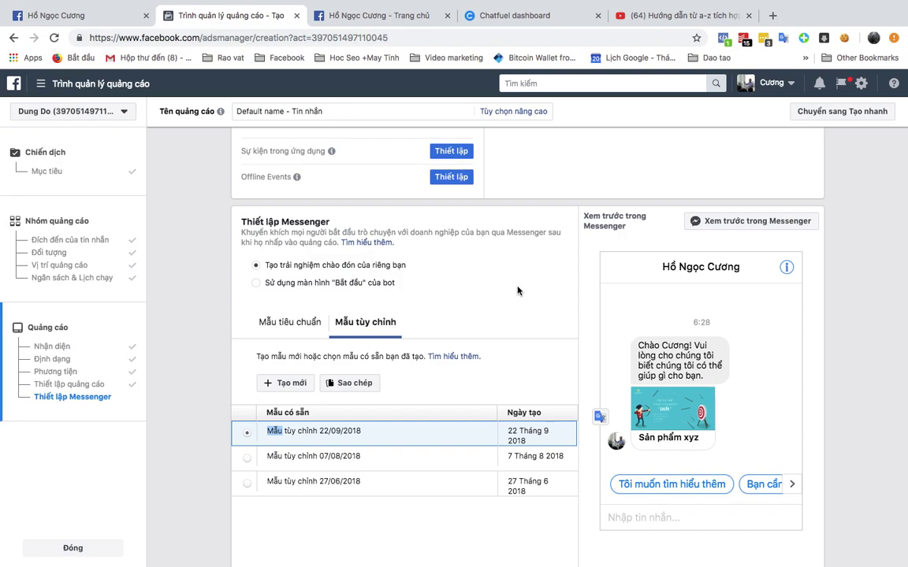
scroll(867, 342, down, 3)
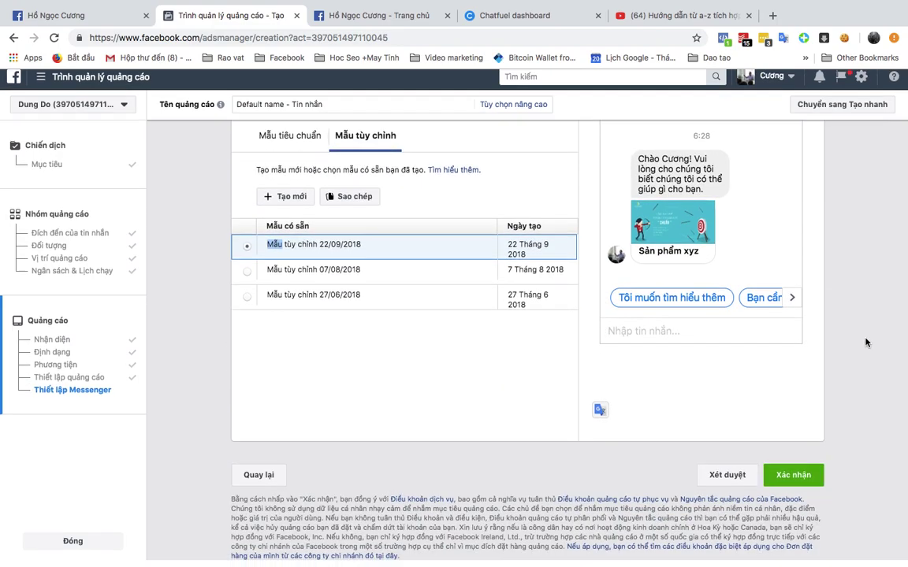
scroll(867, 342, up, 6)
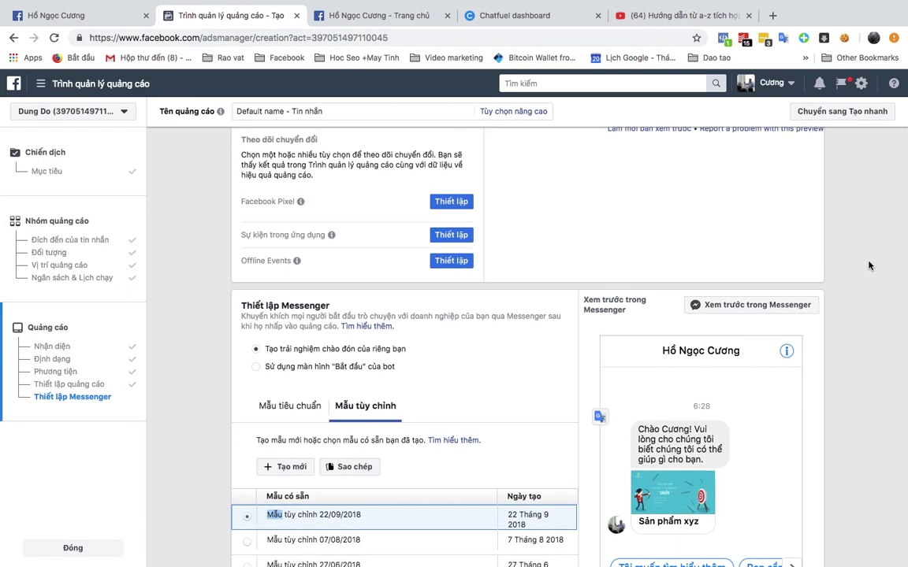
Step: Switch the ad preview to "Hộp thư Messenger" and review the ad's text, title and call-to-action settings
scroll(870, 266, up, 5)
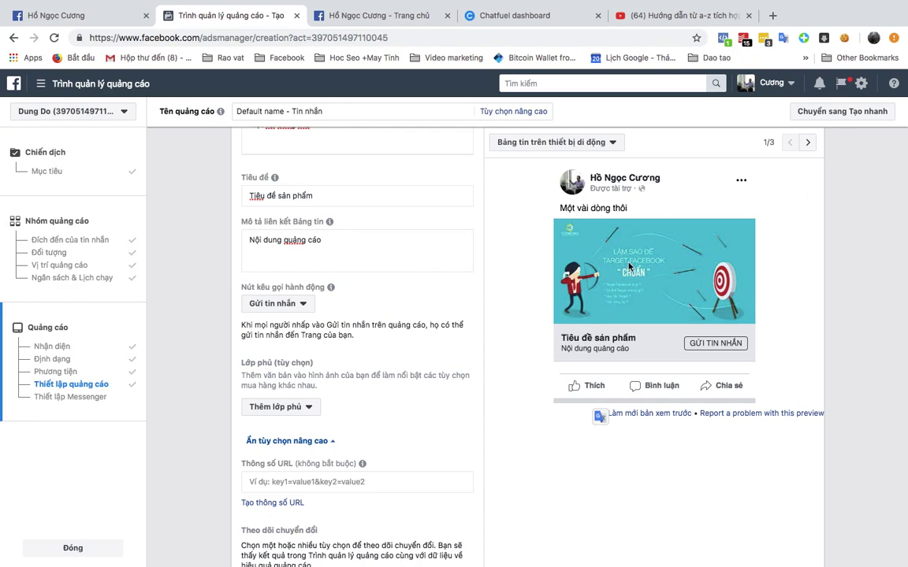
scroll(630, 268, up, 1)
click(504, 141)
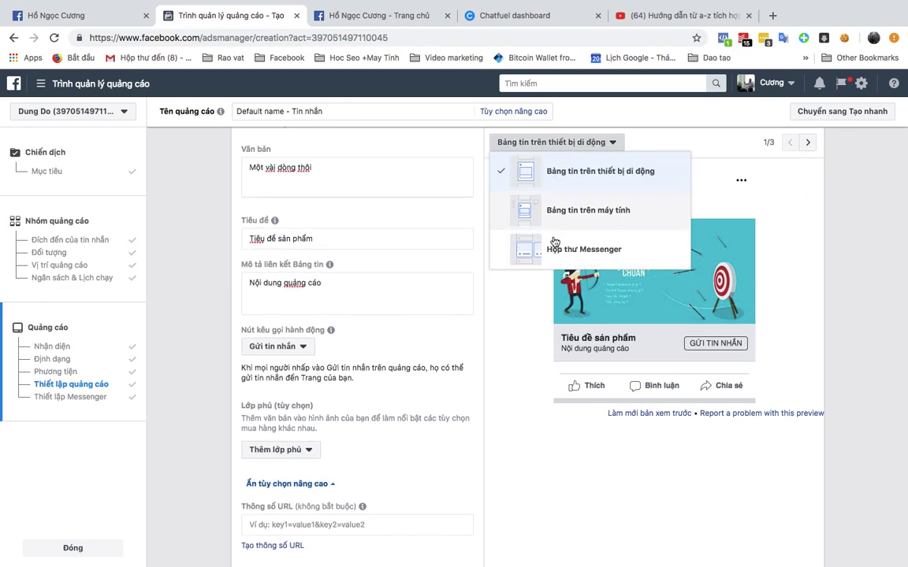
click(583, 248)
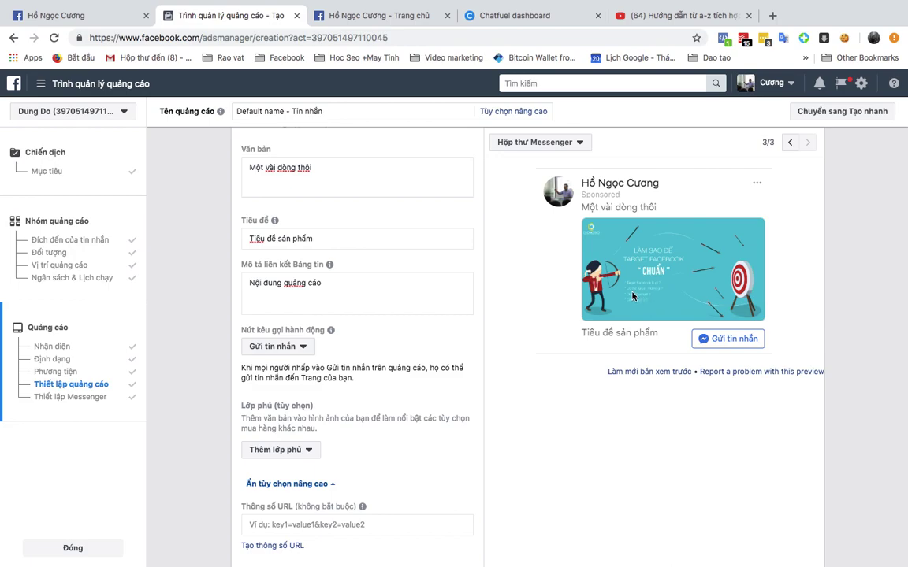
scroll(640, 302, down, 3)
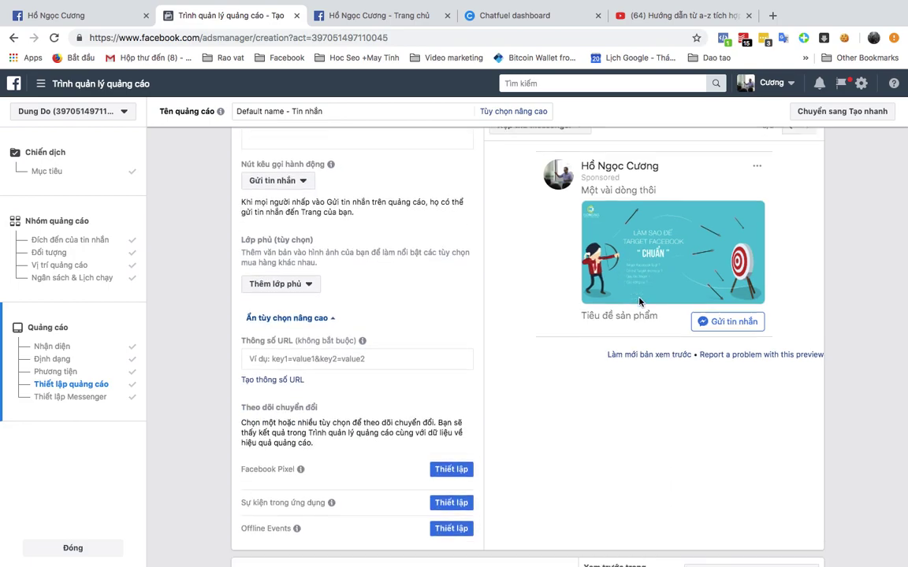
scroll(575, 266, up, 5)
scroll(398, 340, down, 1)
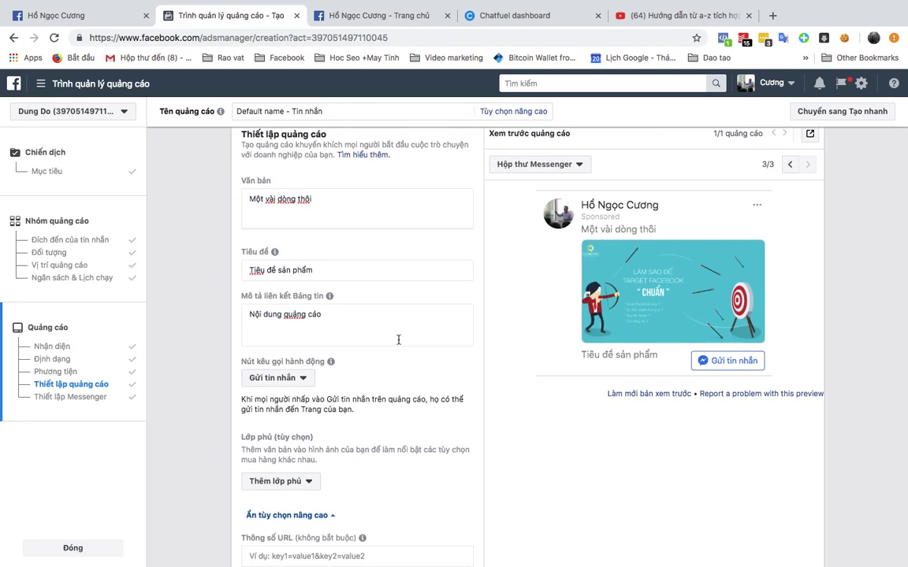
scroll(397, 340, down, 5)
Step: Switch to XMind and review the "QUẢNG CÁO MESEENGER FACEBOOK" mind map, from the display position branch to the ad format and chatbot branches
key(ctrl+Up)
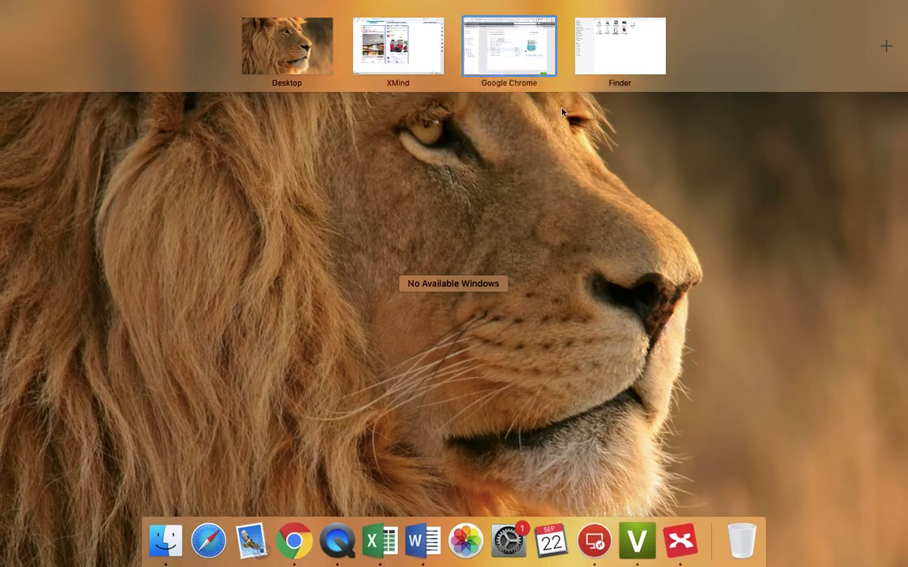
click(409, 57)
scroll(620, 211, down, 5)
scroll(619, 211, down, 2)
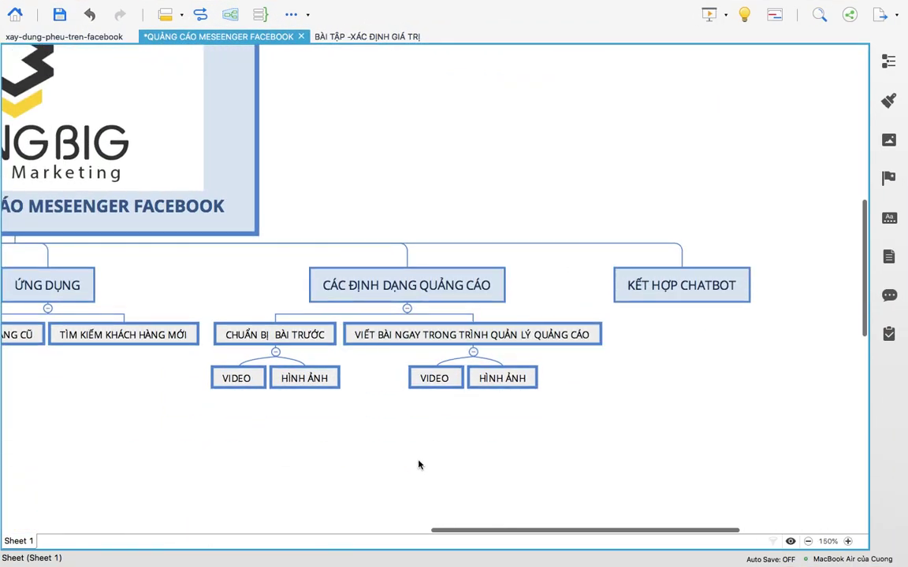
scroll(419, 466, left, 5)
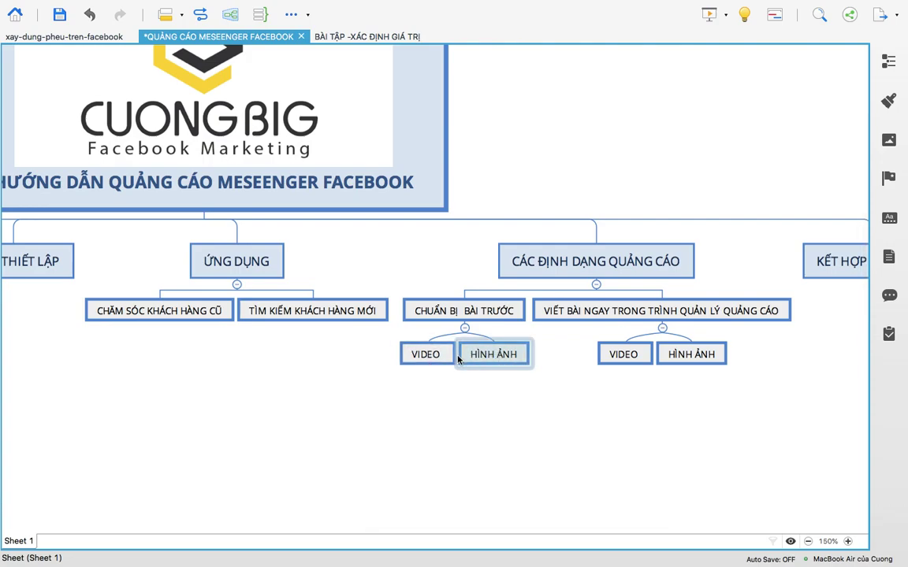
scroll(649, 365, right, 5)
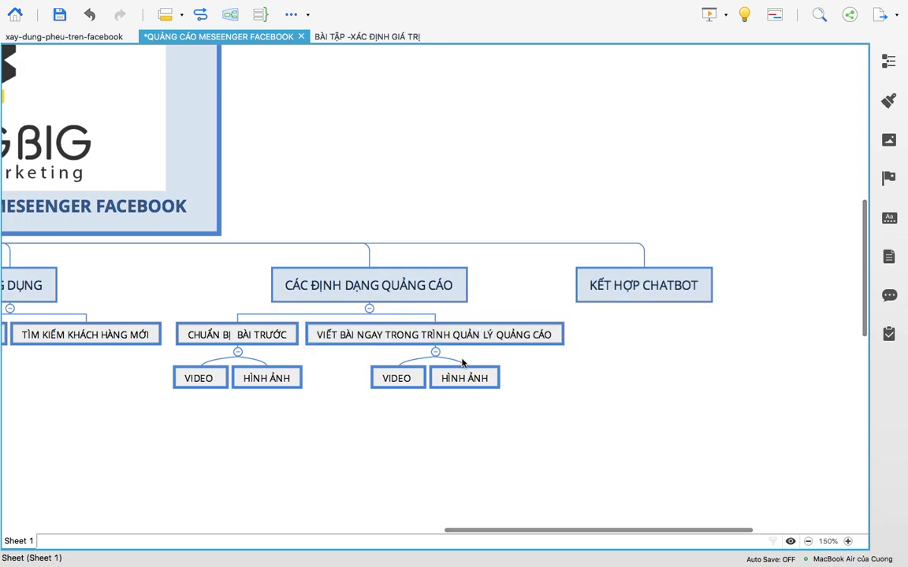
scroll(465, 386, left, 6)
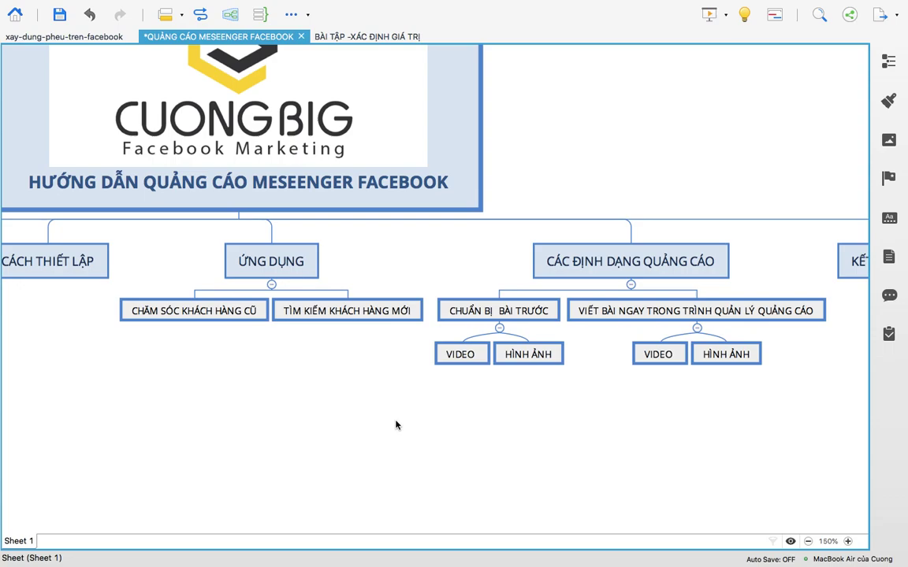
scroll(395, 415, left, 10)
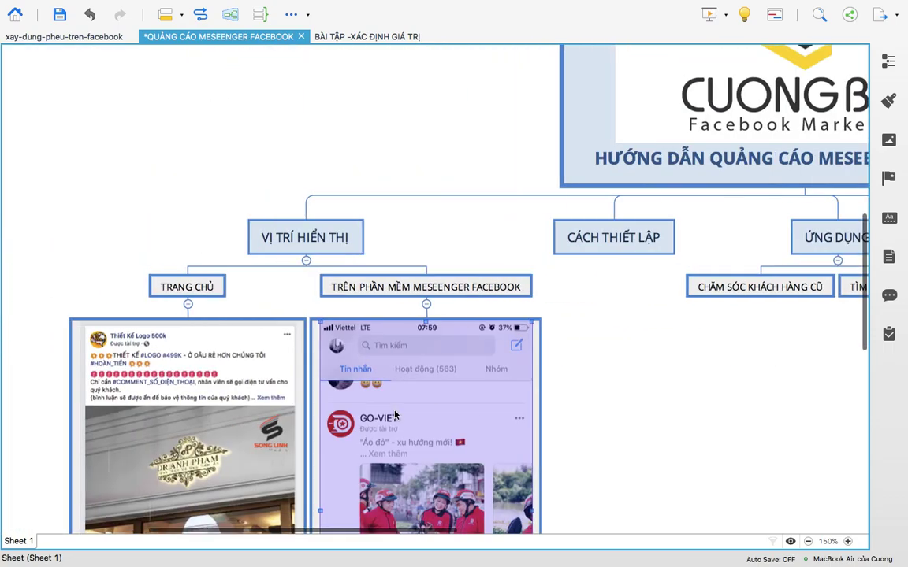
scroll(396, 415, down, 5)
scroll(396, 416, right, 10)
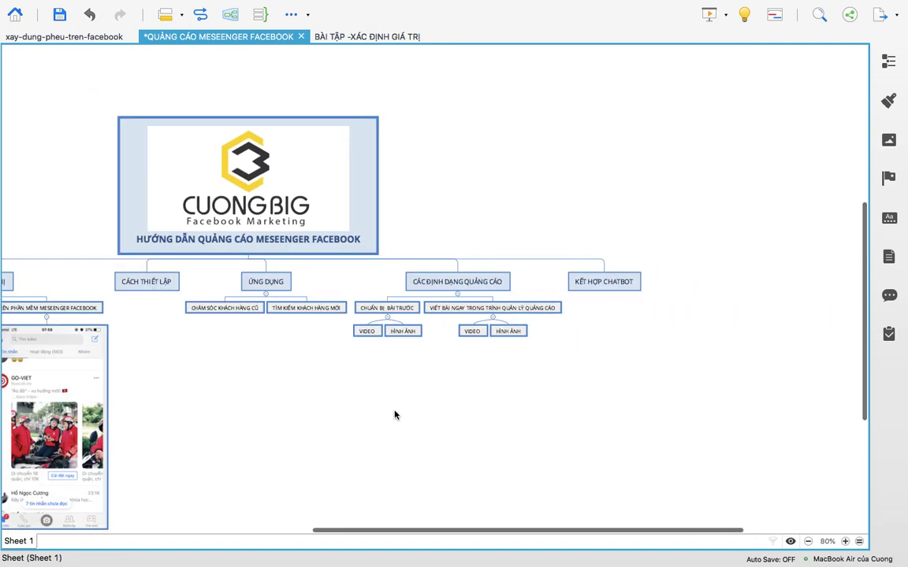
scroll(395, 415, left, 3)
mouse_move(583, 14)
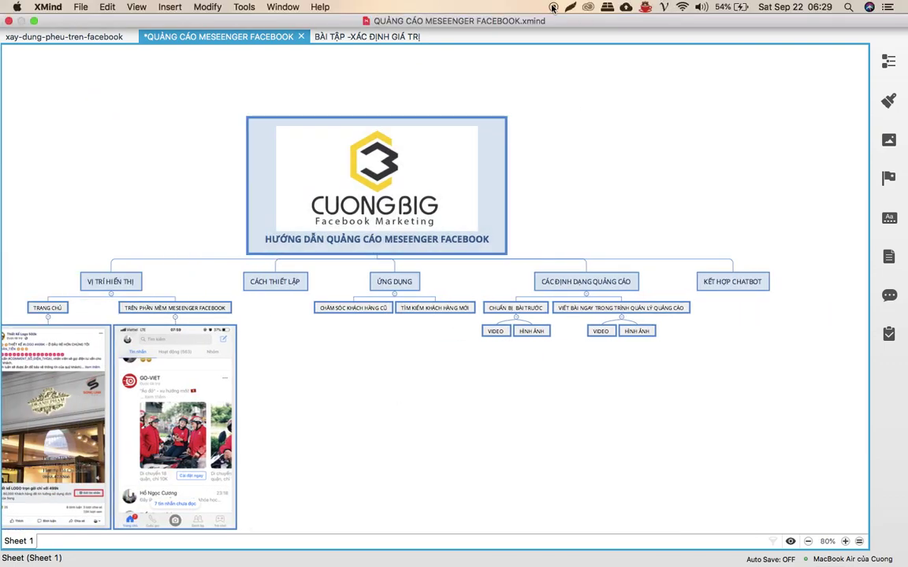